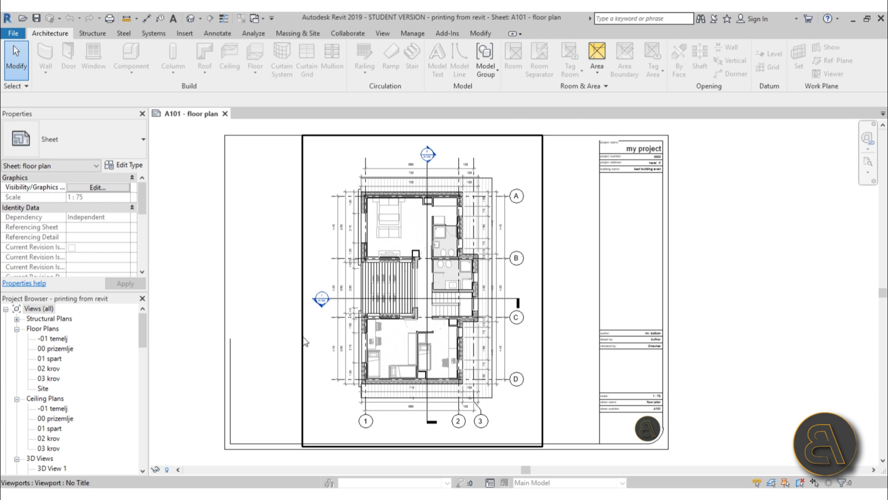
# Examine the floor plan viewport and the title block details on sheet A101, including scale, sheet name and sheet number.
pyautogui.moveTo(292, 342); pyautogui.dragTo(293, 339, button='middle')
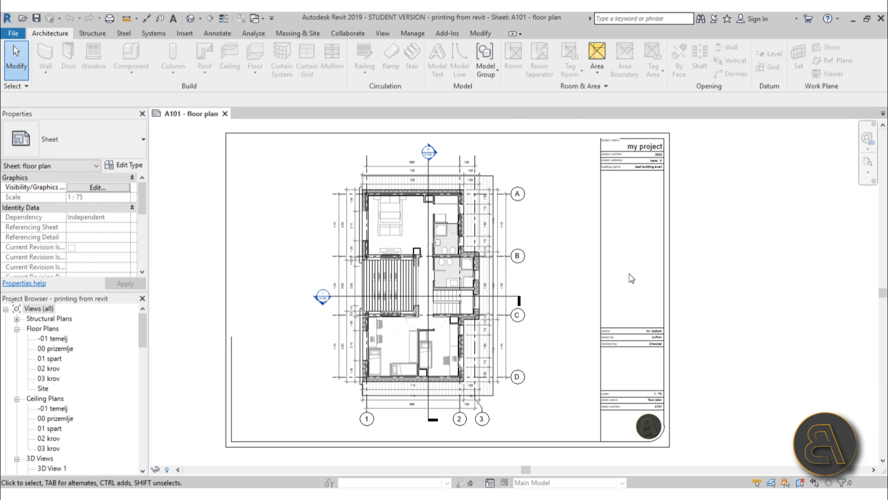
pyautogui.moveTo(588, 334); pyautogui.dragTo(586, 331, button='middle')
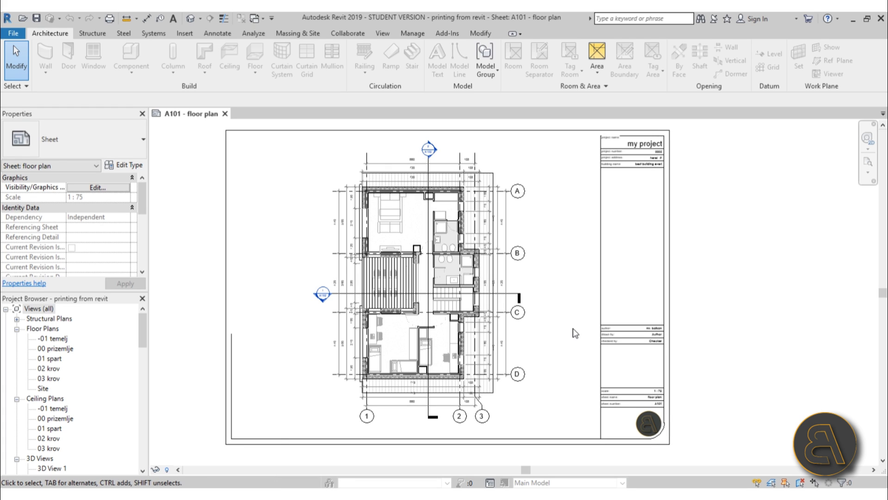
pyautogui.moveTo(577, 344); pyautogui.dragTo(577, 339, button='middle')
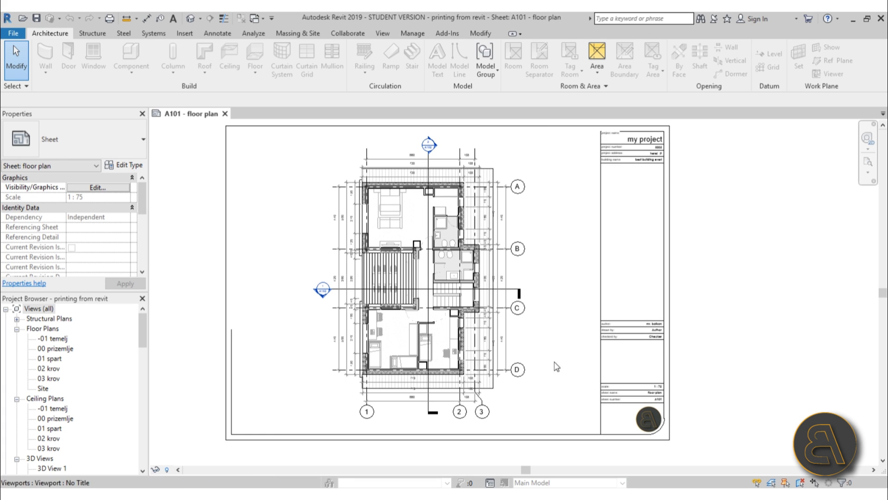
pyautogui.click(420, 298)
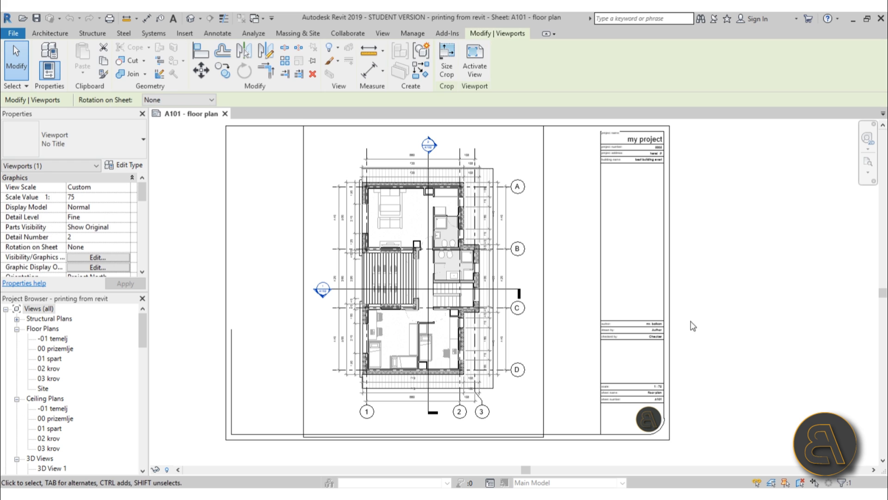
pyautogui.click(710, 410)
pyautogui.scroll(2, 650, 393)
pyautogui.click(650, 393)
pyautogui.scroll(-2, 768, 396)
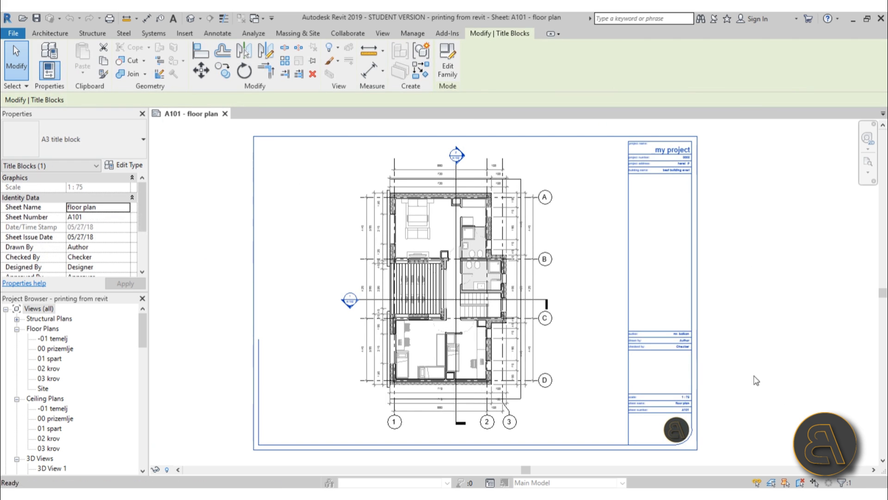
pyautogui.click(736, 361)
pyautogui.scroll(3, 733, 407)
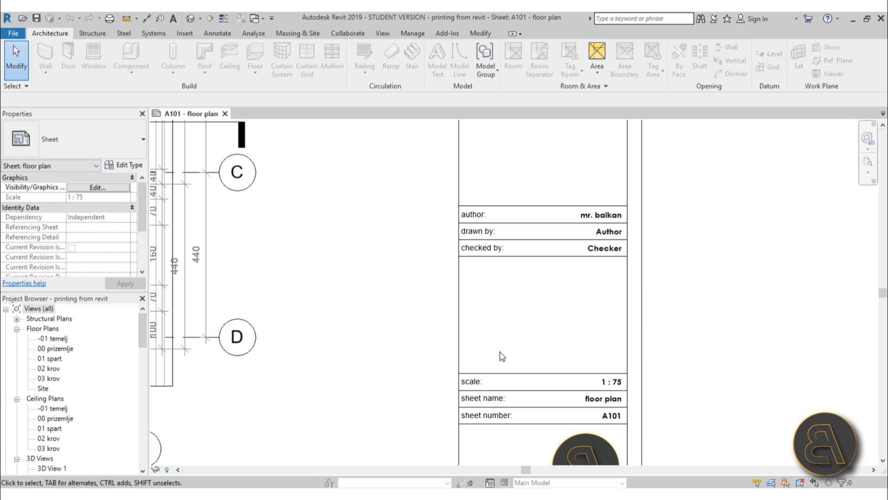
pyautogui.scroll(-6, 500, 353)
pyautogui.moveTo(488, 367); pyautogui.dragTo(561, 387, button='middle')
pyautogui.scroll(-1, 509, 367)
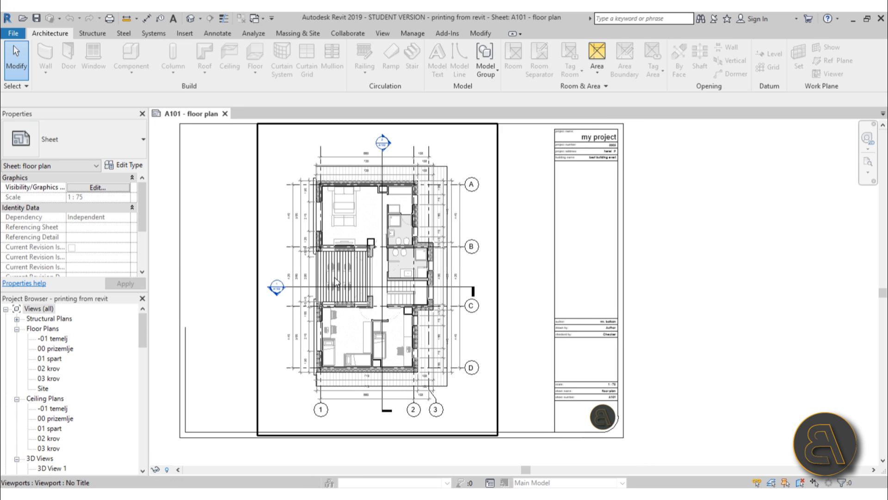
# Activate the floor plan viewport on sheet A101 and change its view scale to 1:50.
pyautogui.click(329, 360)
pyautogui.click(223, 353)
pyautogui.click(288, 351)
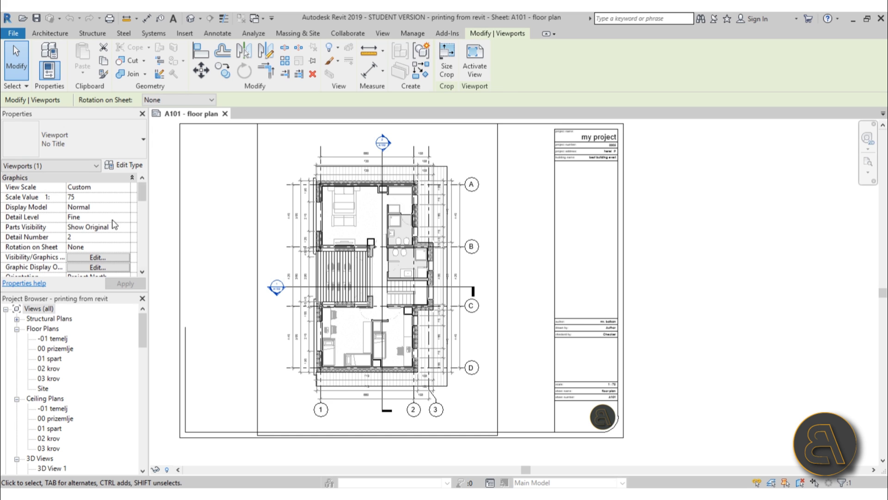
pyautogui.doubleClick(256, 222)
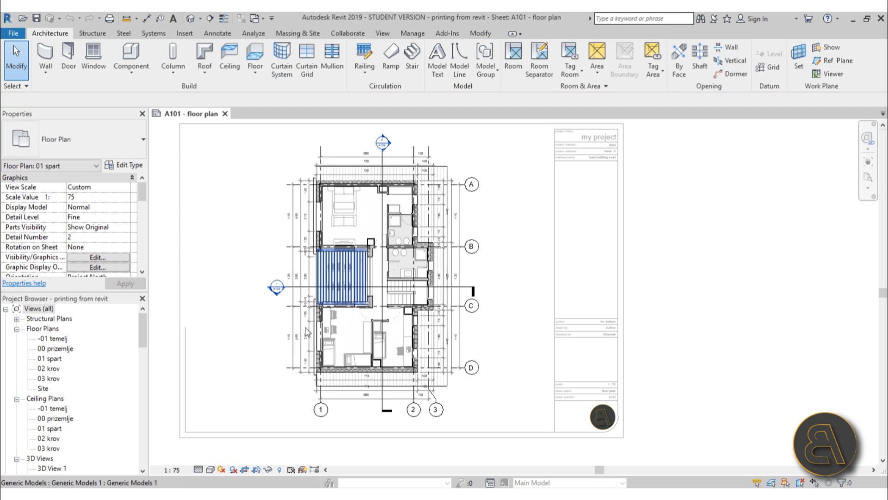
pyautogui.click(179, 469)
pyautogui.click(201, 384)
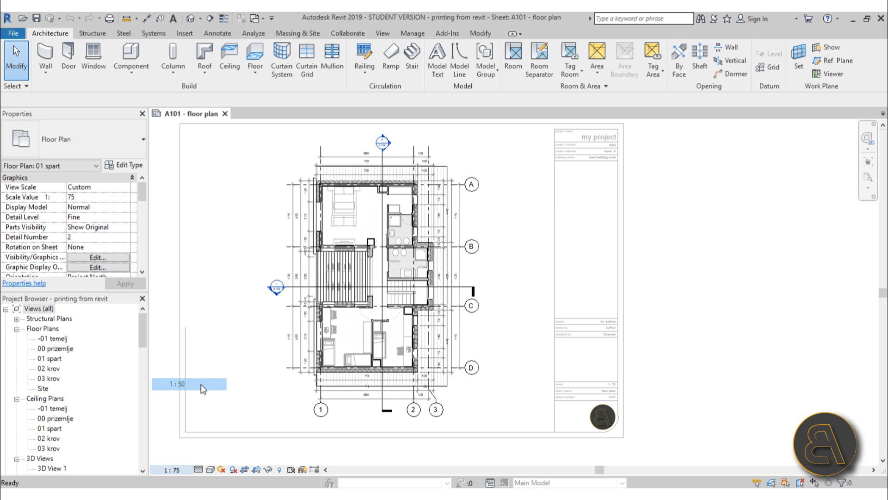
pyautogui.scroll(-2, 291, 350)
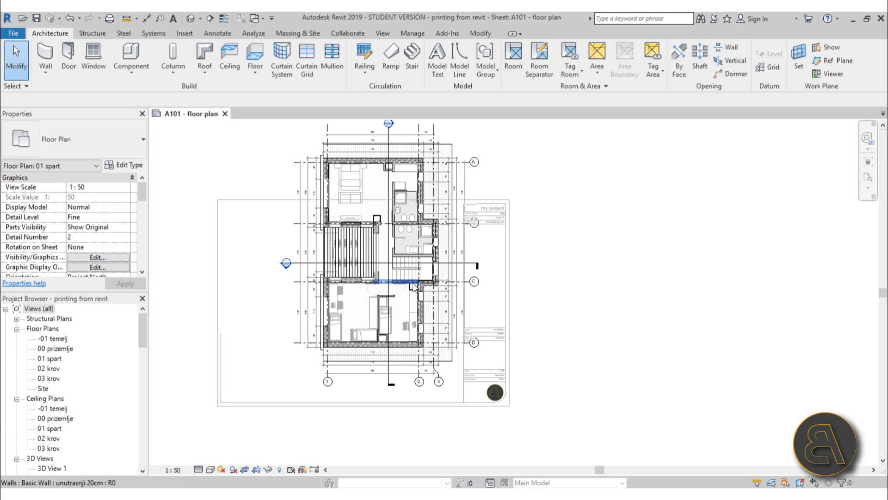
# Deactivate the floor plan view and shift its viewport left and down so it sits vertically centred over the sheet.
pyautogui.doubleClick(249, 284)
pyautogui.click(248, 284)
pyautogui.moveTo(248, 284); pyautogui.dragTo(211, 319)
pyautogui.click(708, 333)
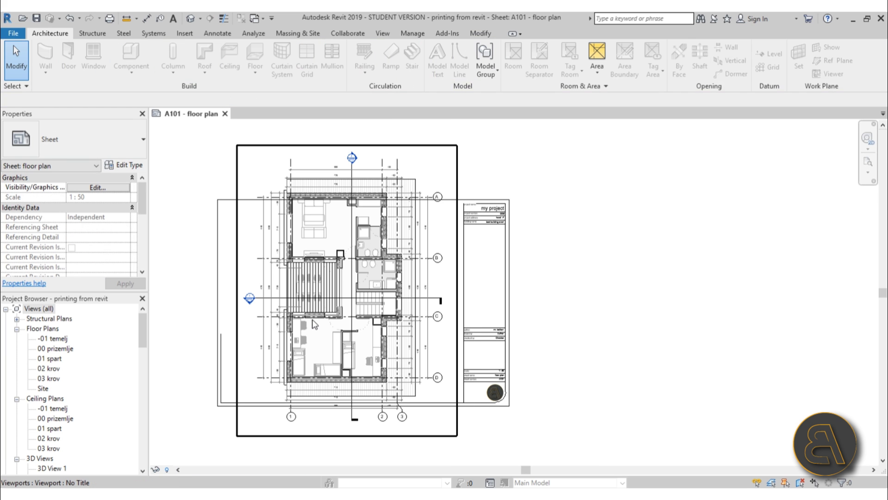
pyautogui.click(316, 322)
pyautogui.scroll(3, 216, 326)
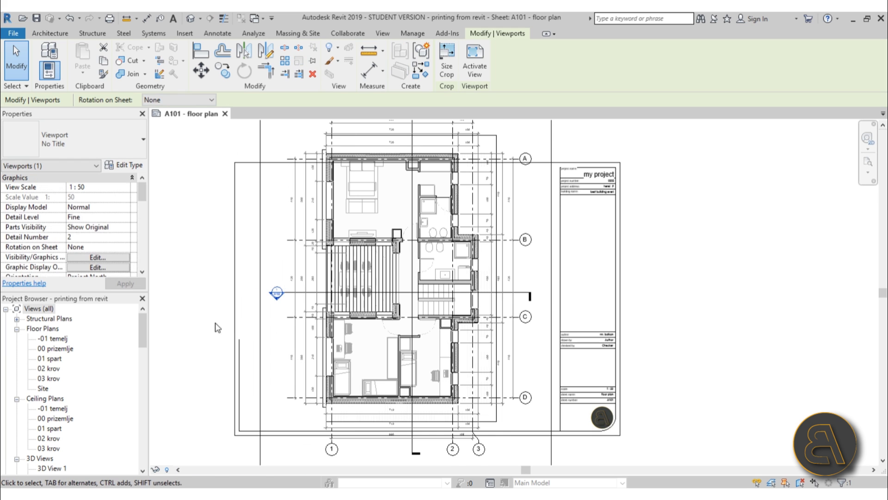
pyautogui.scroll(-1, 236, 288)
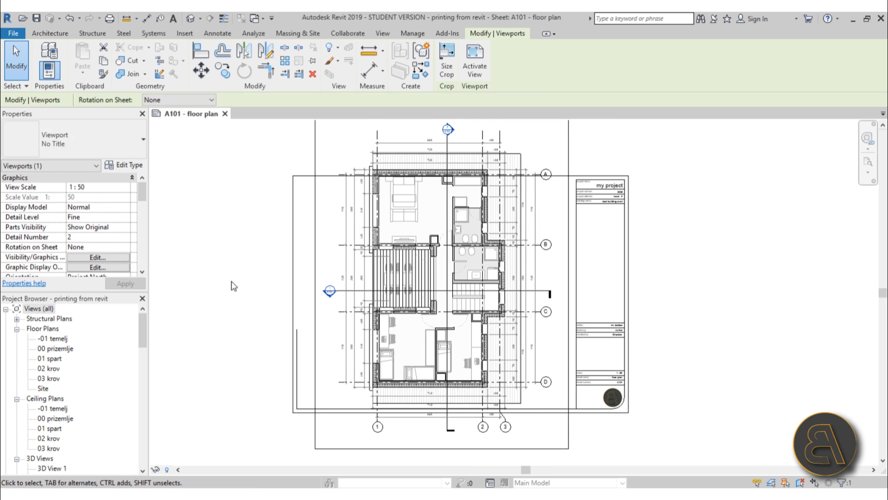
pyautogui.press('Down')
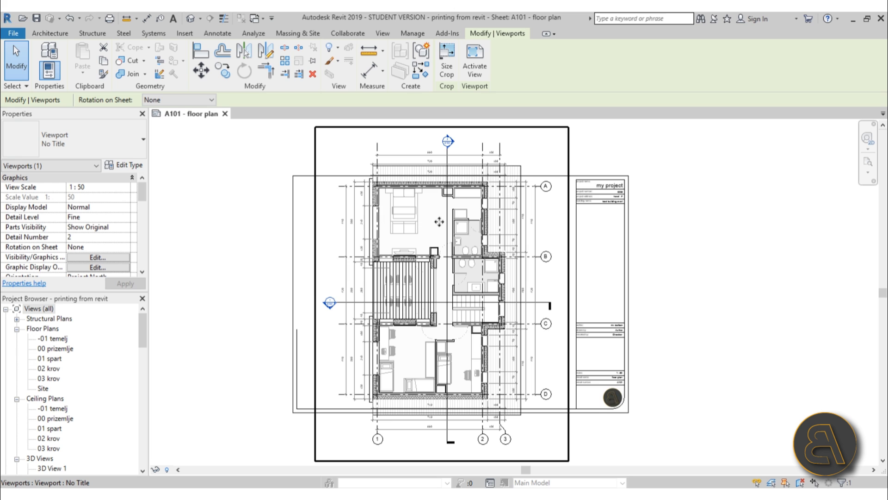
# Check how the plan extends past the sheet border, and open the 01 spart floor plan view.
pyautogui.scroll(2, 439, 221)
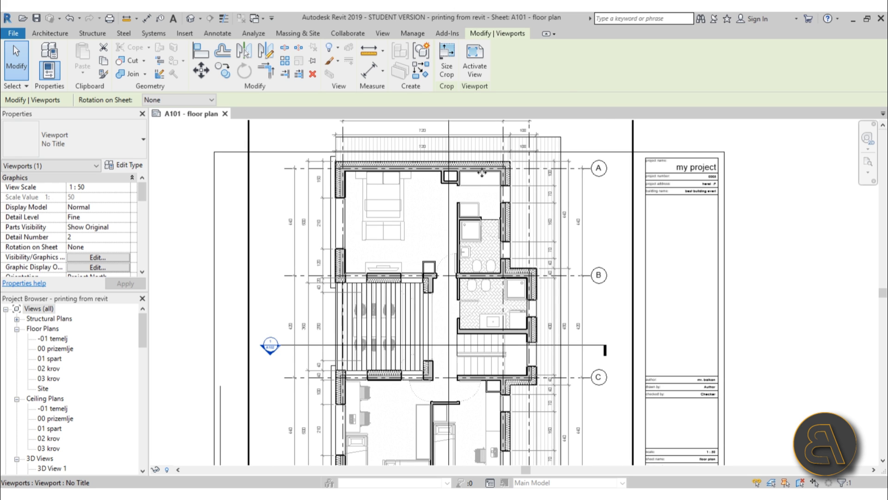
pyautogui.moveTo(392, 274); pyautogui.dragTo(376, 198, button='middle')
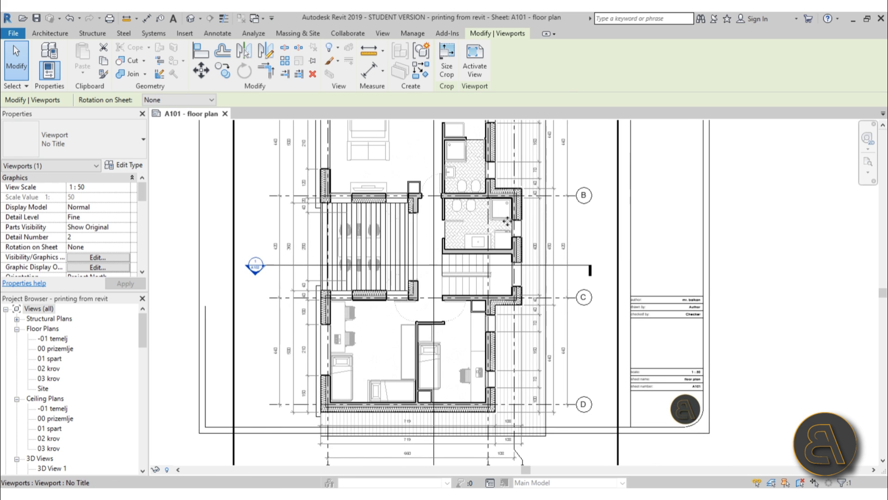
pyautogui.moveTo(504, 328); pyautogui.dragTo(488, 254, button='middle')
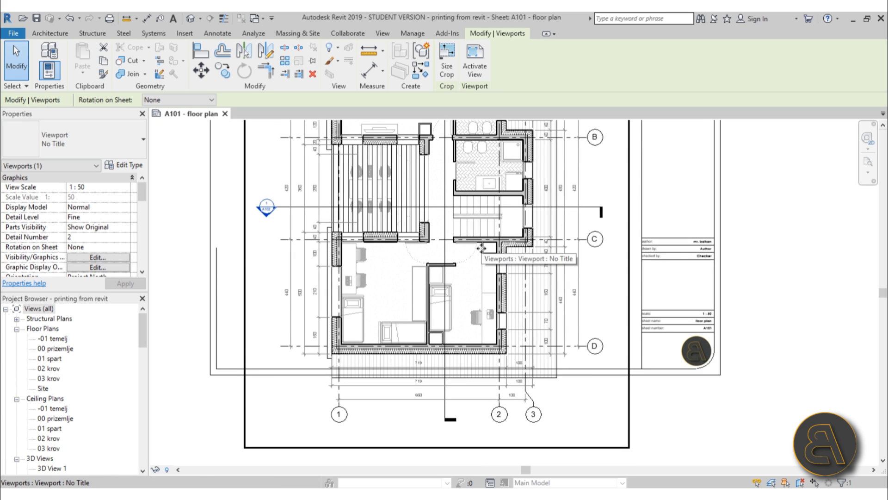
pyautogui.scroll(-2, 447, 252)
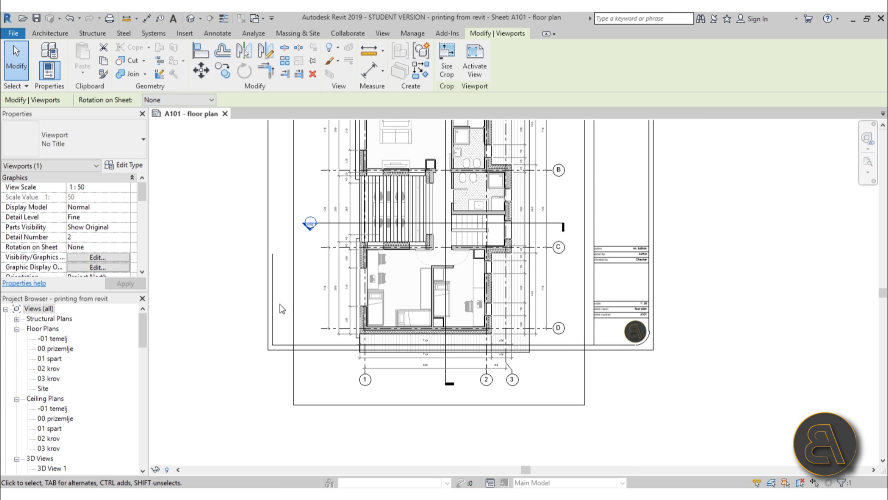
pyautogui.doubleClick(60, 358)
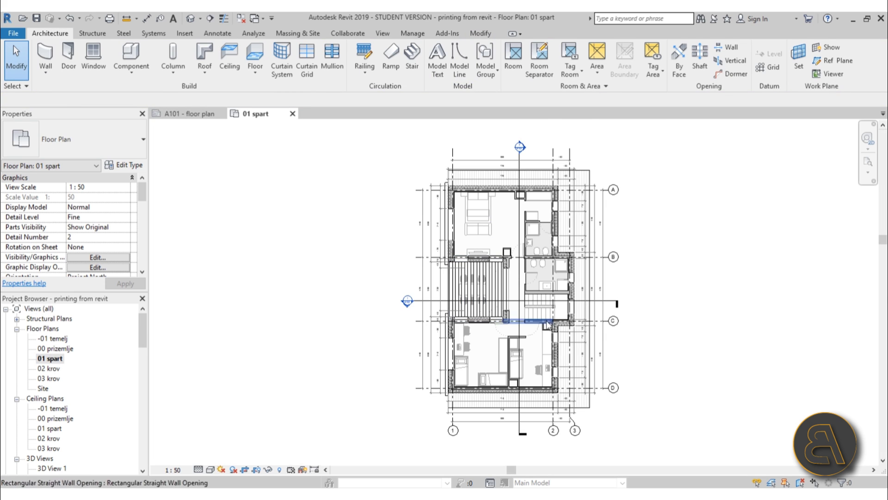
pyautogui.moveTo(685, 314); pyautogui.dragTo(605, 313, button='middle')
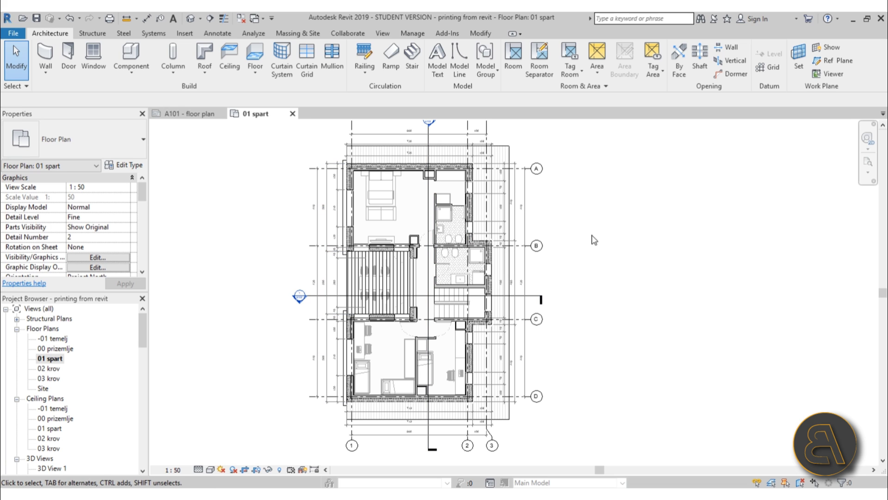
# Sketch a horizontal matchline 1960 long across the whole plan, just below grid line B.
pyautogui.click(383, 35)
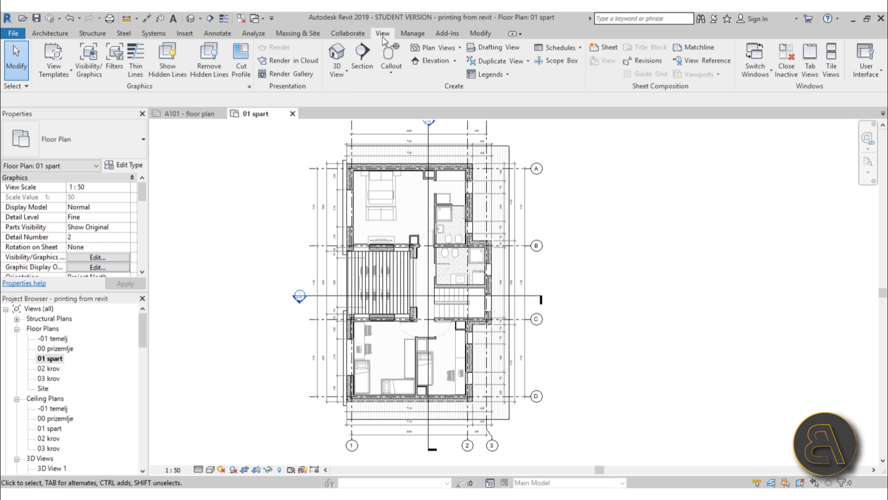
pyautogui.click(710, 50)
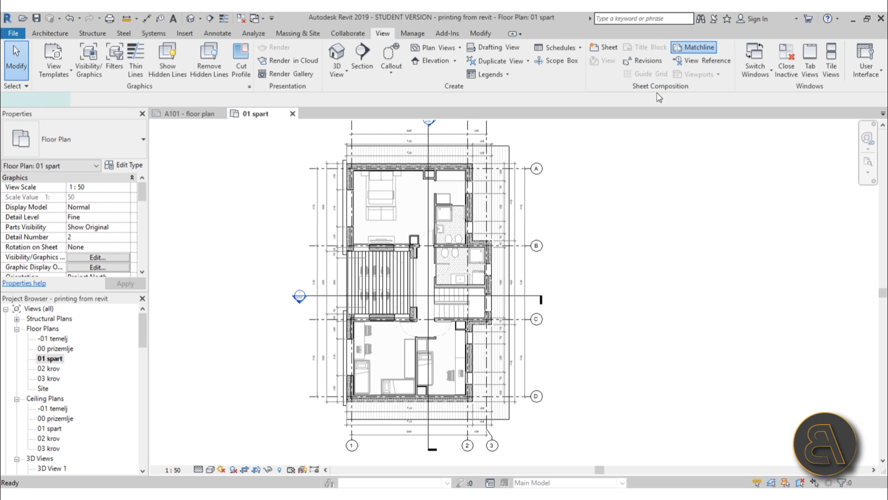
pyautogui.scroll(2, 326, 244)
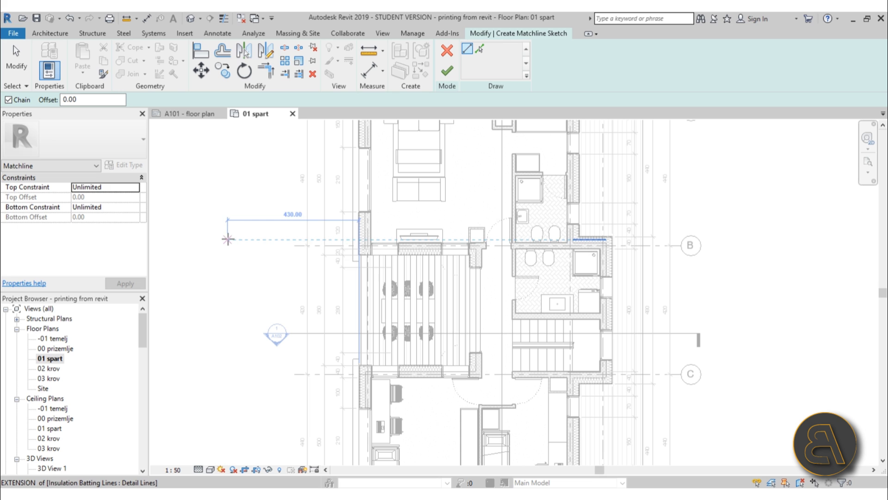
pyautogui.click(219, 254)
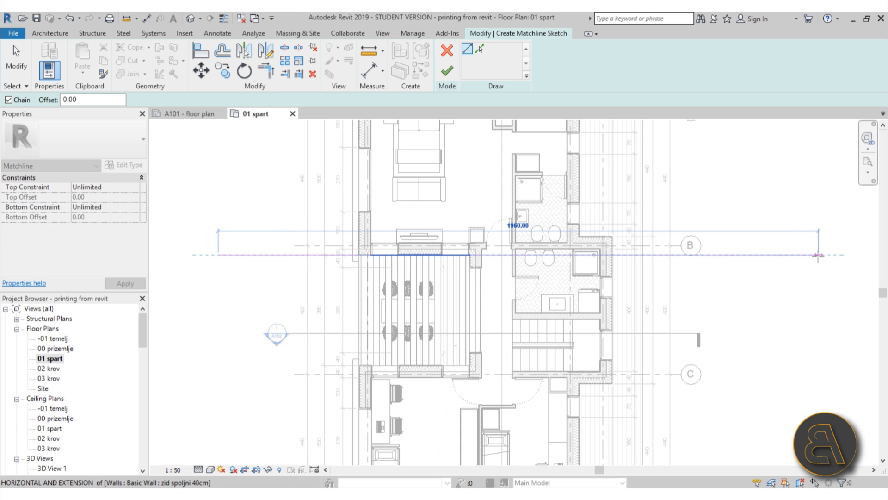
pyautogui.click(817, 256)
pyautogui.press('Escape')
pyautogui.press('Escape')
# Shift the matchline near grid B, shorten it to extend slightly past both sides of the plan, and finish its sketch.
pyautogui.moveTo(723, 256); pyautogui.dragTo(674, 256)
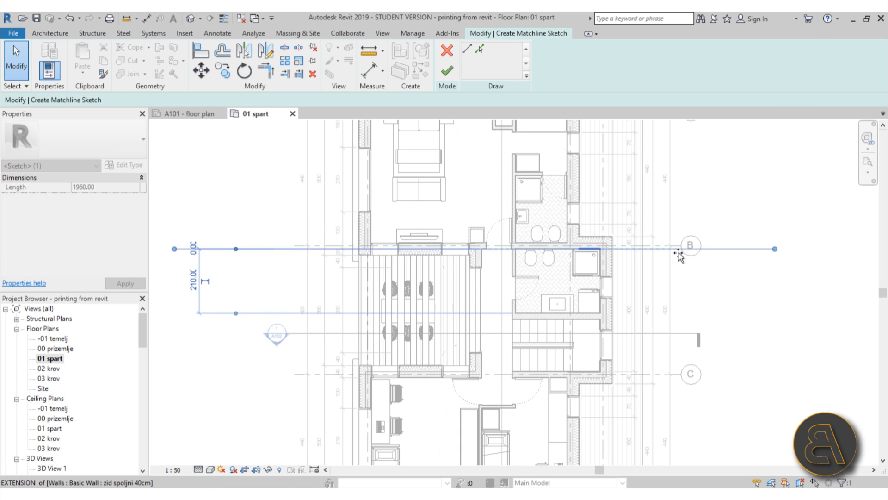
pyautogui.press('Escape')
pyautogui.scroll(4, 597, 262)
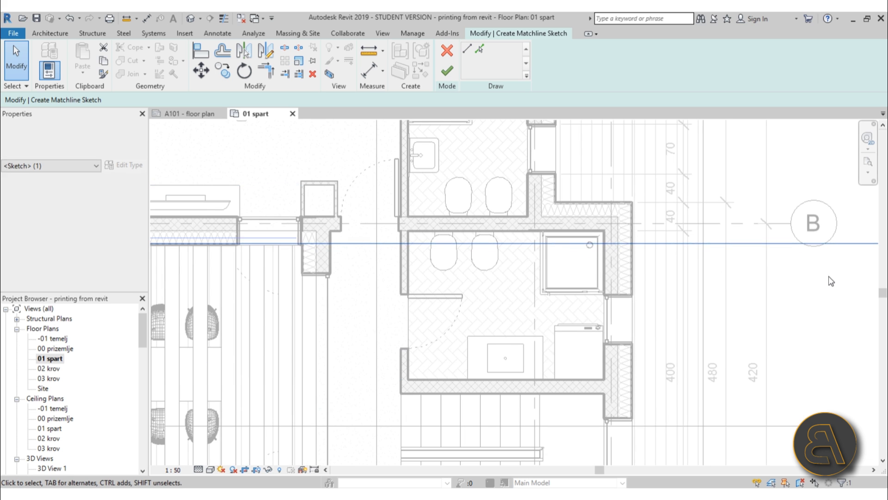
pyautogui.click(450, 76)
pyautogui.scroll(-5, 446, 170)
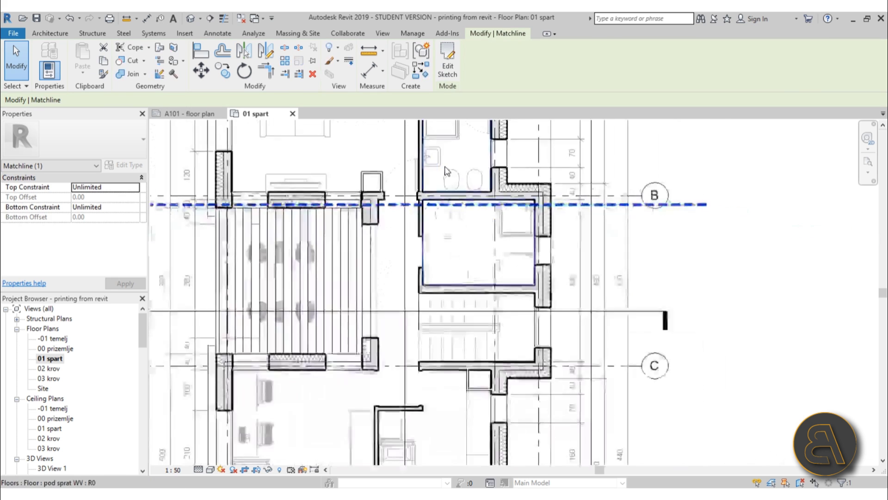
# Create a second horizontal matchline across the plan just above grid line C, with its ends matching the first one.
pyautogui.press('Return')
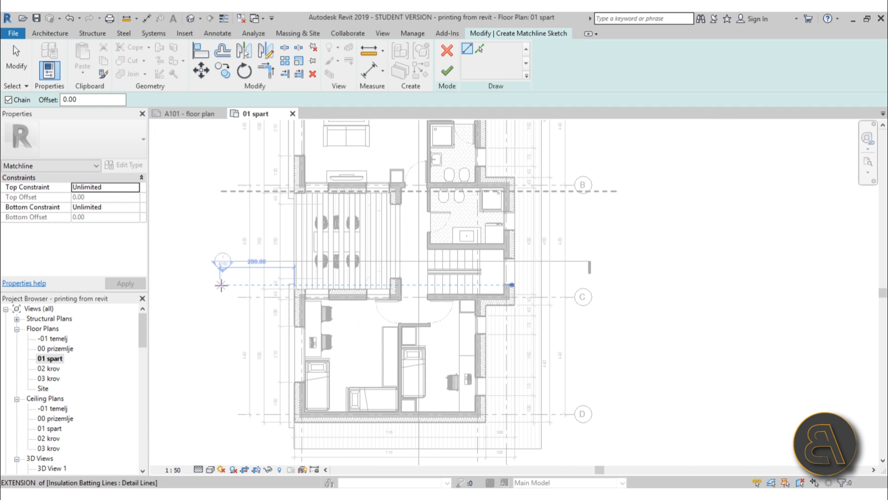
pyautogui.click(223, 285)
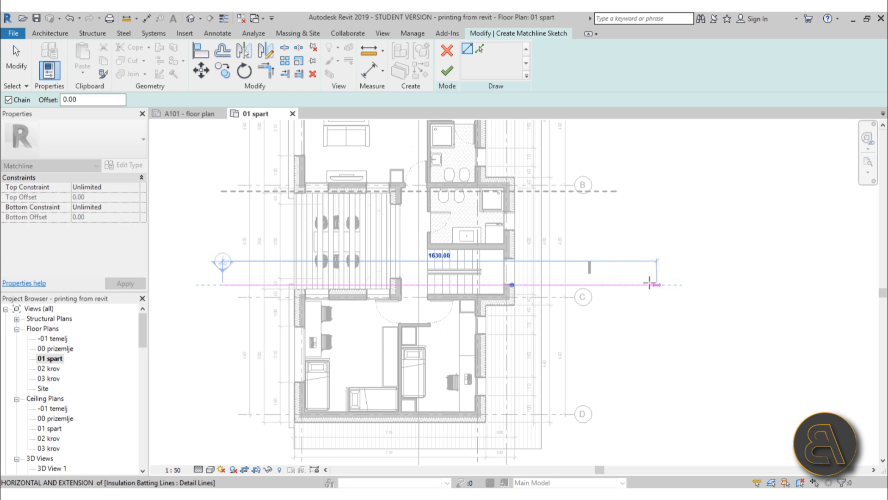
pyautogui.click(617, 284)
pyautogui.press('Escape')
pyautogui.press('Escape')
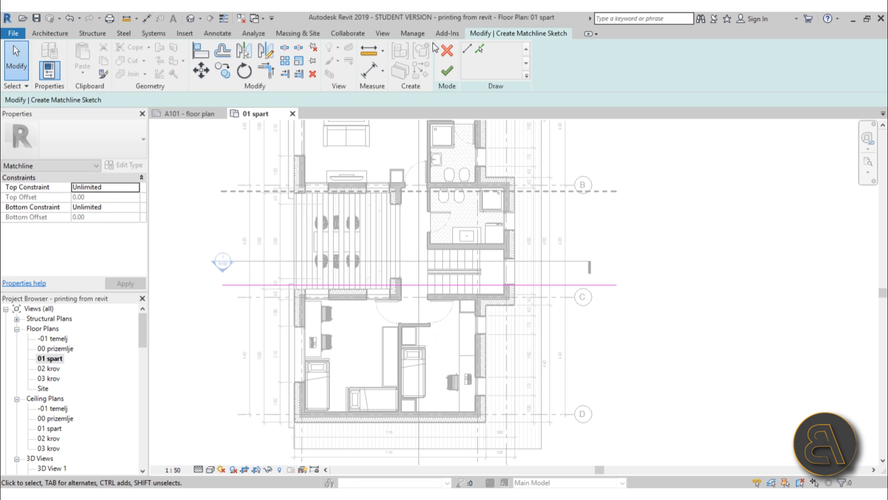
pyautogui.click(445, 72)
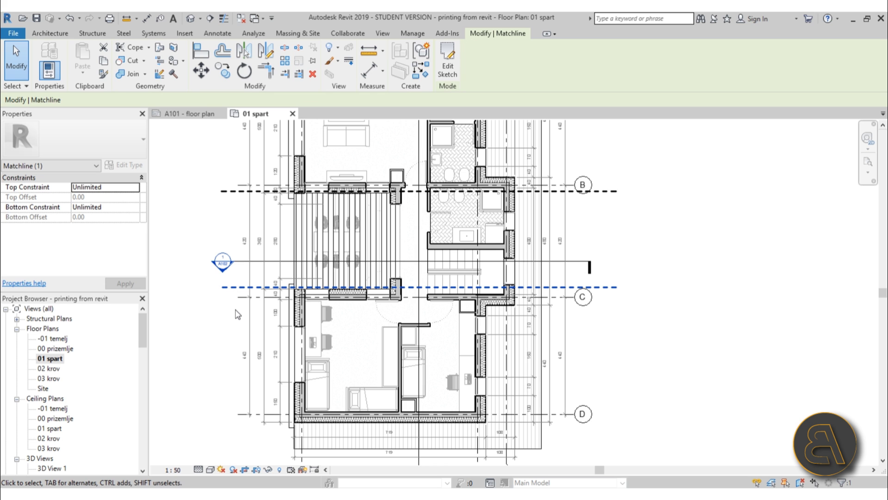
# Inspect both matchlines against the walls and nudge the one near grid B slightly downward.
pyautogui.scroll(3, 240, 300)
pyautogui.scroll(-2, 249, 292)
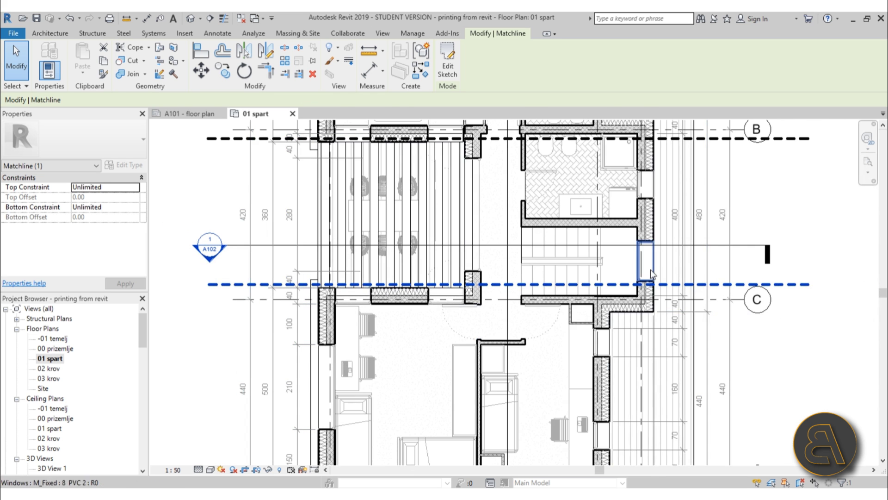
pyautogui.scroll(-1, 601, 289)
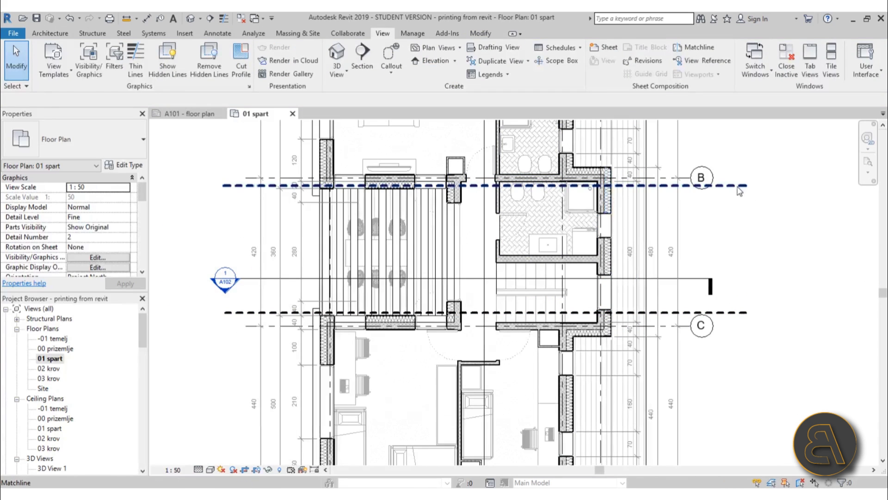
pyautogui.press('Down')
pyautogui.press('Down')
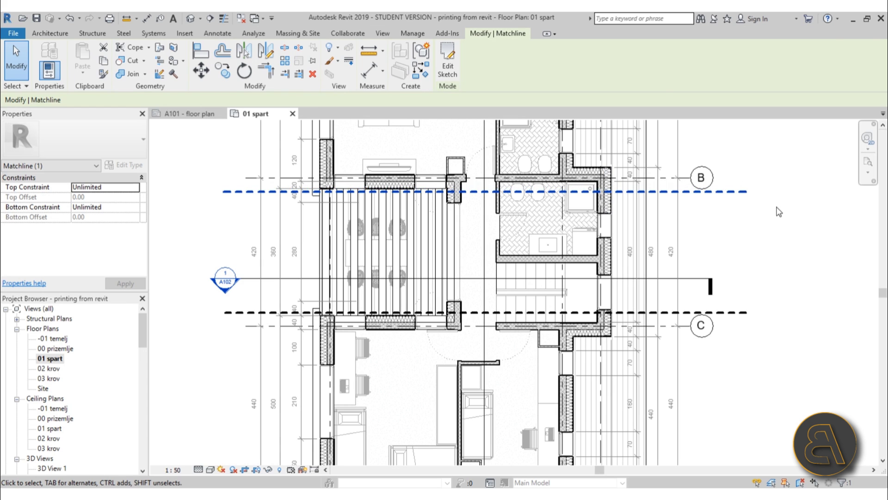
# Duplicate the 01 spart floor plan as a dependent view and show it under its parent in the project browser.
pyautogui.press('Escape')
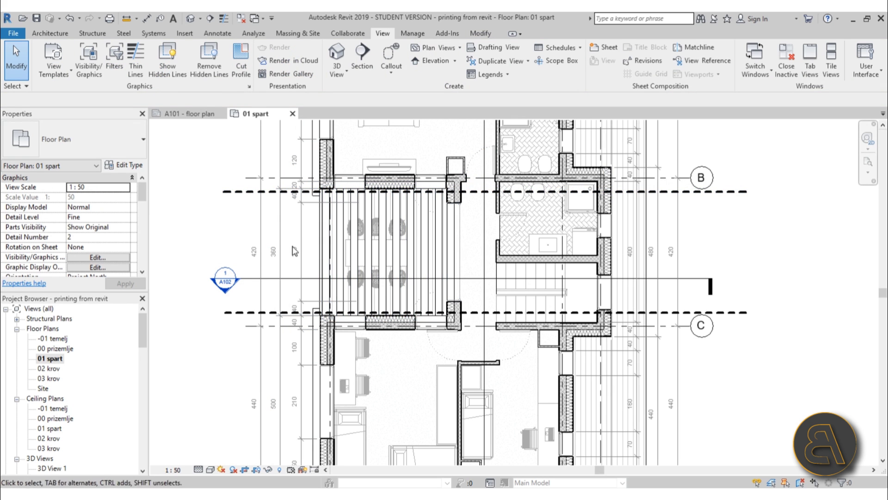
pyautogui.scroll(-5, 388, 324)
pyautogui.scroll(3, 400, 254)
pyautogui.moveTo(432, 203); pyautogui.dragTo(432, 171, button='middle')
pyautogui.scroll(-2, 408, 198)
pyautogui.moveTo(474, 244); pyautogui.dragTo(450, 256, button='middle')
pyautogui.scroll(-1, 462, 249)
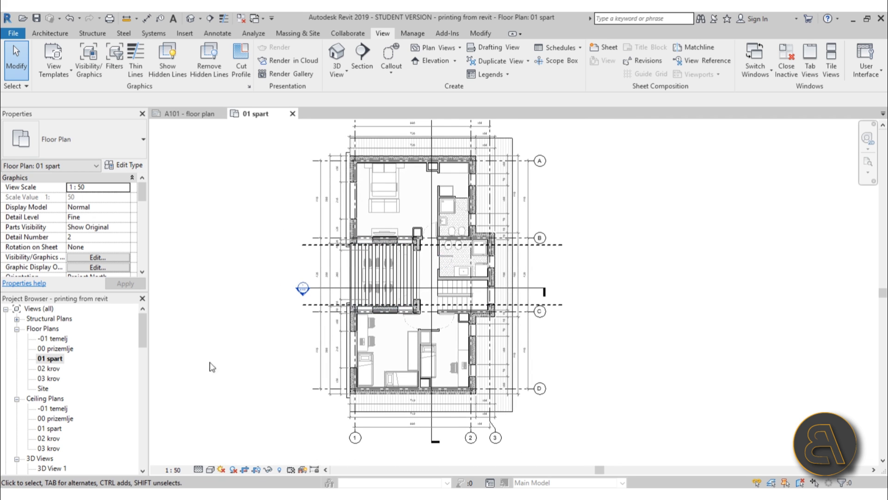
pyautogui.rightClick(55, 359)
pyautogui.moveTo(137, 191)
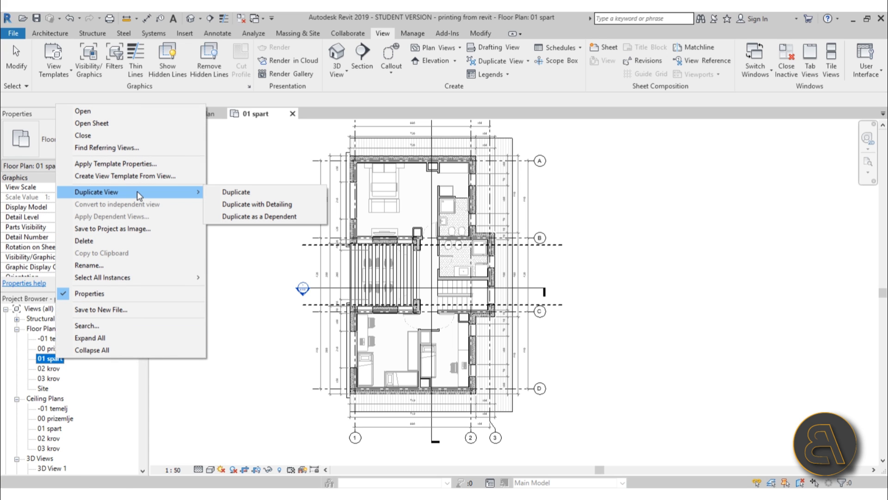
pyautogui.click(280, 216)
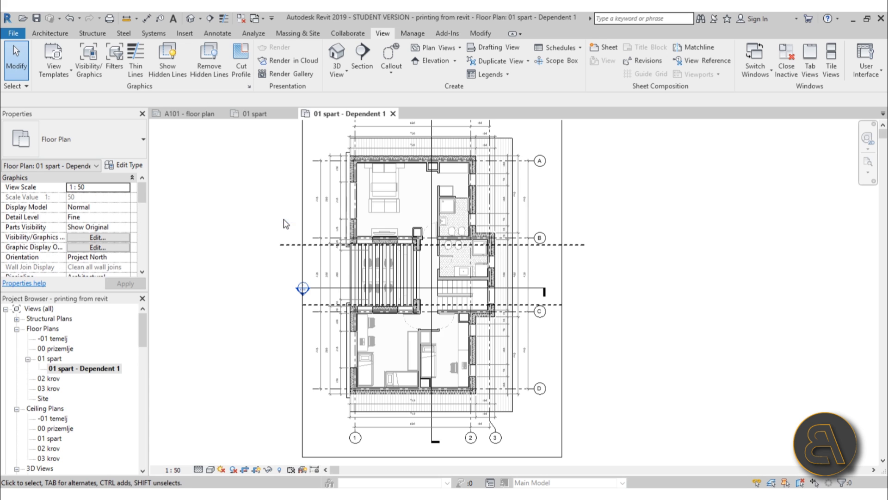
pyautogui.click(28, 359)
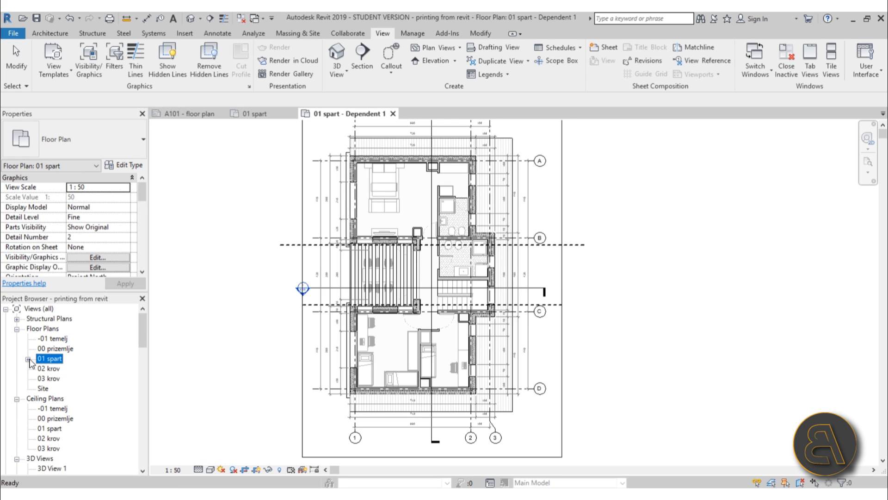
pyautogui.click(28, 358)
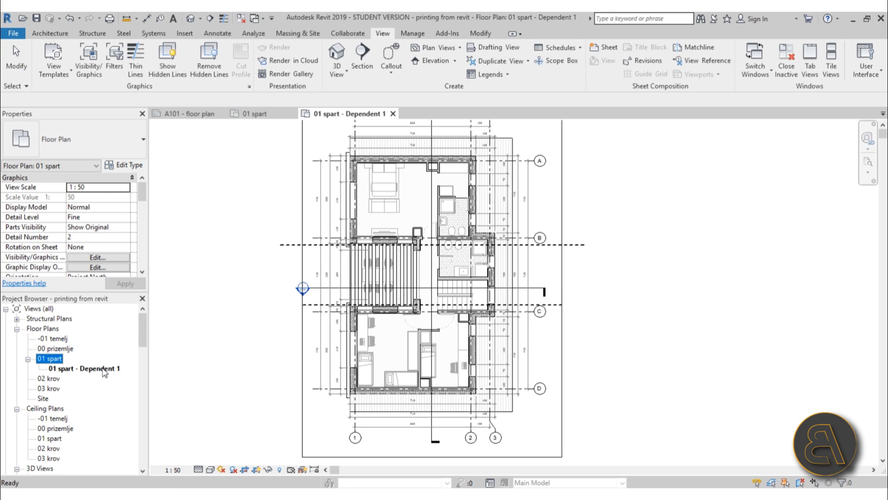
# Create two more dependent duplicates of the 01 spart floor plan.
pyautogui.rightClick(48, 360)
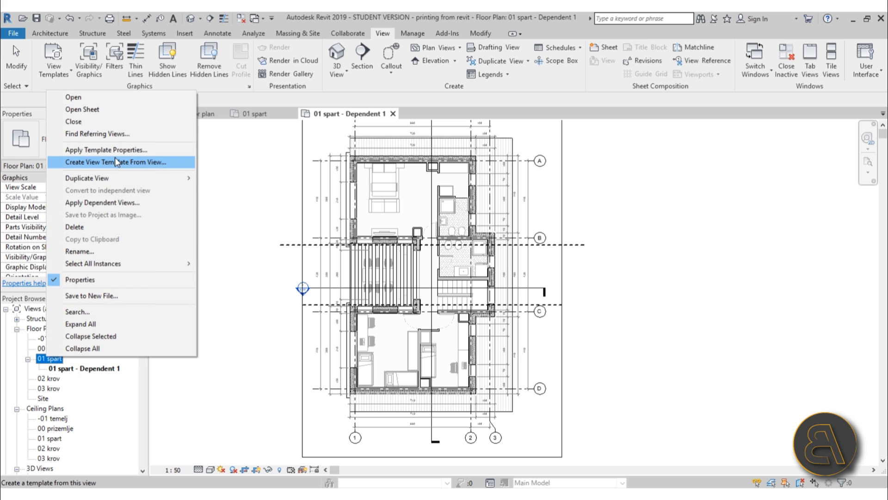
pyautogui.moveTo(113, 179)
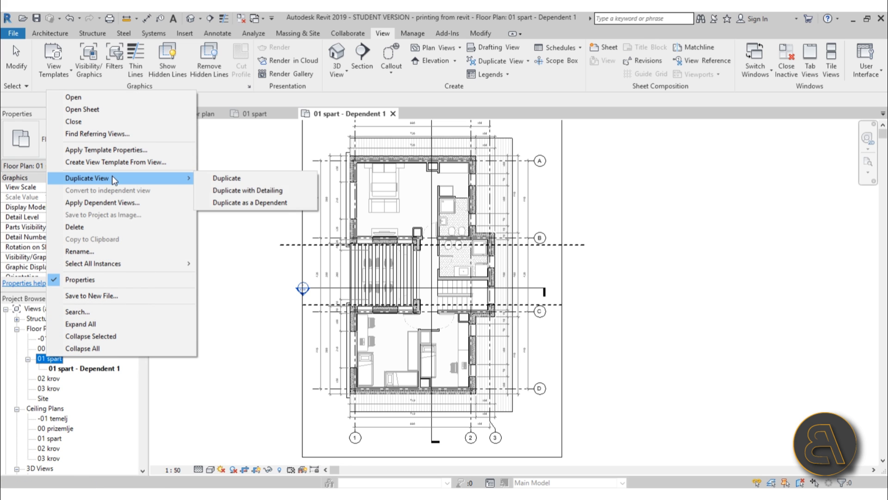
pyautogui.click(224, 202)
pyautogui.rightClick(54, 360)
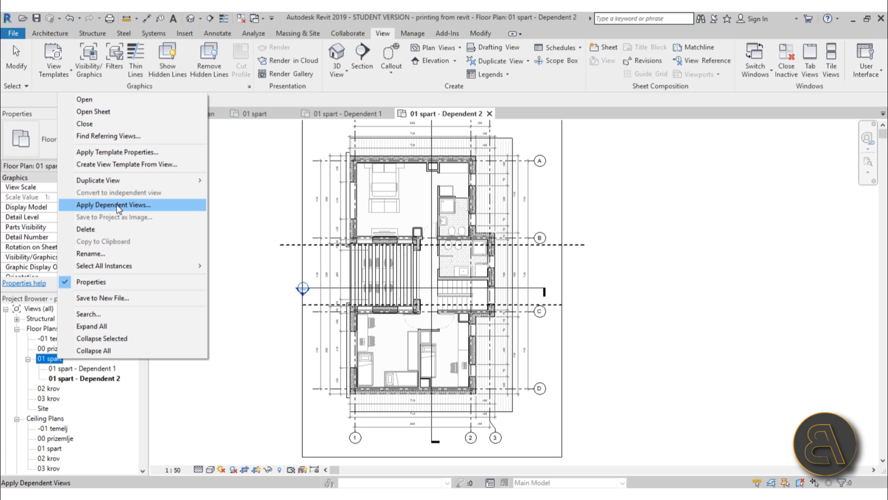
pyautogui.moveTo(111, 178)
pyautogui.click(260, 201)
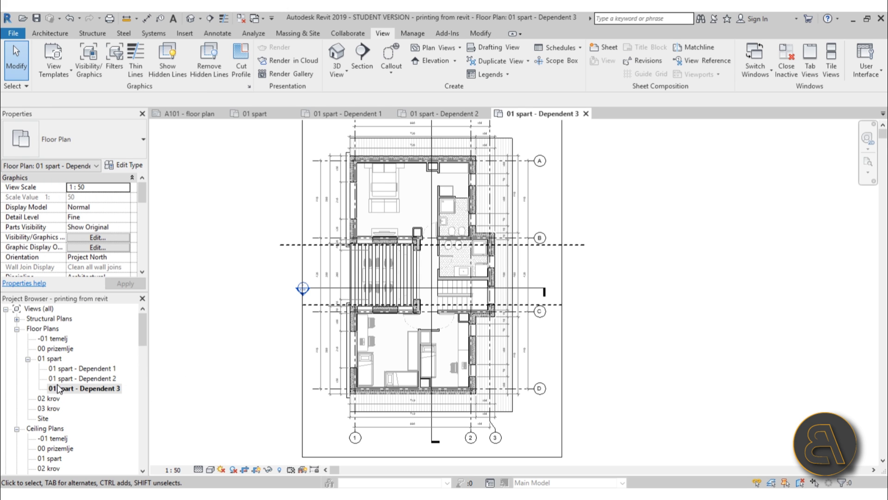
# Set the parent 01 spart plan's scale to 1:100 and open Dependent 2 to check its scale.
pyautogui.doubleClick(53, 359)
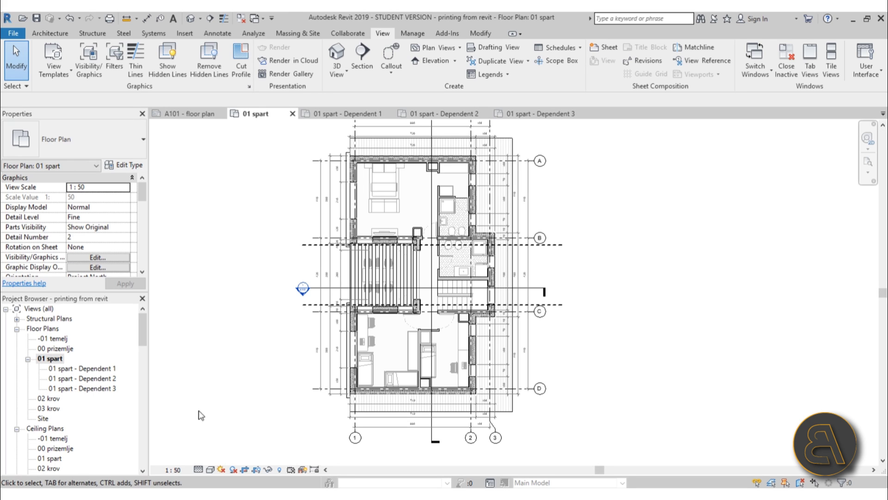
pyautogui.click(175, 470)
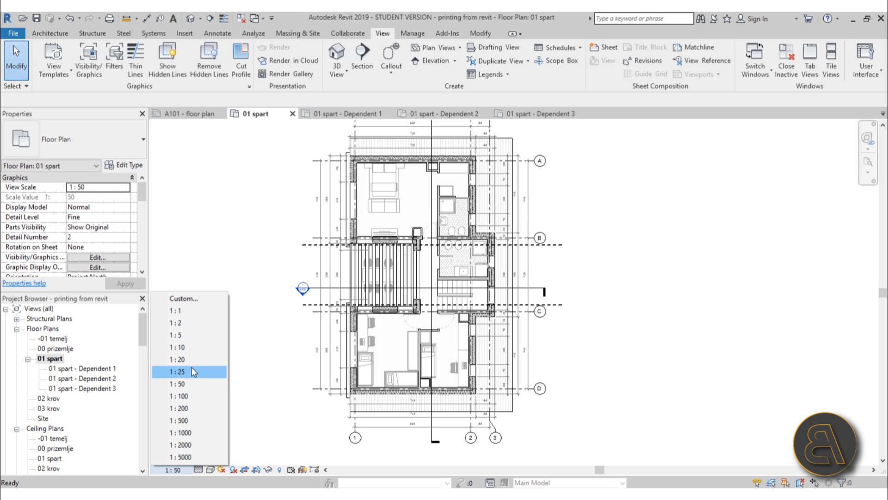
pyautogui.click(190, 395)
pyautogui.doubleClick(113, 379)
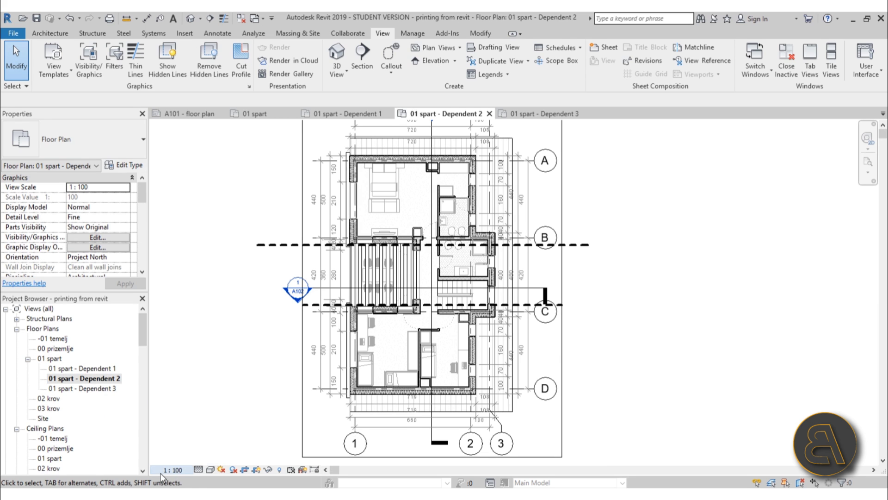
# Return to the parent 01 spart plan and set its scale back to 1:50.
pyautogui.doubleClick(49, 359)
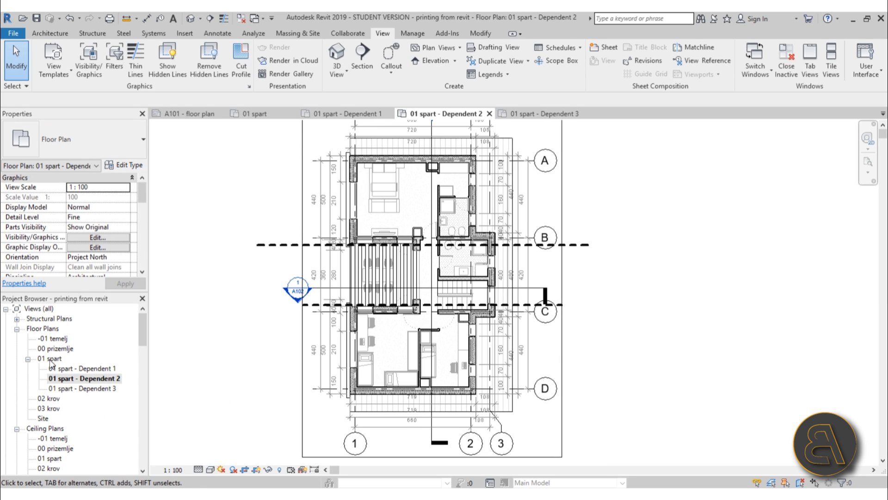
pyautogui.click(179, 470)
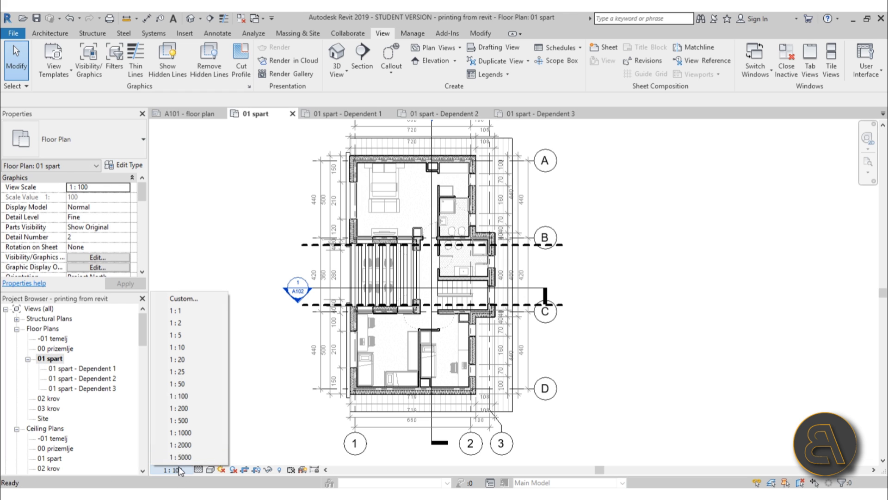
pyautogui.click(204, 384)
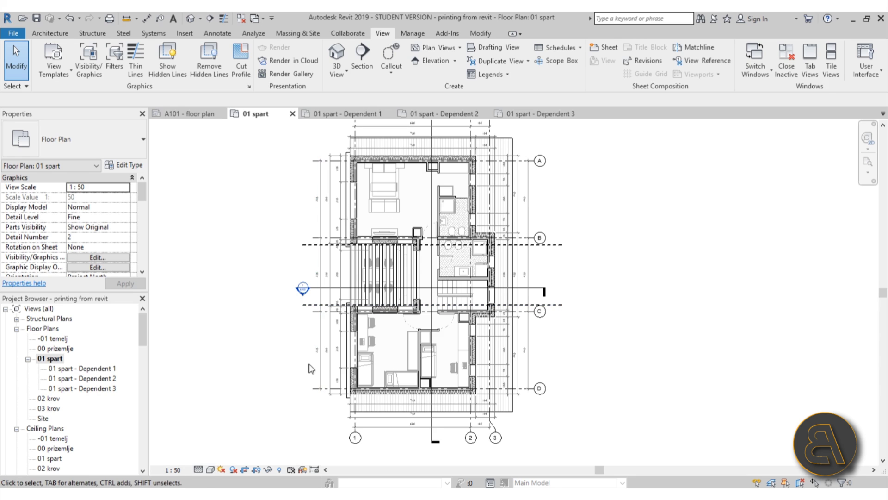
# Open sheet A101 - floor plan and delete the floor plan viewport placed on it.
pyautogui.moveTo(257, 376); pyautogui.dragTo(262, 385, button='middle')
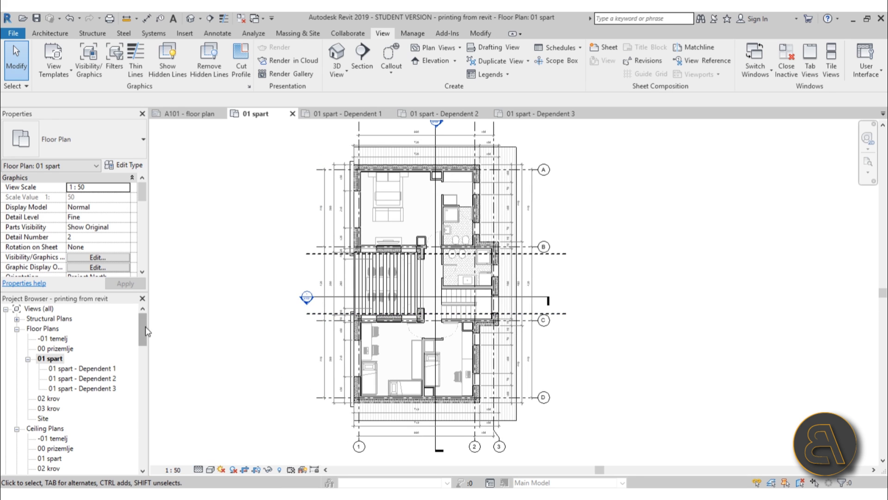
pyautogui.scroll(-3, 141, 356)
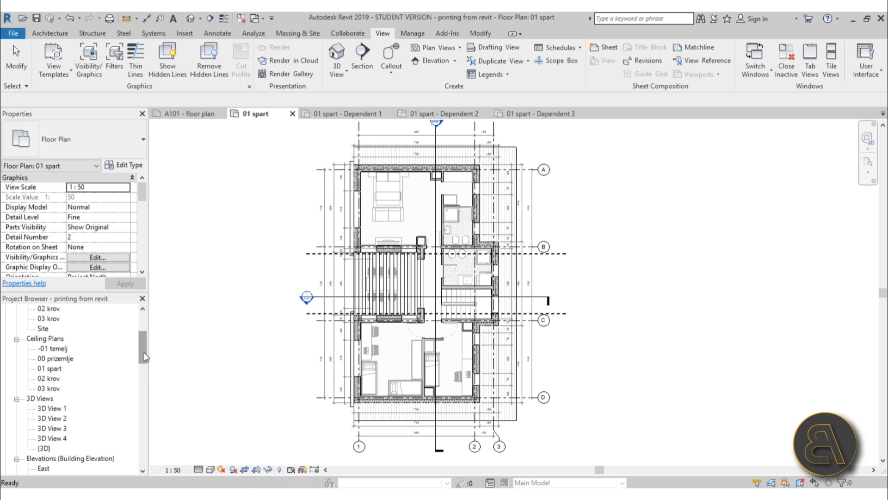
pyautogui.moveTo(144, 356); pyautogui.dragTo(144, 394)
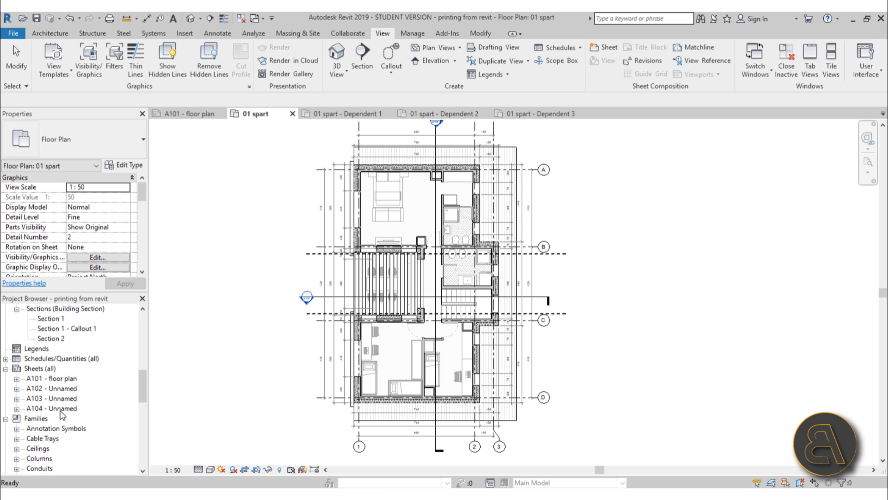
pyautogui.doubleClick(52, 378)
pyautogui.click(388, 333)
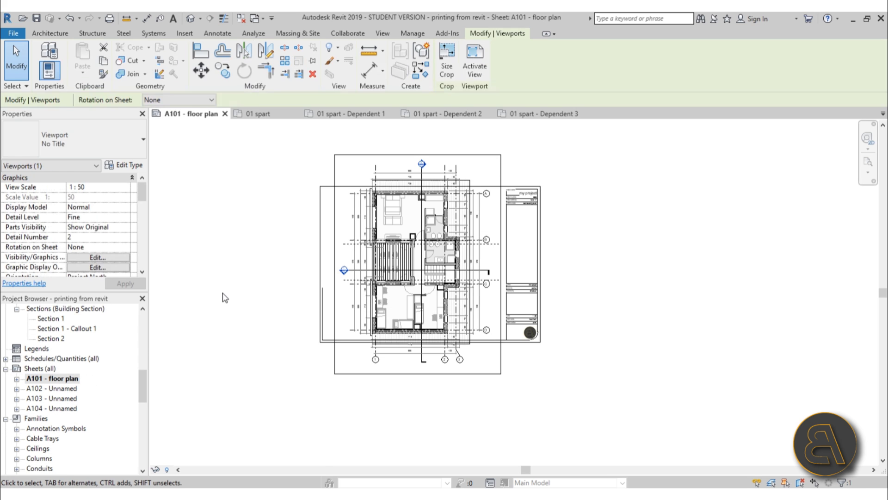
pyautogui.press('Delete')
# Open 01 spart - Dependent 1 and lower the upper edge of its crop region to just above the plan's wall at grid A.
pyautogui.moveTo(148, 377); pyautogui.dragTo(137, 331)
pyautogui.doubleClick(100, 337)
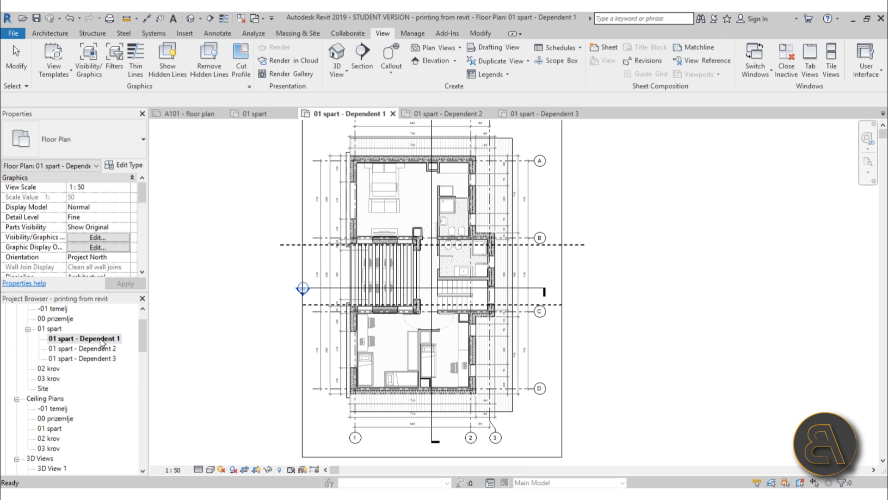
pyautogui.click(479, 154)
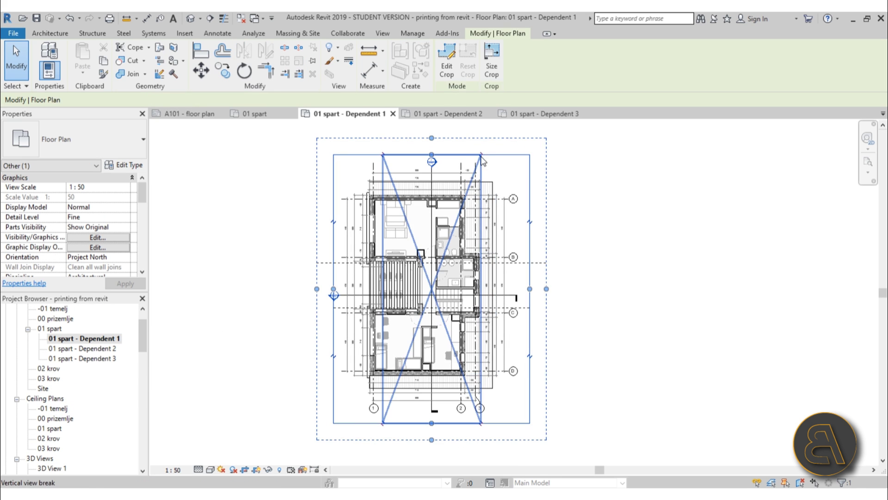
pyautogui.scroll(2, 431, 162)
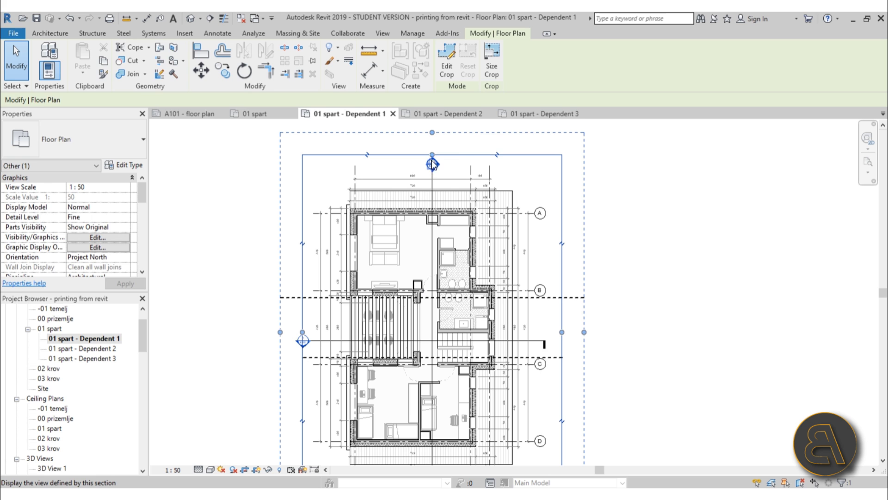
pyautogui.moveTo(434, 167); pyautogui.dragTo(431, 260)
pyautogui.scroll(3, 433, 148)
pyautogui.click(487, 174)
pyautogui.click(481, 165)
# Raise the lower edge of Dependent 1's crop region to just below the matchline near grid B.
pyautogui.scroll(-2, 452, 204)
pyautogui.scroll(-2, 452, 214)
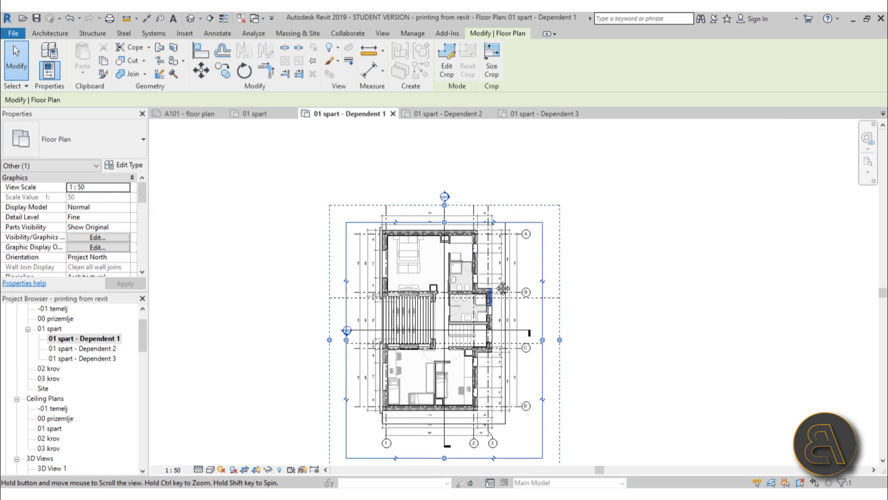
pyautogui.moveTo(450, 412); pyautogui.dragTo(457, 269)
pyautogui.scroll(2, 452, 223)
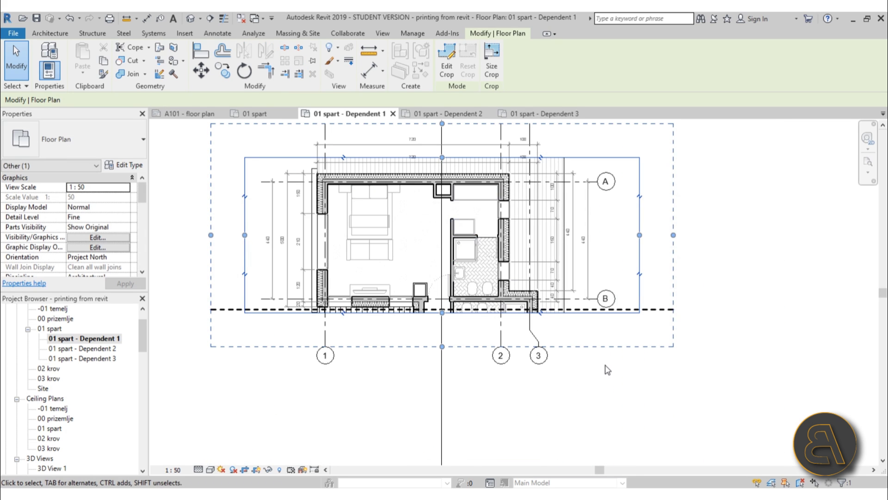
pyautogui.click(596, 375)
# Crop 01 spart - Dependent 2 to the middle part of the plan, from just above grid line B to just below grid line C.
pyautogui.doubleClick(108, 348)
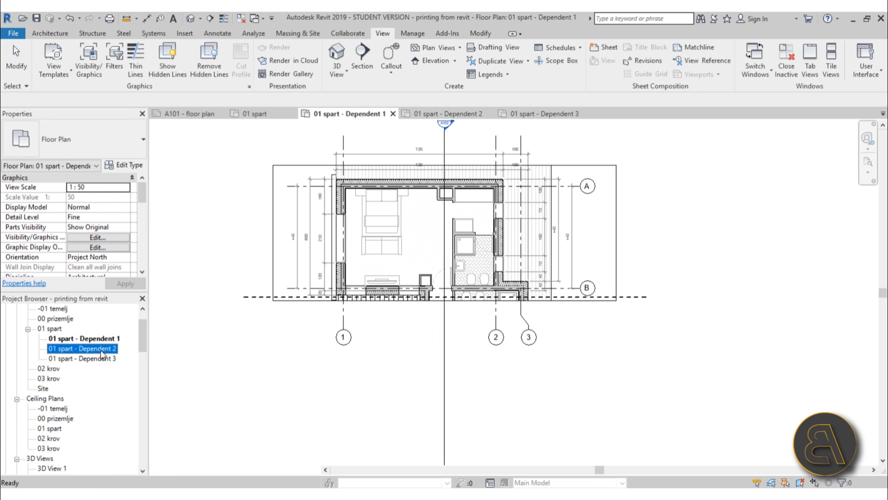
pyautogui.click(562, 218)
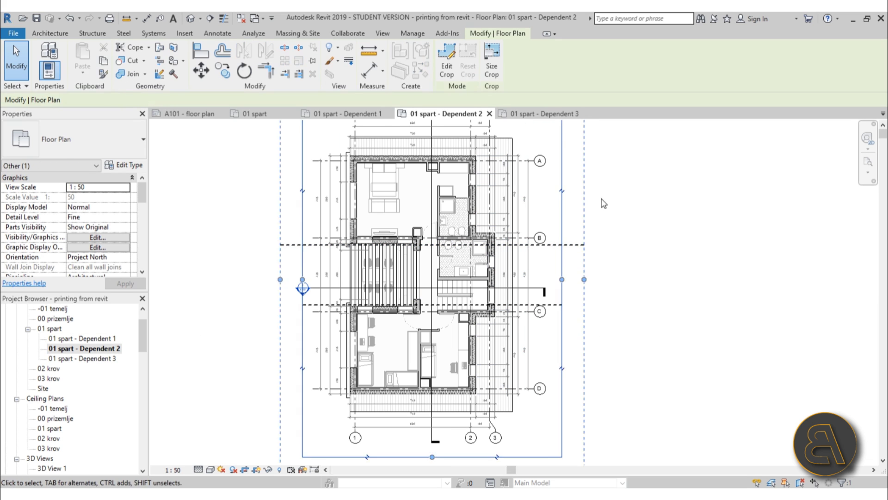
pyautogui.scroll(-1, 603, 202)
pyautogui.moveTo(603, 203); pyautogui.dragTo(536, 233, button='middle')
pyautogui.moveTo(407, 161); pyautogui.dragTo(404, 257)
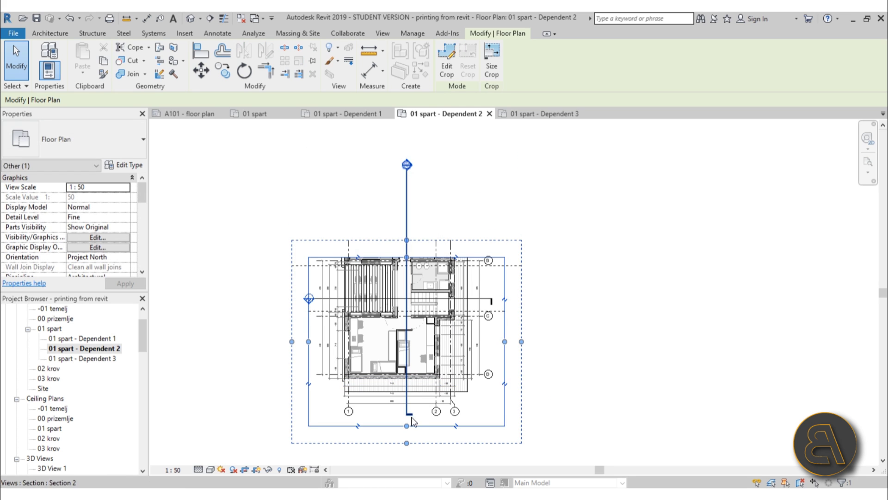
pyautogui.moveTo(408, 425); pyautogui.dragTo(414, 319)
pyautogui.click(576, 339)
pyautogui.scroll(3, 319, 290)
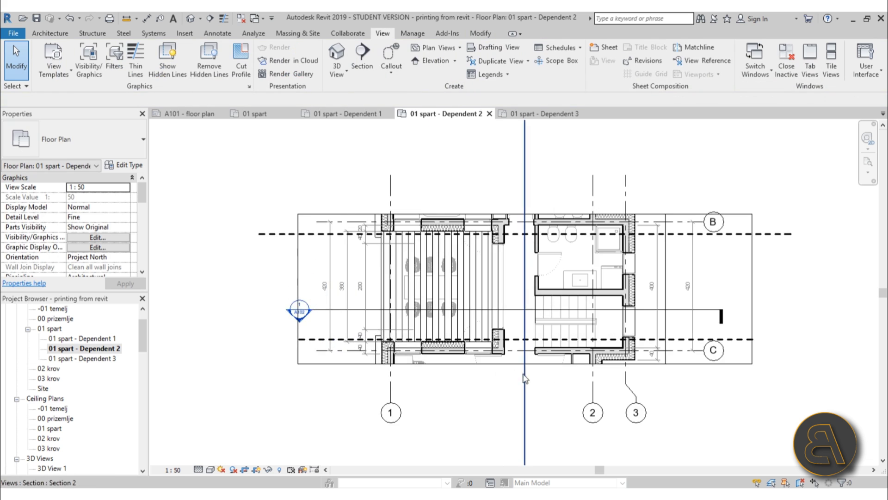
pyautogui.moveTo(525, 375); pyautogui.dragTo(451, 334, button='middle')
# Open 01 spart - Dependent 3 and lower the upper edge of its crop region to just above the matchline near grid C.
pyautogui.doubleClick(106, 358)
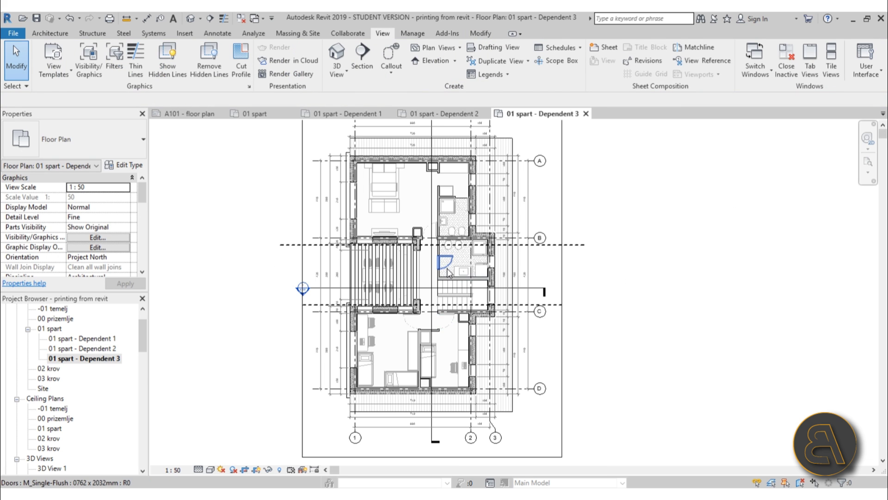
pyautogui.scroll(-2, 448, 273)
pyautogui.click(375, 159)
pyautogui.scroll(2, 441, 163)
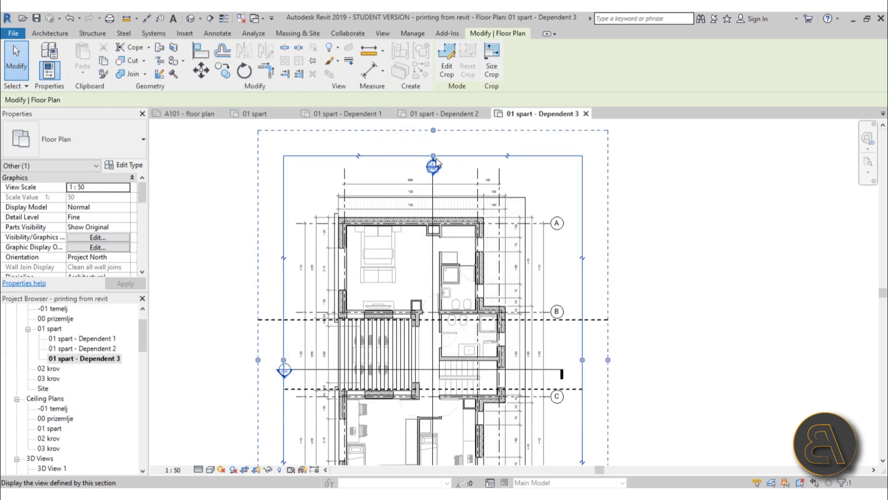
pyautogui.moveTo(439, 286); pyautogui.dragTo(435, 310)
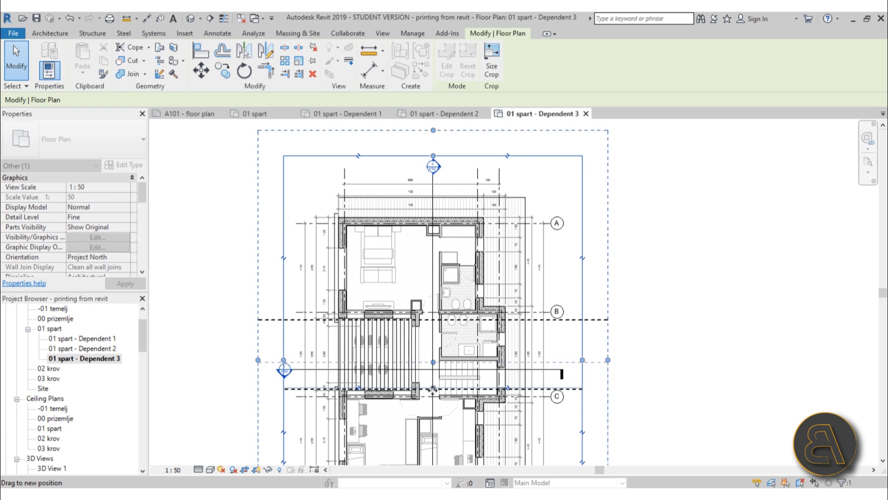
pyautogui.moveTo(432, 385); pyautogui.dragTo(432, 385)
# Raise the lower edge of Dependent 3's crop region to just above the outermost dimension line below the plan.
pyautogui.scroll(-4, 484, 227)
pyautogui.moveTo(460, 387); pyautogui.dragTo(456, 316, button='middle')
pyautogui.scroll(5, 456, 314)
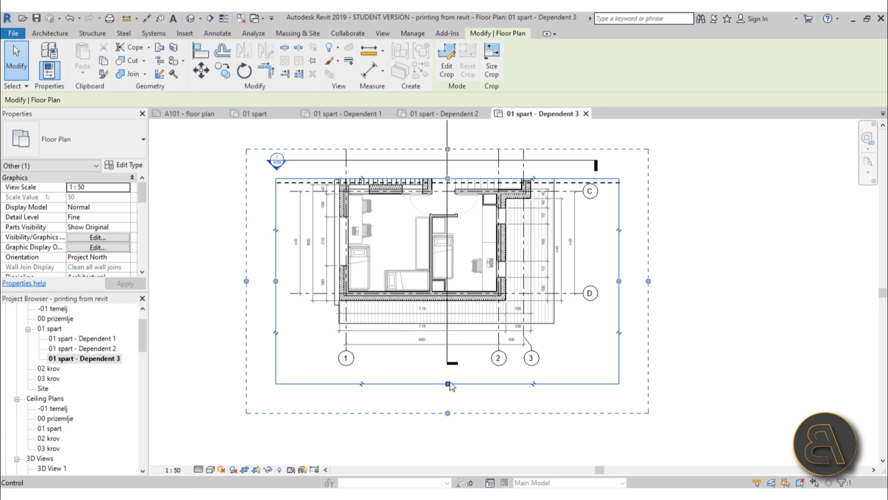
pyautogui.moveTo(448, 384); pyautogui.dragTo(448, 336)
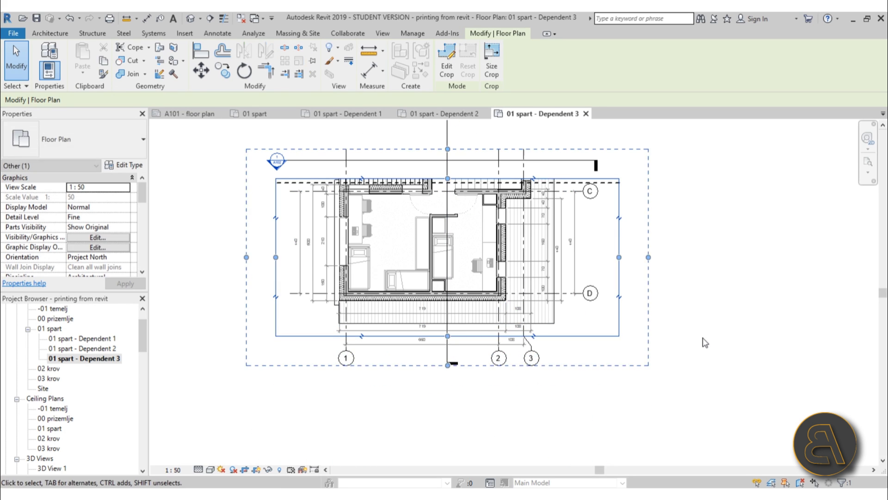
pyautogui.click(708, 337)
pyautogui.scroll(-1, 519, 218)
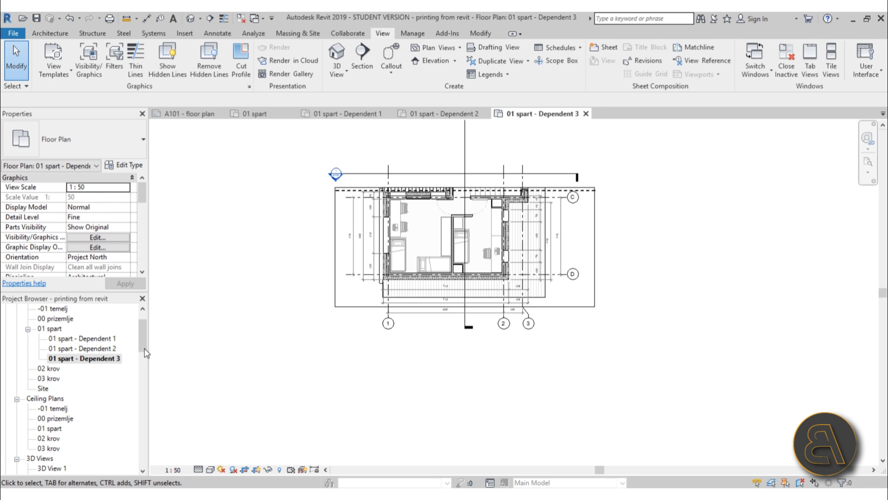
# Open sheet A101 - floor plan, place 01 spart - Dependent 1 on it and move the viewport down so the plan part fits inside the border.
pyautogui.moveTo(145, 339); pyautogui.dragTo(154, 383)
pyautogui.scroll(-1, 86, 380)
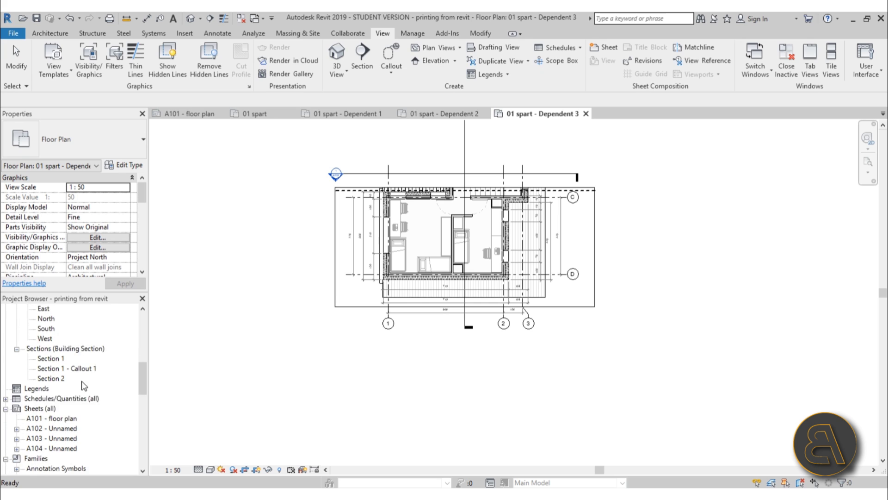
pyautogui.doubleClick(69, 408)
pyautogui.scroll(2, 379, 278)
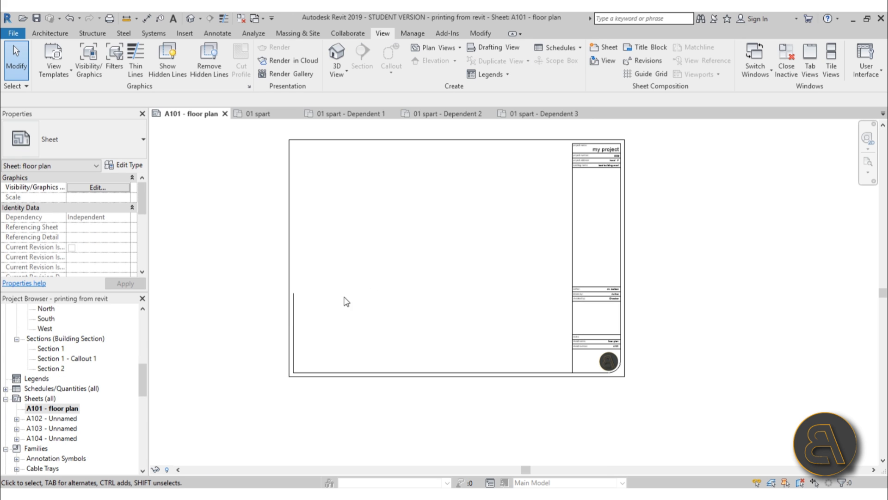
pyautogui.moveTo(141, 385); pyautogui.dragTo(149, 337)
pyautogui.moveTo(80, 358); pyautogui.dragTo(171, 369)
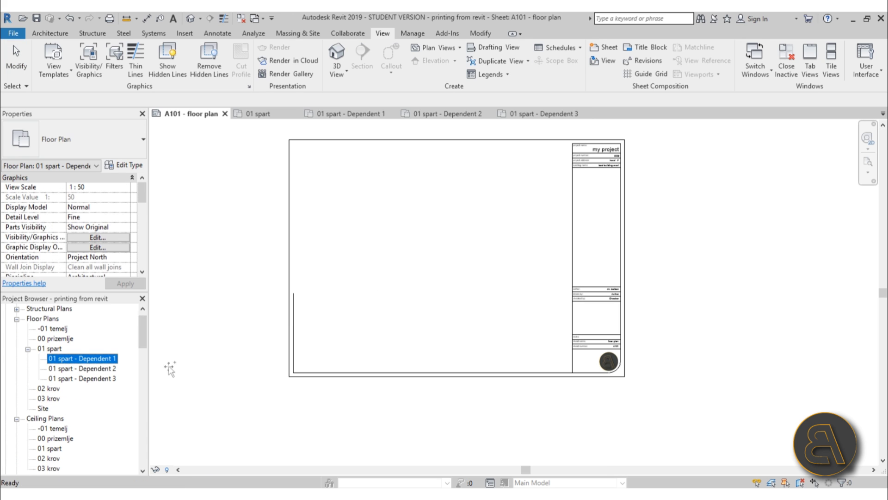
pyautogui.click(442, 263)
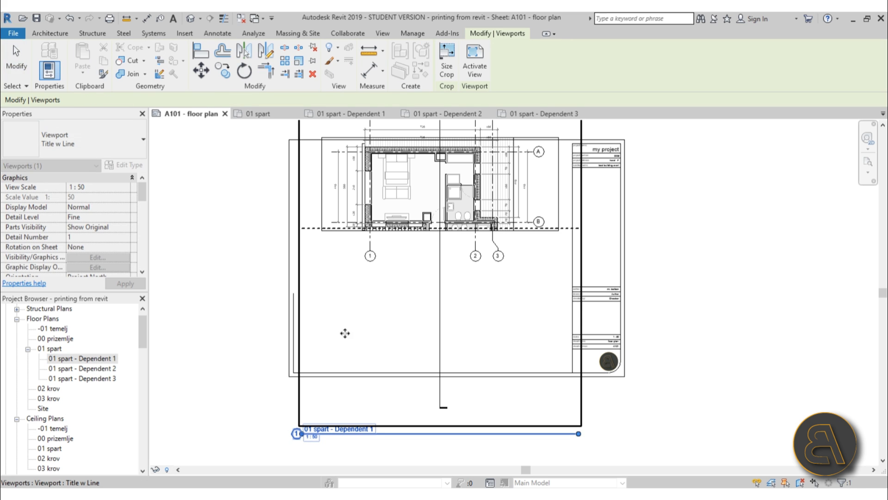
pyautogui.moveTo(480, 202); pyautogui.dragTo(480, 246)
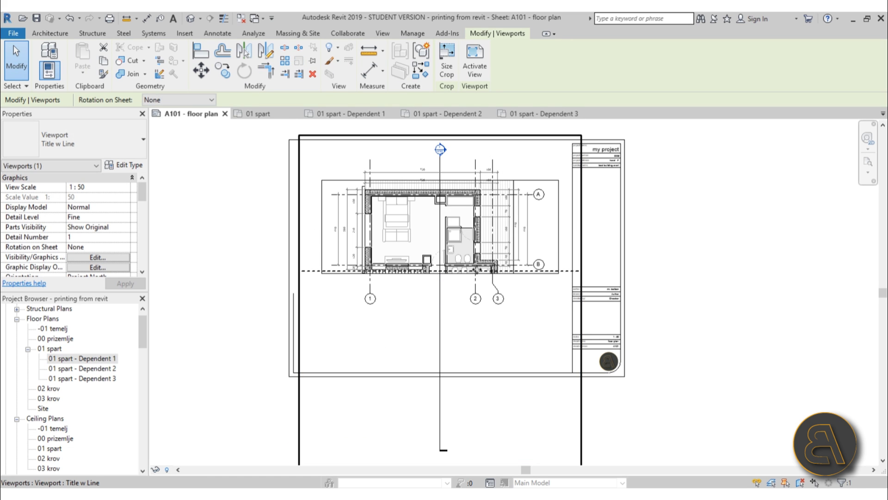
# Delete the 01 spart - Dependent 1 viewport from the floor plan sheet.
pyautogui.scroll(-3, 488, 265)
pyautogui.press('Escape')
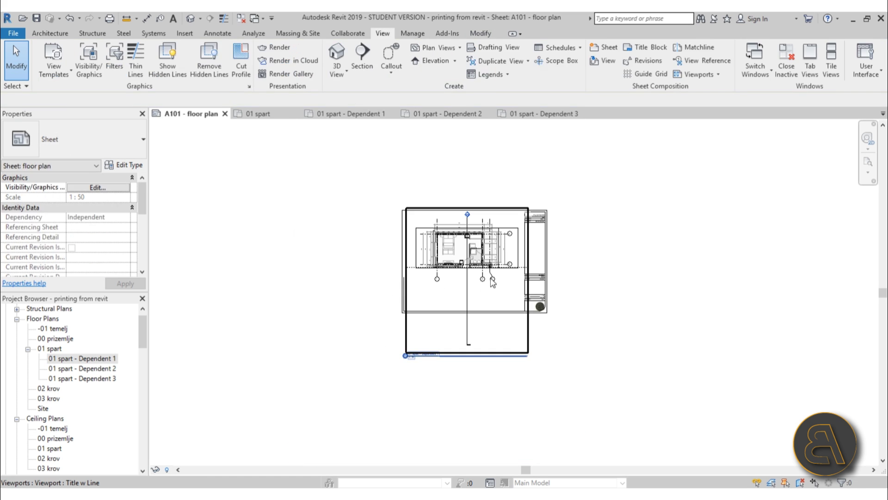
pyautogui.scroll(3, 495, 259)
pyautogui.click(491, 248)
pyautogui.scroll(-3, 461, 211)
pyautogui.press('Escape')
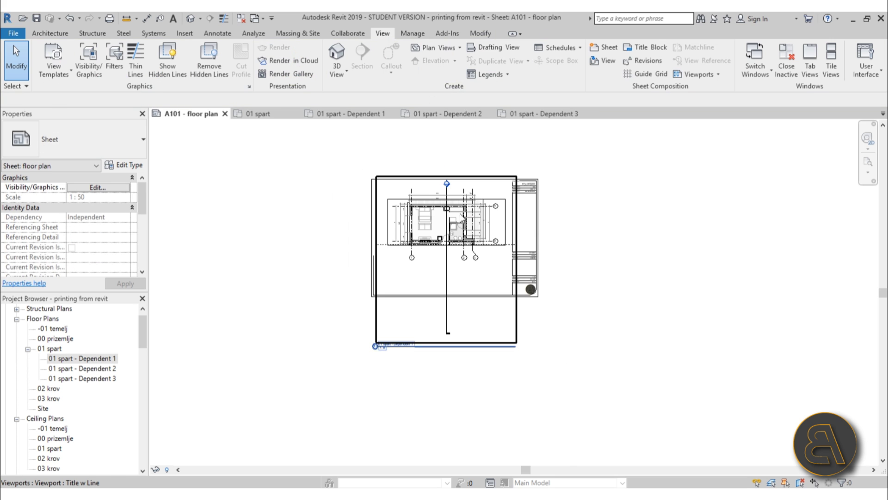
pyautogui.click(393, 309)
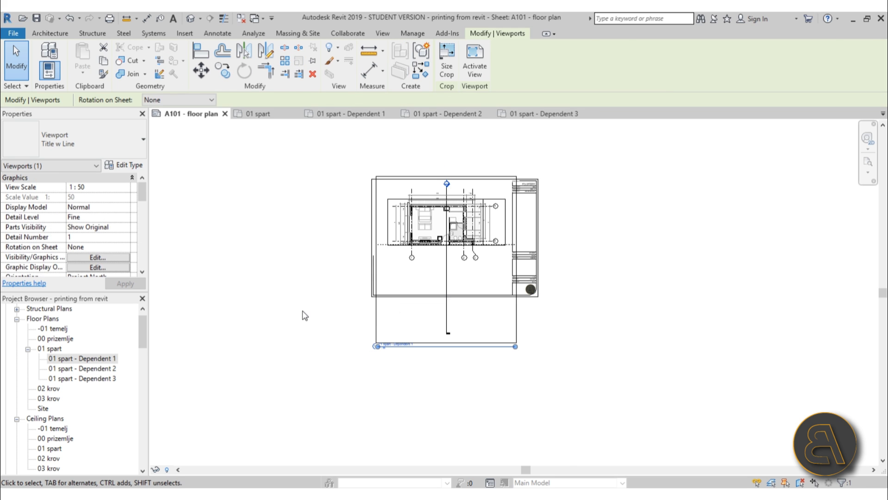
pyautogui.click(341, 292)
pyautogui.click(394, 258)
pyautogui.press('Delete')
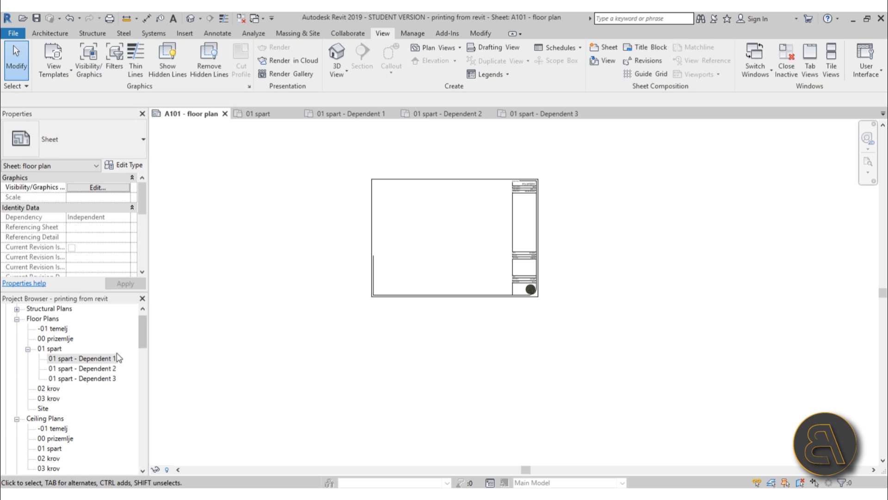
# Open 01 spart - Dependent 1 and shorten the vertical section line so its lower end stops just below the matchline.
pyautogui.doubleClick(102, 361)
pyautogui.scroll(-2, 346, 290)
pyautogui.click(401, 427)
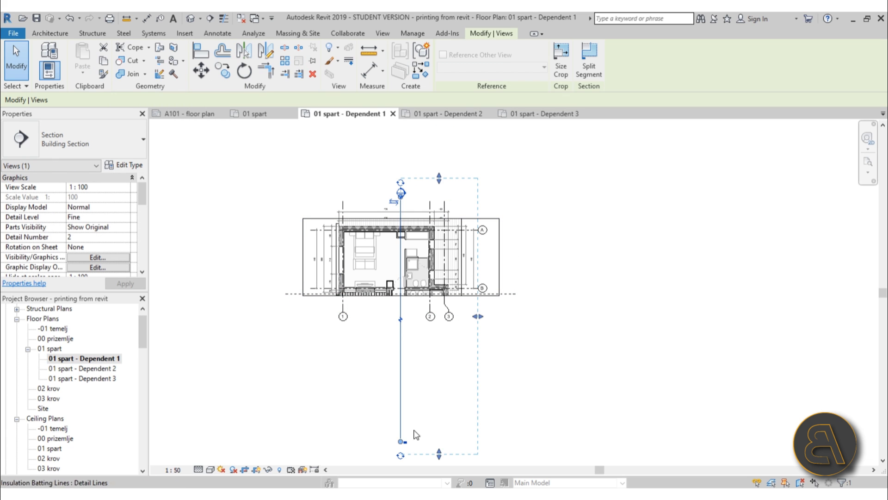
pyautogui.moveTo(403, 327); pyautogui.dragTo(402, 300)
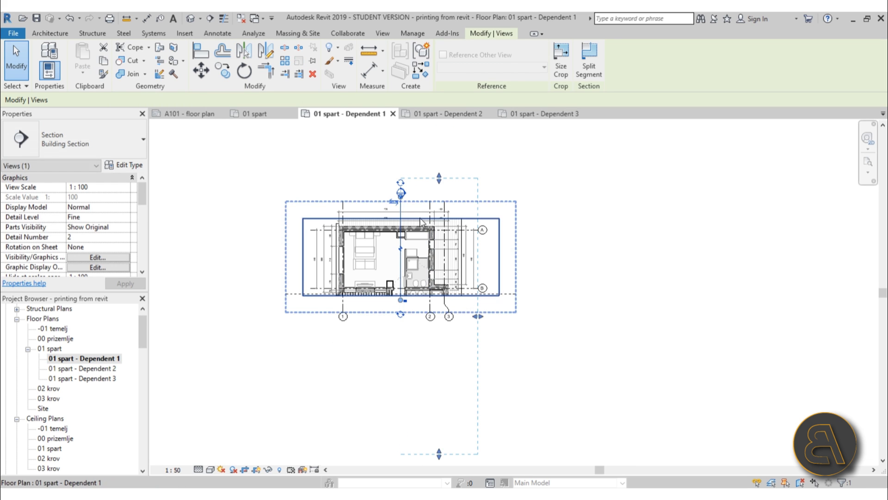
pyautogui.scroll(5, 401, 201)
pyautogui.scroll(-1, 402, 201)
pyautogui.press('Escape')
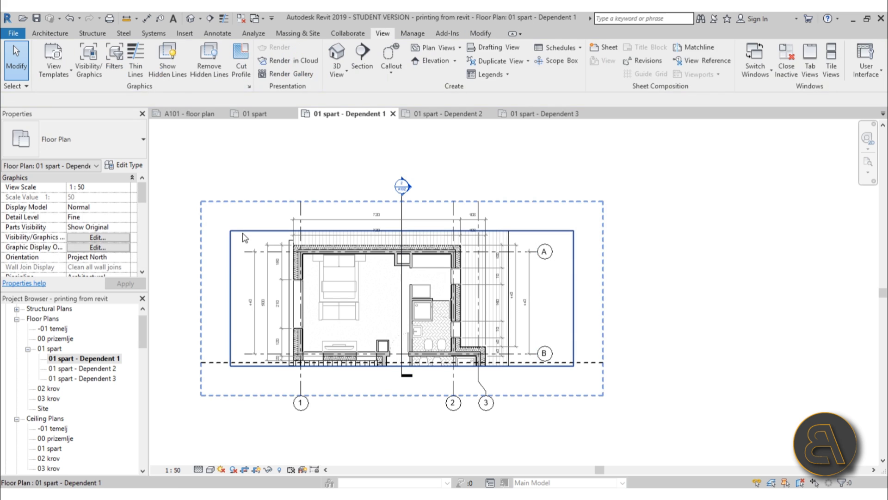
# Turn off the crop region's visibility in 01 spart - Dependent 1.
pyautogui.click(199, 272)
pyautogui.press('Escape')
pyautogui.moveTo(139, 194); pyautogui.dragTo(145, 237)
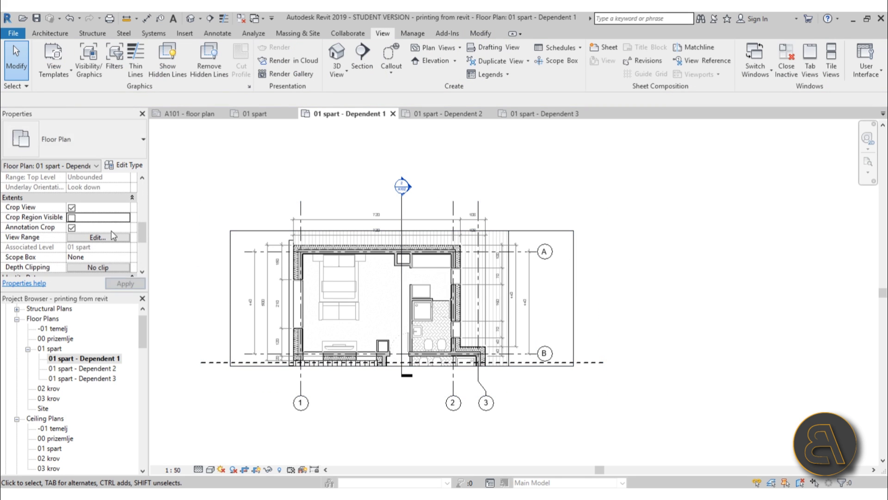
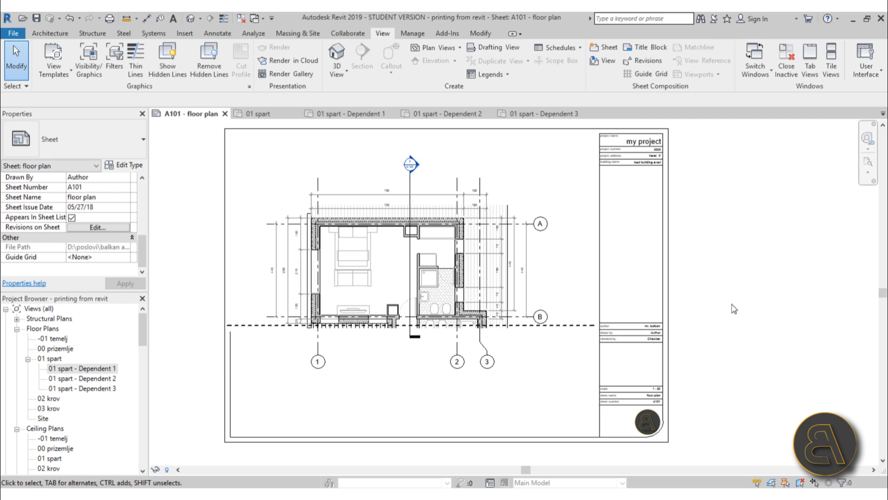
pyautogui.moveTo(720, 307); pyautogui.dragTo(722, 266, button='middle')
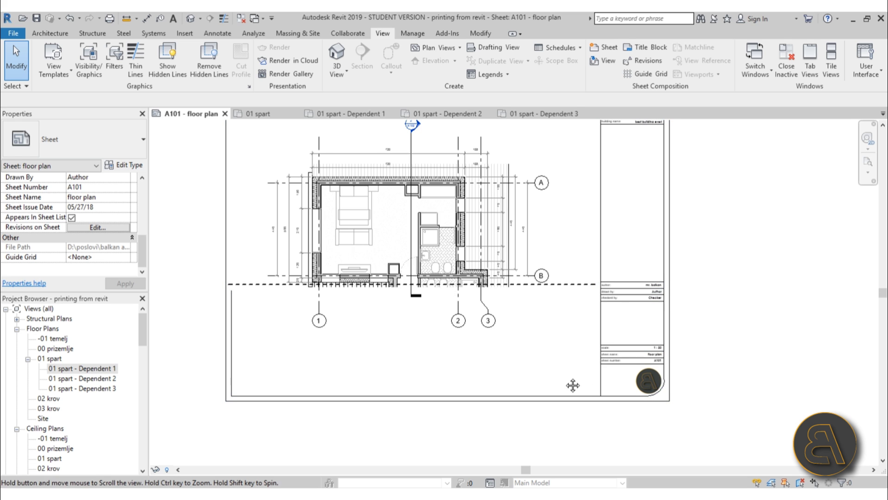
pyautogui.scroll(3, 573, 383)
pyautogui.scroll(2, 586, 337)
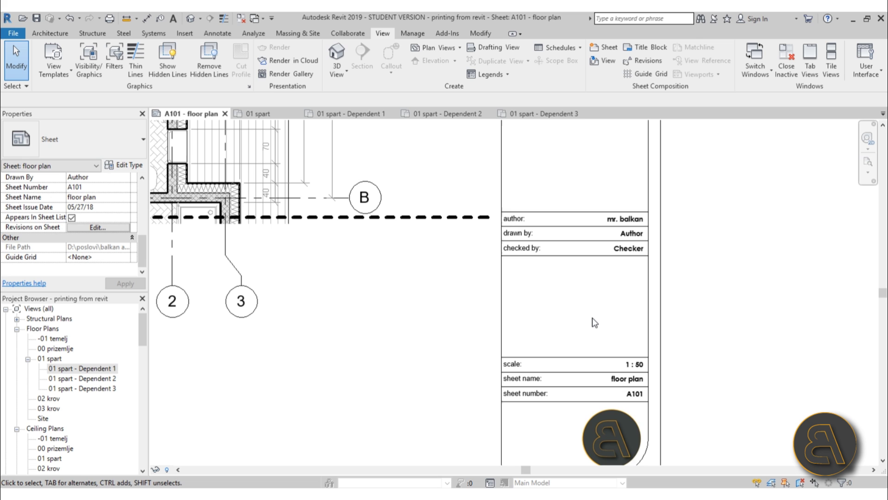
pyautogui.scroll(-5, 593, 323)
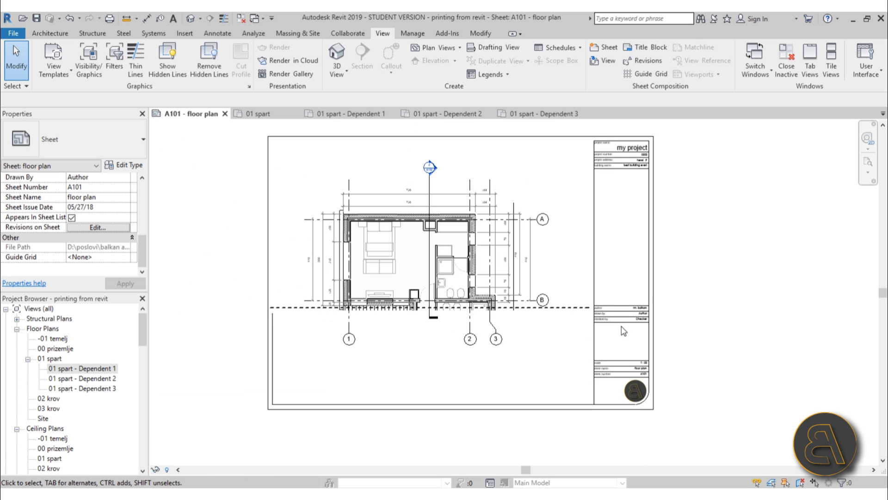
pyautogui.scroll(1, 435, 152)
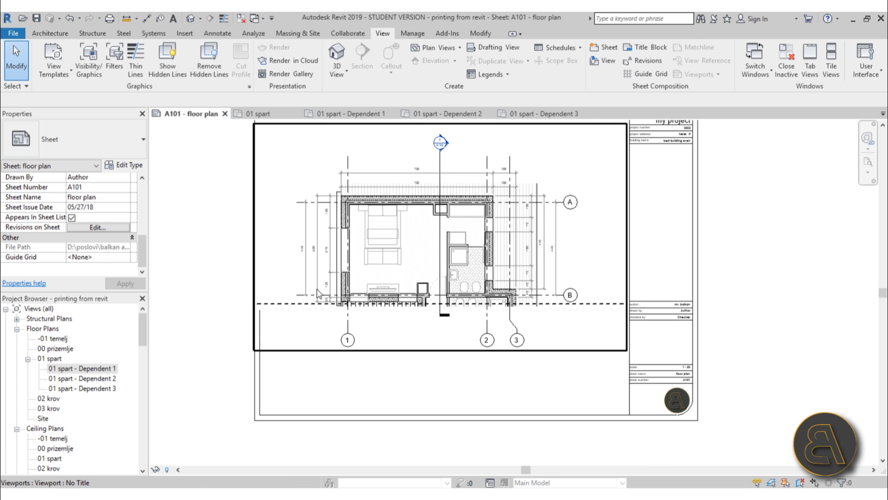
pyautogui.moveTo(450, 393); pyautogui.dragTo(405, 360, button='middle')
# Duplicate the 01 spart floor plan as an independent view without detailing.
pyautogui.rightClick(57, 360)
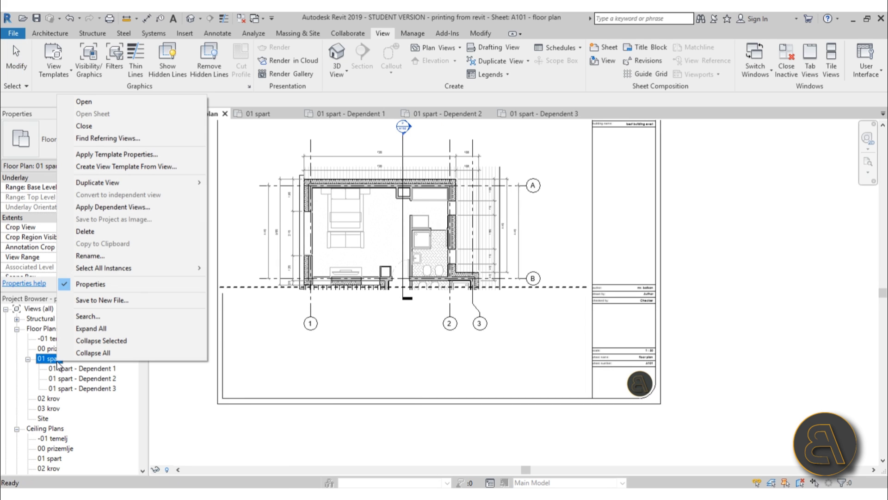
pyautogui.moveTo(129, 183)
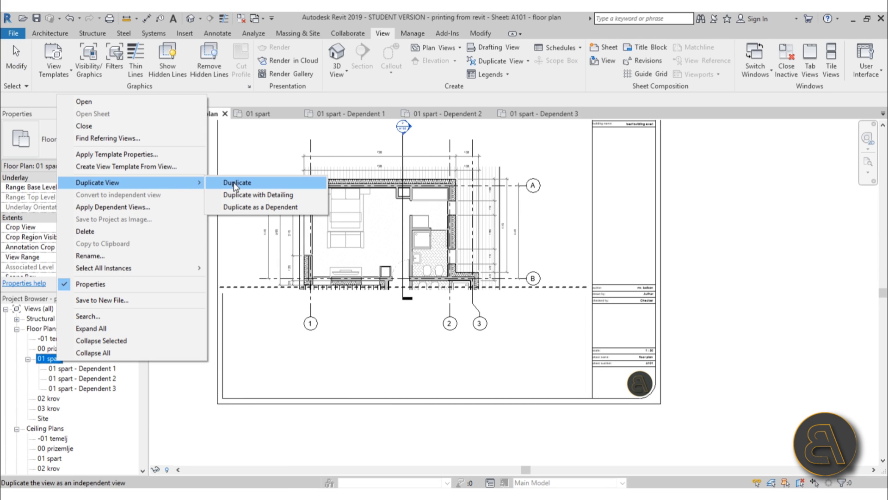
pyautogui.click(245, 186)
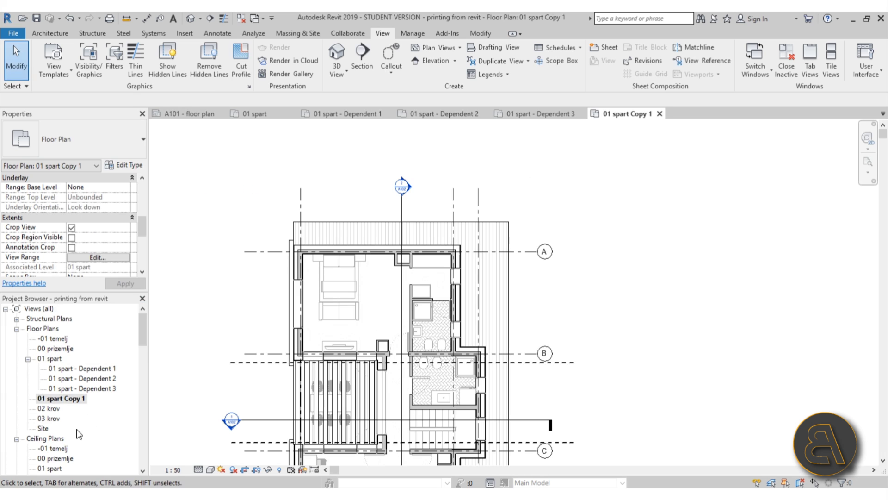
# Set the view scale of 01 spart Copy 1 to 1 : 500.
pyautogui.scroll(-2, 381, 255)
pyautogui.moveTo(382, 283); pyautogui.dragTo(392, 218, button='middle')
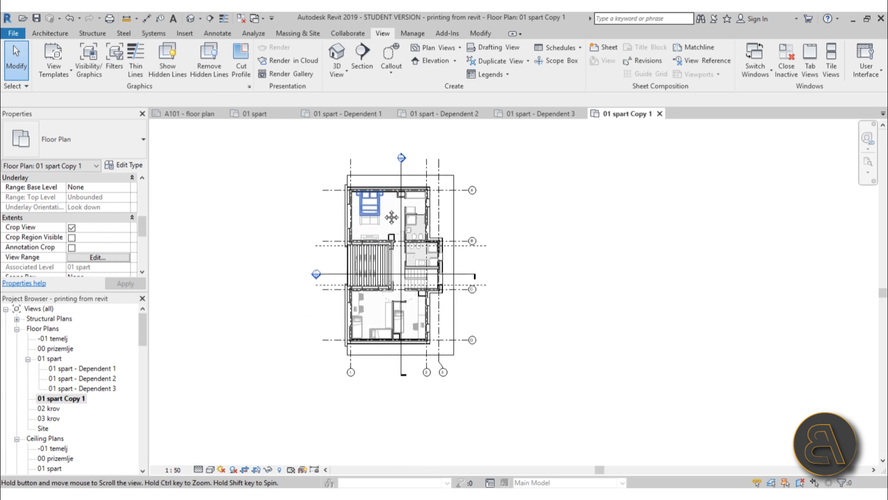
pyautogui.click(174, 470)
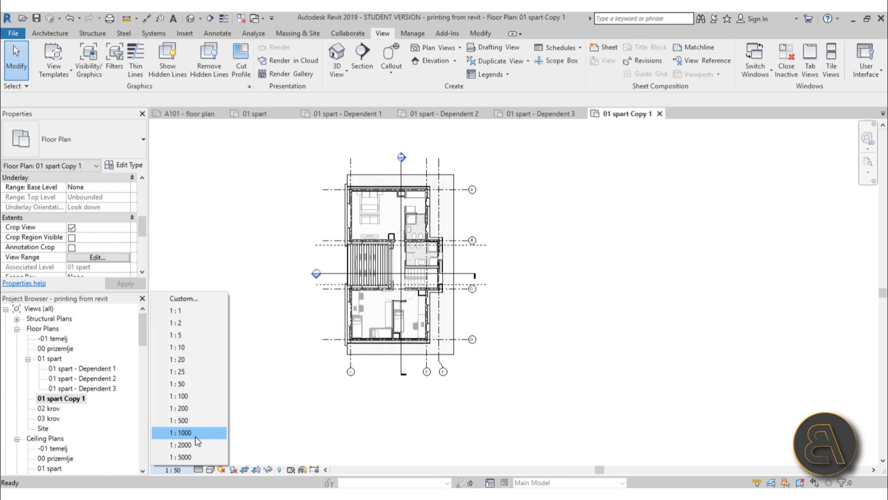
pyautogui.click(195, 421)
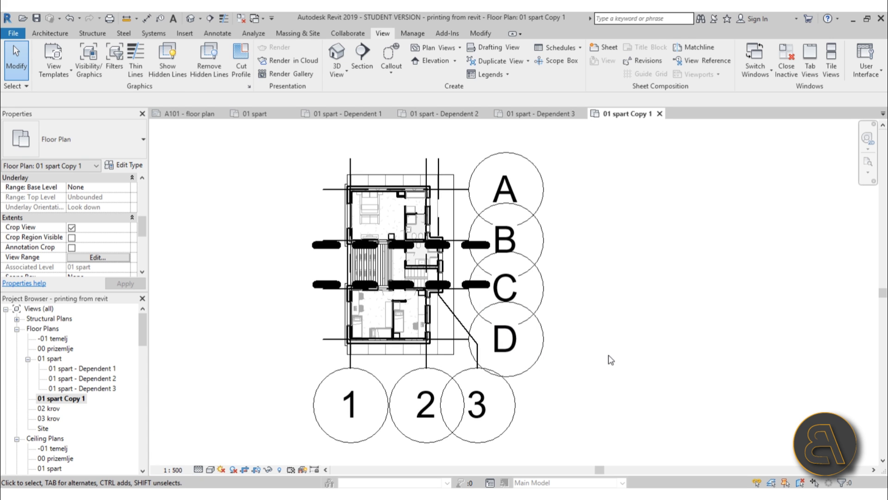
# Turn off all annotation categories in 01 spart Copy 1 through its Visibility/Graphic Overrides.
pyautogui.moveTo(624, 370); pyautogui.dragTo(611, 355, button='middle')
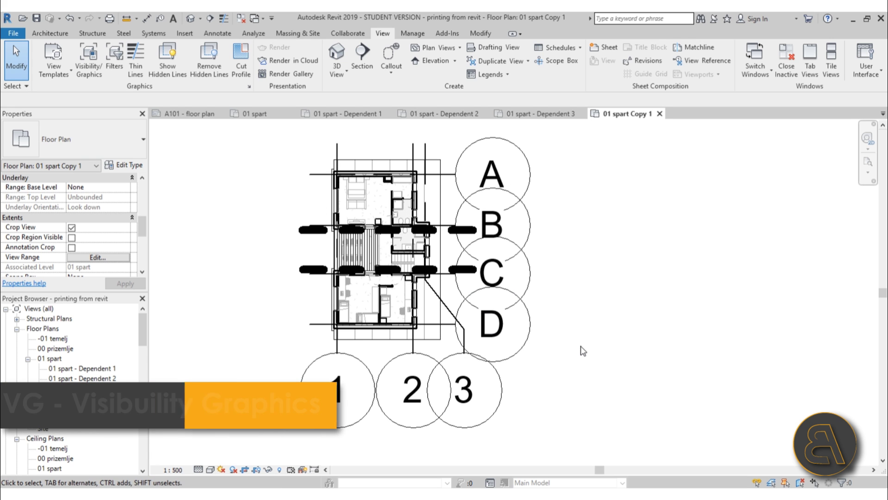
pyautogui.press('v')
pyautogui.press('g')
pyautogui.press('v')
pyautogui.press('g')
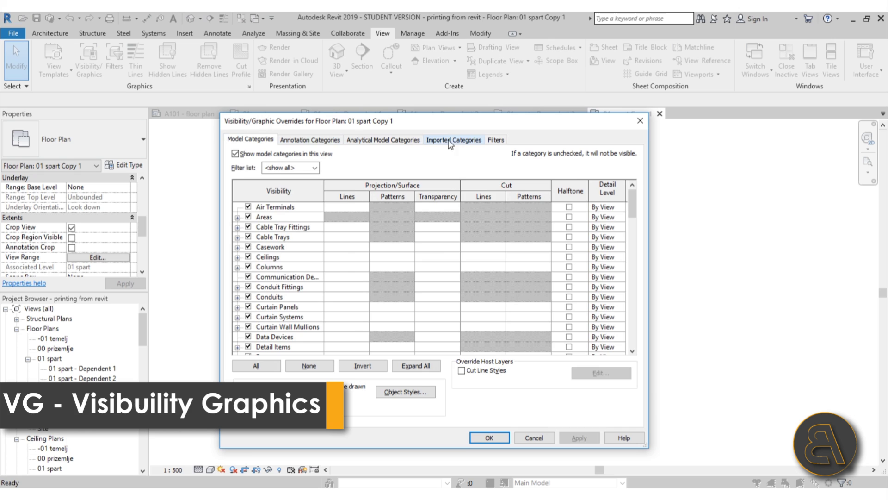
pyautogui.click(310, 140)
pyautogui.click(235, 154)
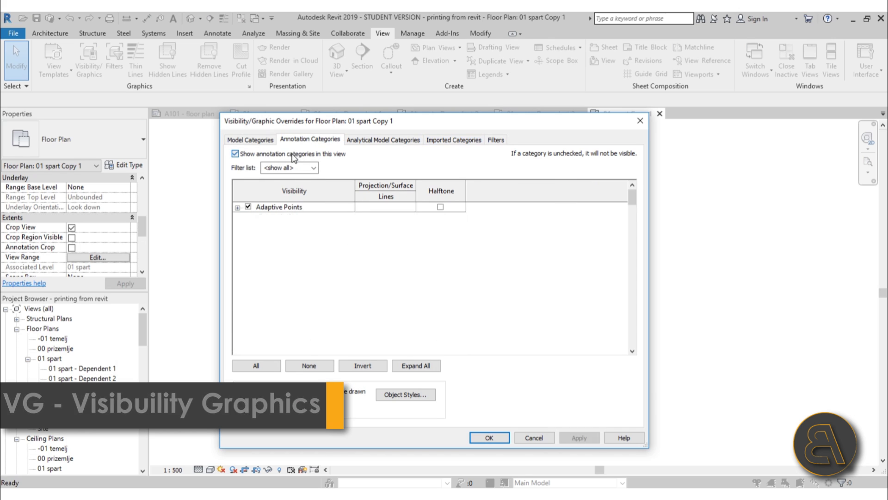
pyautogui.click(484, 437)
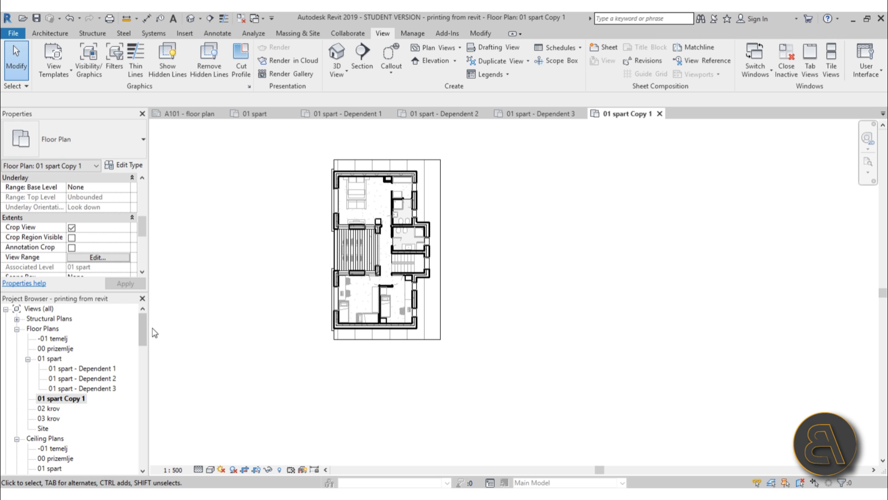
# Return to sheet A101 - floor plan and place 01 spart Copy 1 in the empty title block cell above the scale row.
pyautogui.moveTo(143, 335)
pyautogui.mouseDown()
pyautogui.moveTo(137, 392)
pyautogui.moveTo(139, 327)
pyautogui.mouseUp()
pyautogui.doubleClick(51, 359)
pyautogui.click(59, 370)
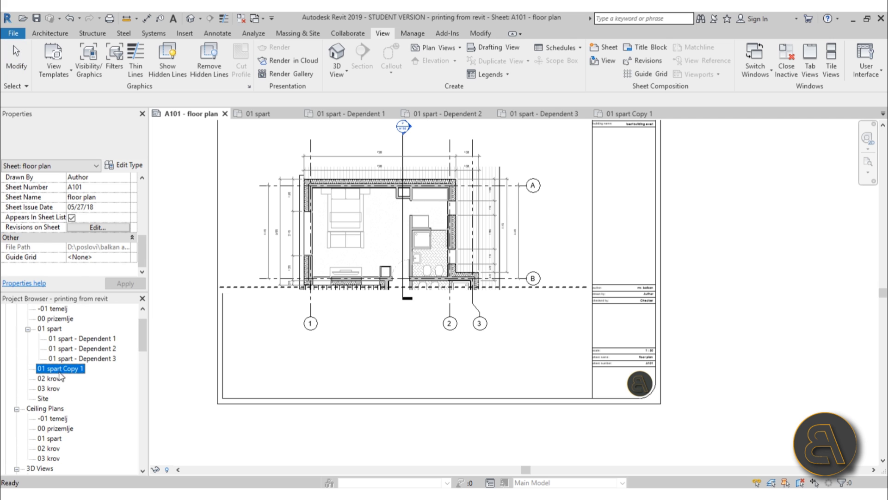
pyautogui.moveTo(60, 372); pyautogui.dragTo(670, 358)
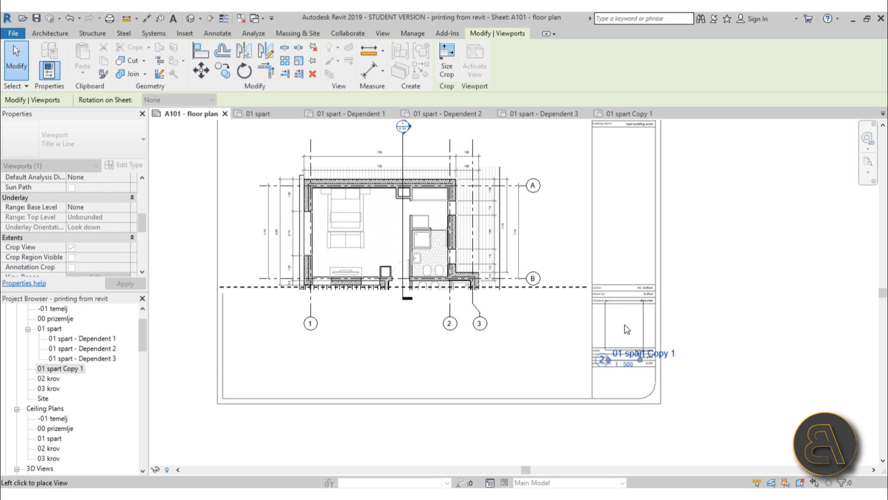
pyautogui.click(624, 326)
# Change the type of the small 01 spart Copy 1 viewport to No Title.
pyautogui.scroll(4, 666, 338)
pyautogui.click(74, 139)
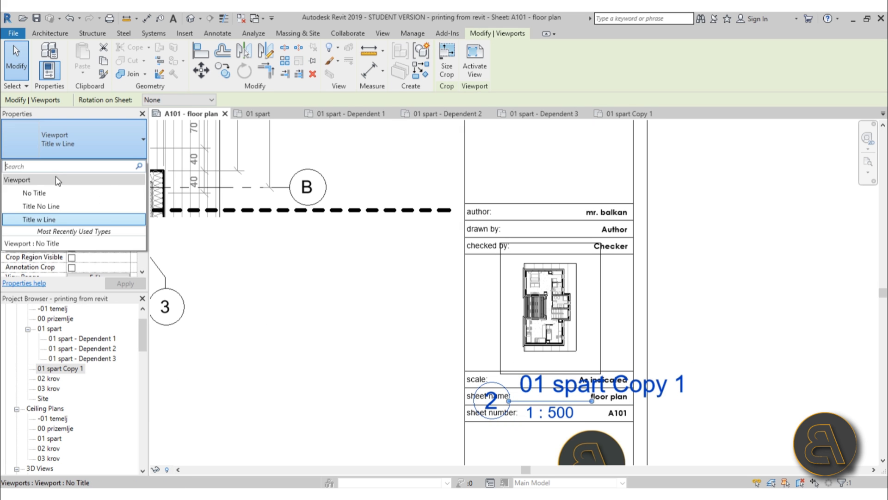
pyautogui.click(64, 194)
pyautogui.click(704, 303)
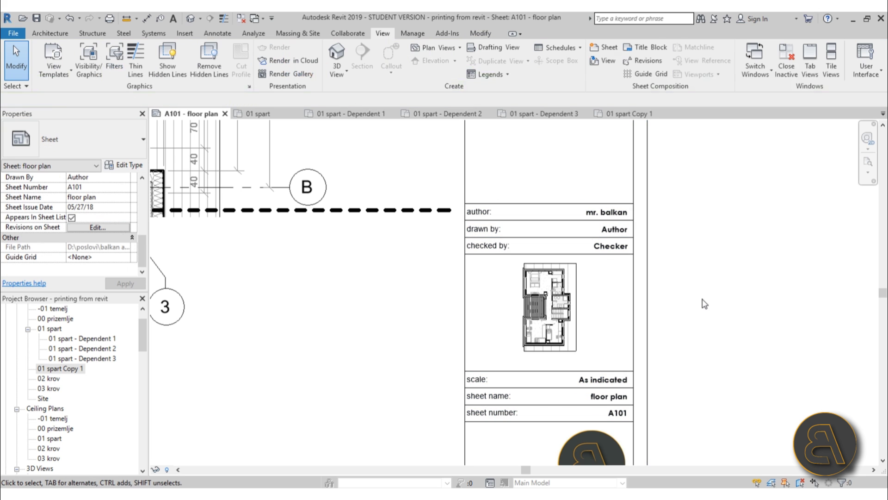
# Nudge the small plan viewport toward the left edge of its title block cell.
pyautogui.moveTo(723, 340); pyautogui.dragTo(678, 274, button='middle')
pyautogui.scroll(1, 532, 270)
pyautogui.click(528, 269)
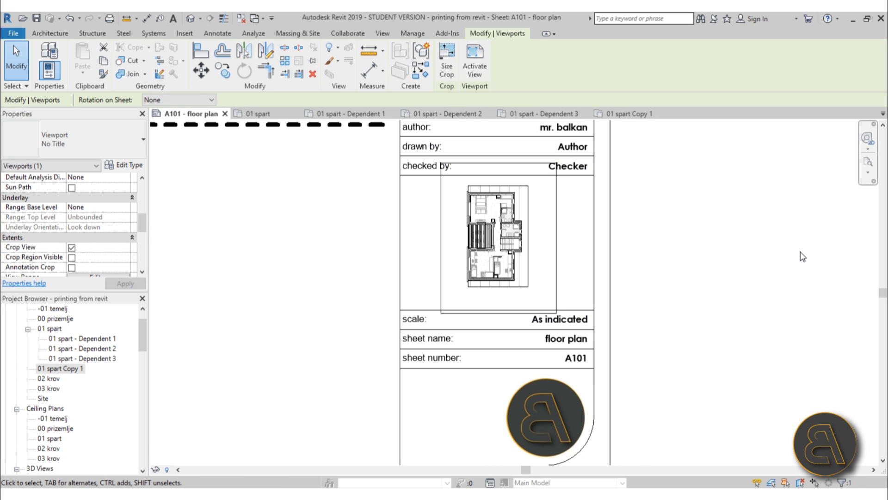
pyautogui.press('Left')
pyautogui.press('Left')
pyautogui.press('Left')
pyautogui.press('Left')
pyautogui.press('Left')
pyautogui.press('Left')
pyautogui.press('Left')
pyautogui.press('Left')
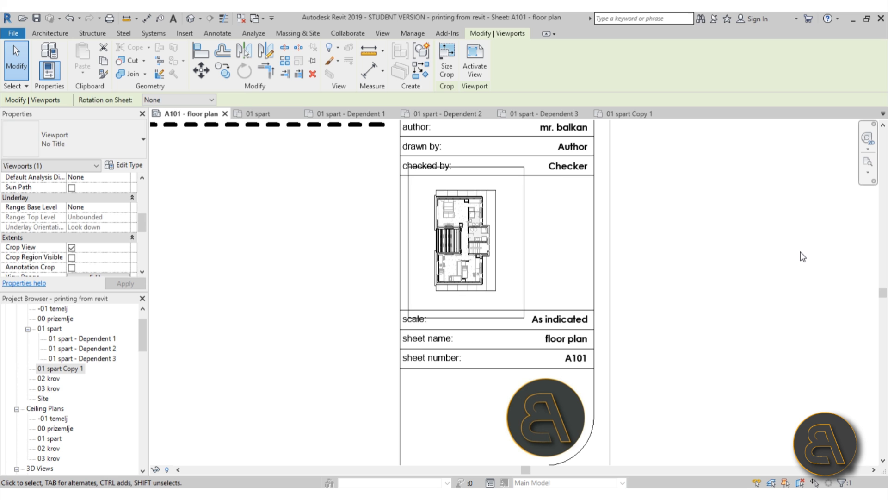
pyautogui.press('Left')
pyautogui.press('Left')
pyautogui.press('Left')
pyautogui.click(802, 256)
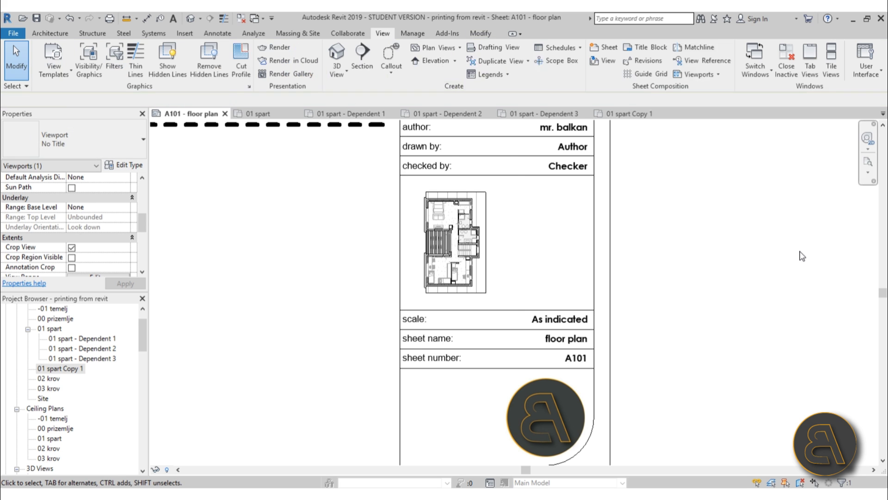
pyautogui.scroll(-4, 398, 301)
pyautogui.moveTo(406, 302); pyautogui.dragTo(516, 377, button='middle')
pyautogui.scroll(-2, 515, 376)
pyautogui.scroll(8, 536, 355)
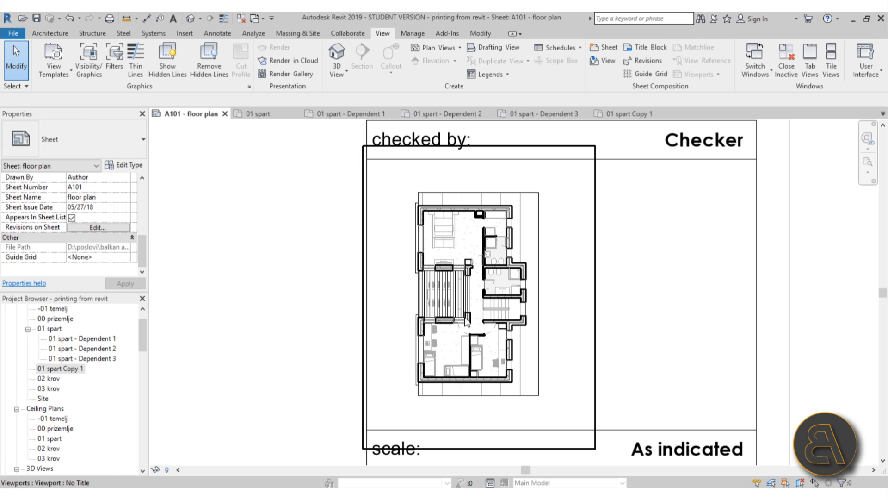
# Trace the building's outer wall outline over the small plan in the title block as a closed chain of Thin Lines detail lines.
pyautogui.click(216, 33)
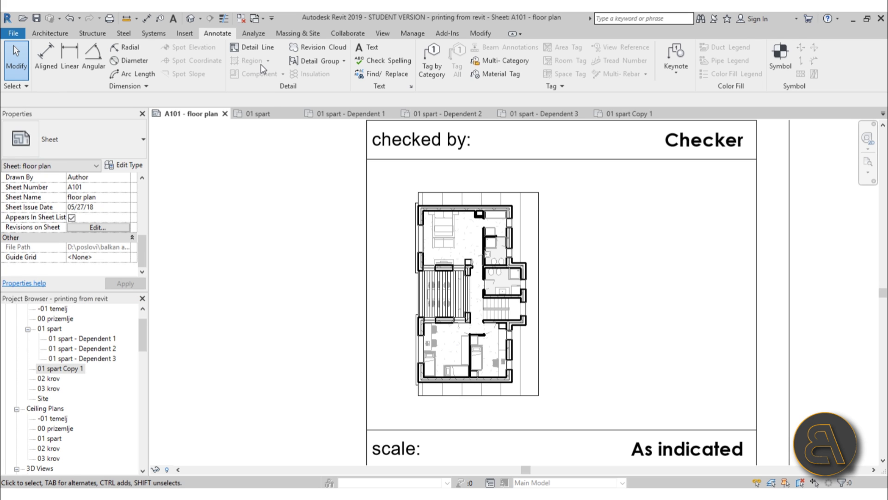
pyautogui.scroll(-5, 609, 311)
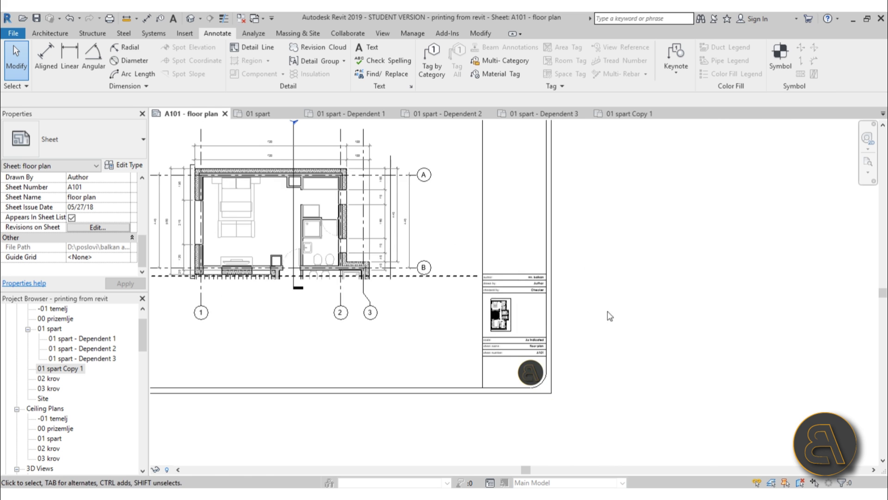
pyautogui.moveTo(609, 311); pyautogui.dragTo(734, 369, button='middle')
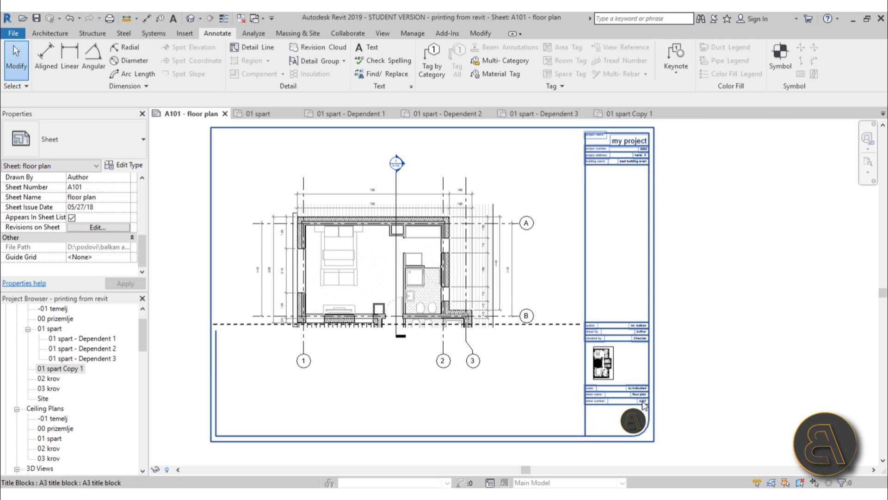
pyautogui.scroll(5, 656, 373)
pyautogui.moveTo(602, 400); pyautogui.dragTo(584, 384, button='middle')
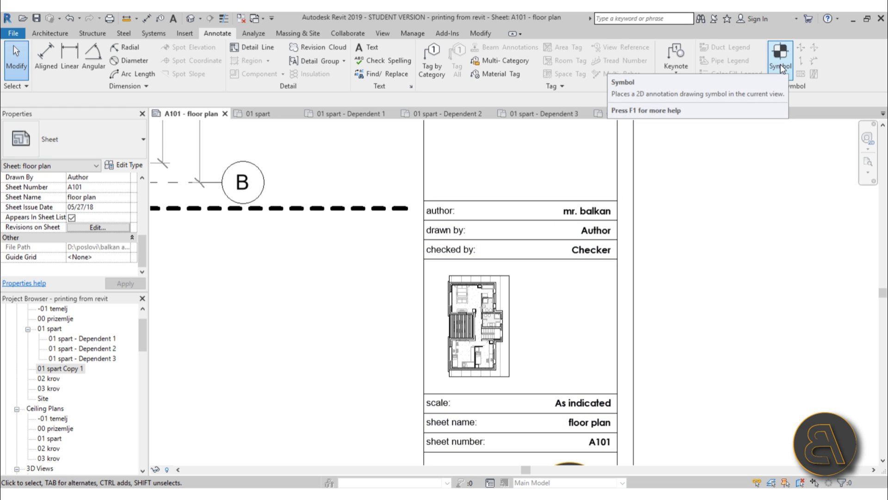
pyautogui.scroll(5, 487, 360)
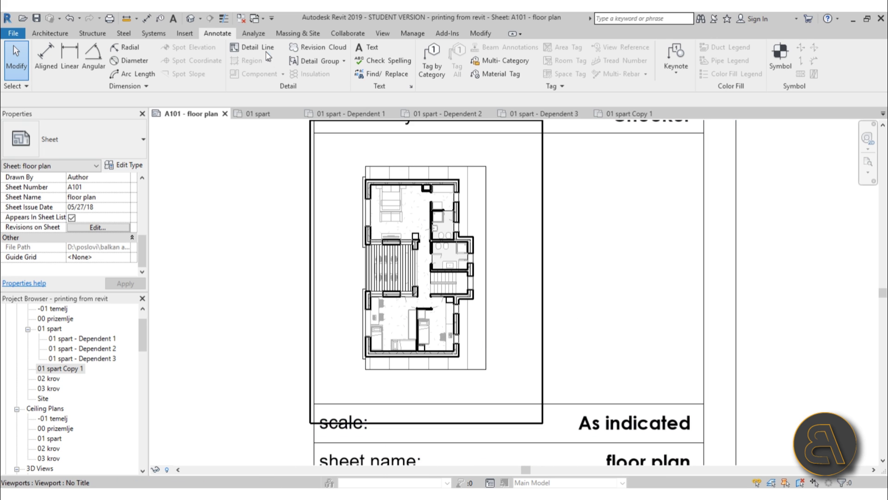
pyautogui.click(252, 48)
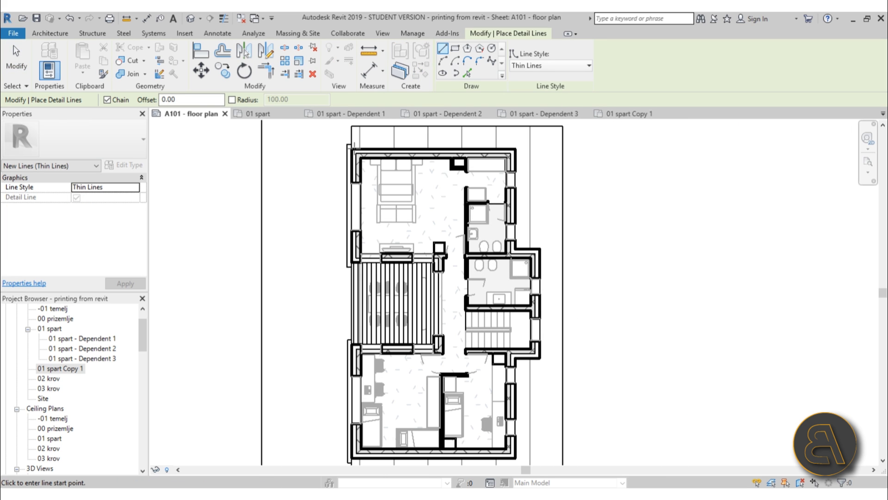
pyautogui.click(352, 148)
pyautogui.click(517, 148)
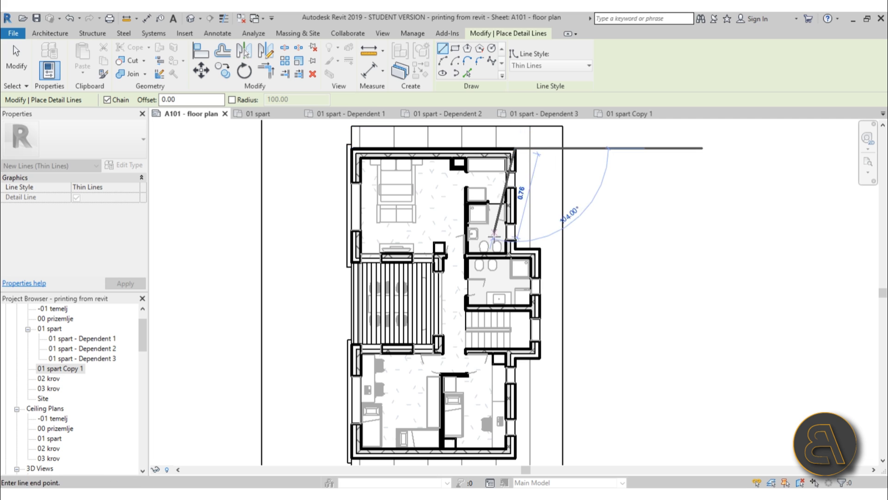
pyautogui.click(515, 250)
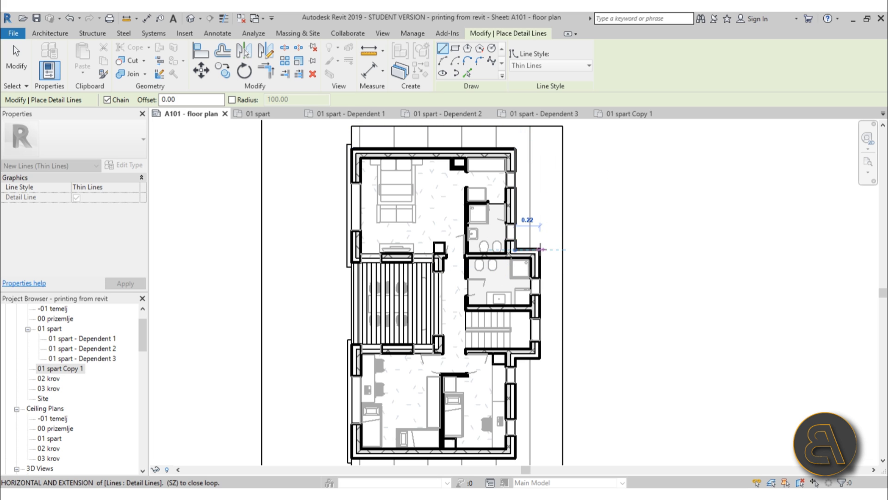
pyautogui.click(540, 250)
pyautogui.click(540, 359)
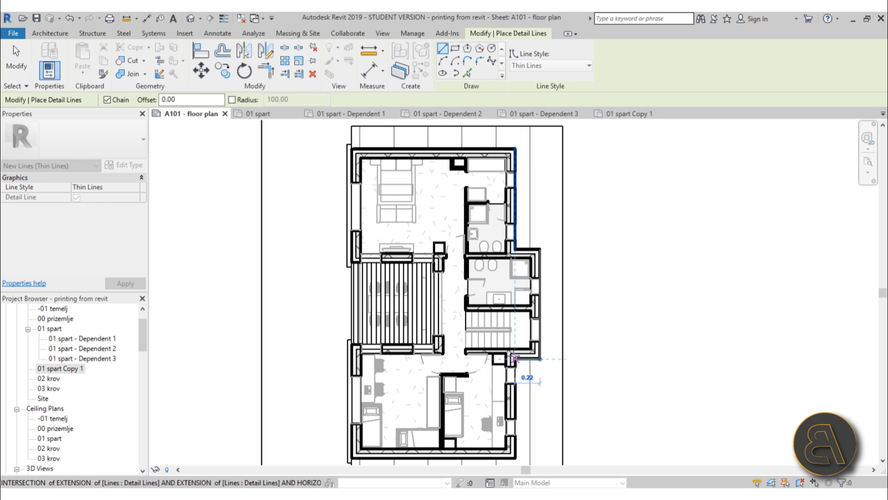
pyautogui.click(515, 359)
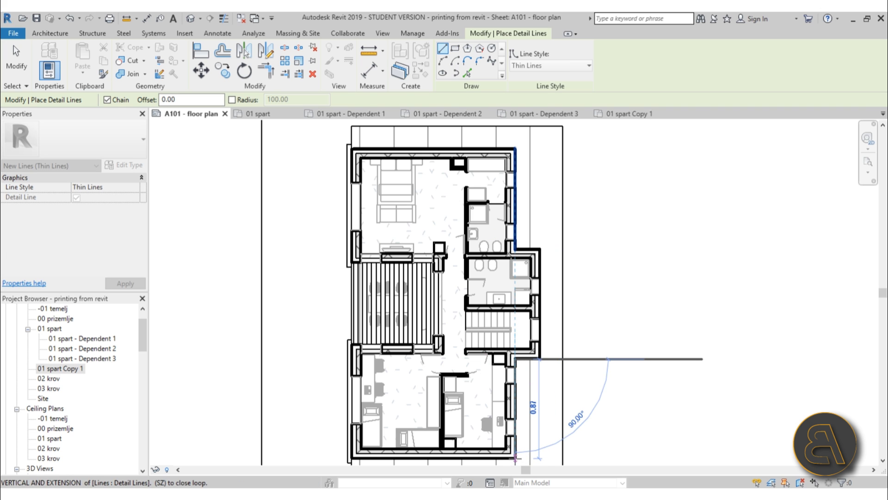
pyautogui.click(515, 458)
pyautogui.click(354, 458)
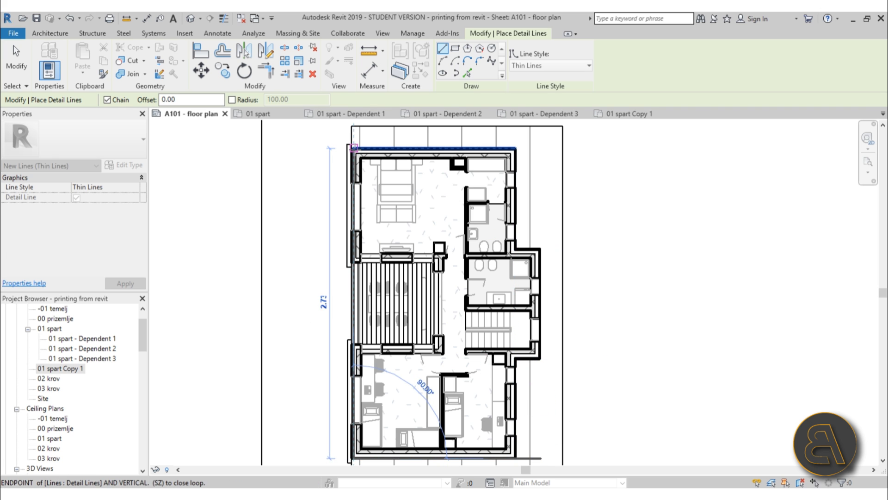
pyautogui.click(353, 148)
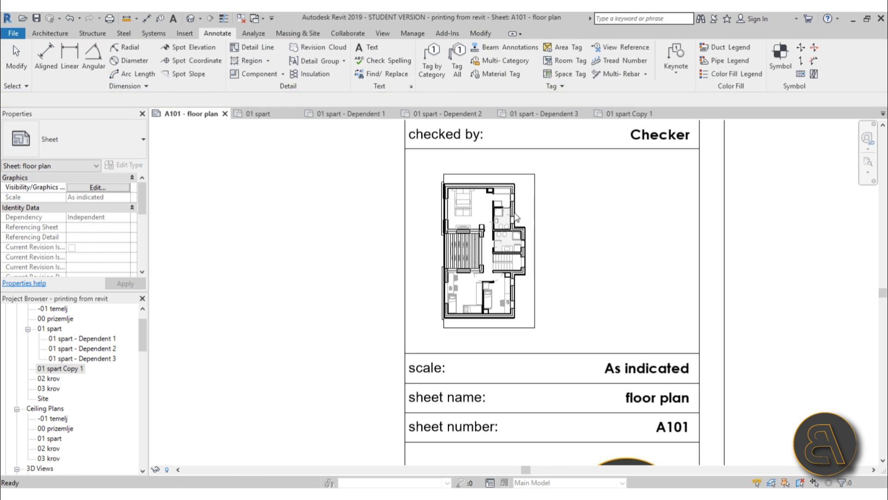
# Delete the small plan viewport from the title block cell, then delete the 01 spart Copy 1 view from the project.
pyautogui.click(534, 183)
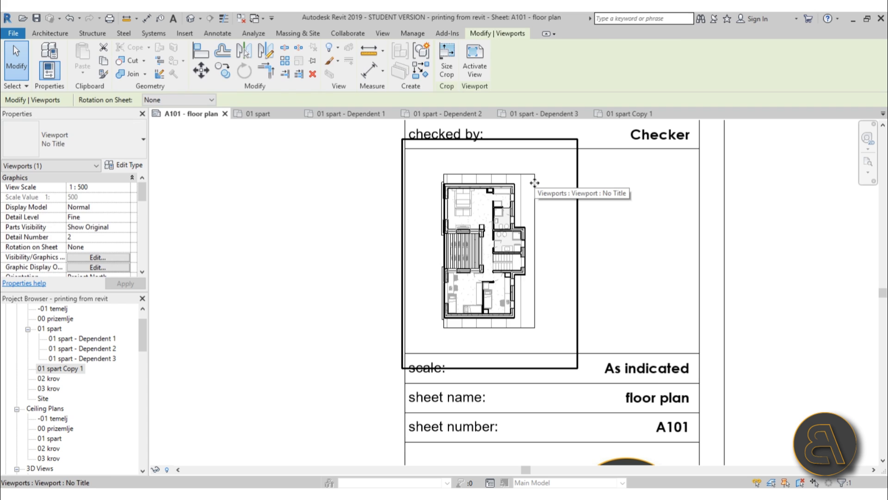
pyautogui.press('Delete')
pyautogui.rightClick(55, 368)
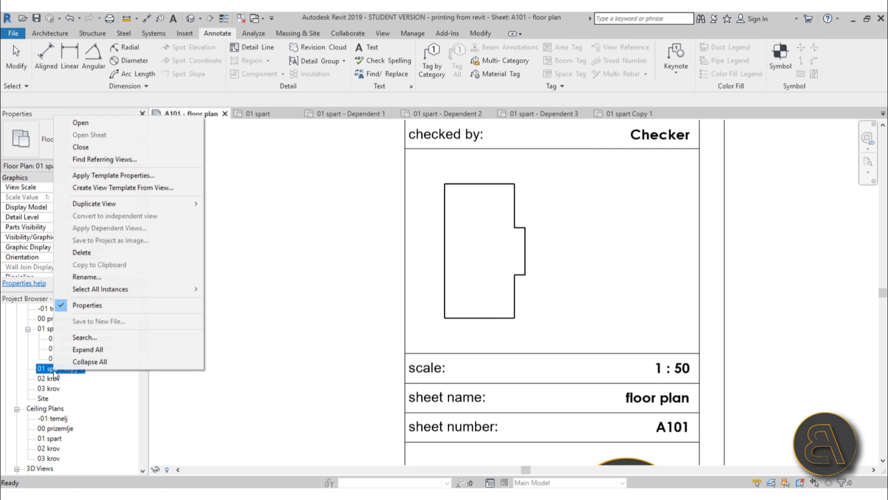
pyautogui.click(82, 252)
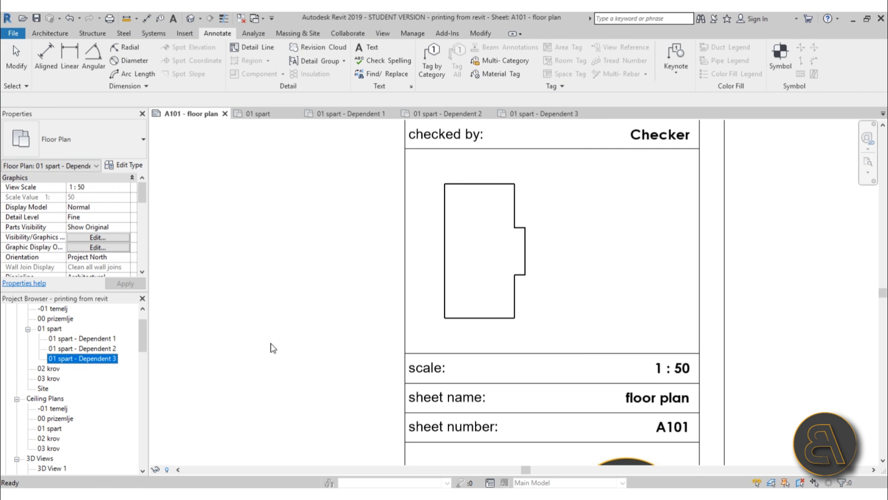
pyautogui.click(587, 307)
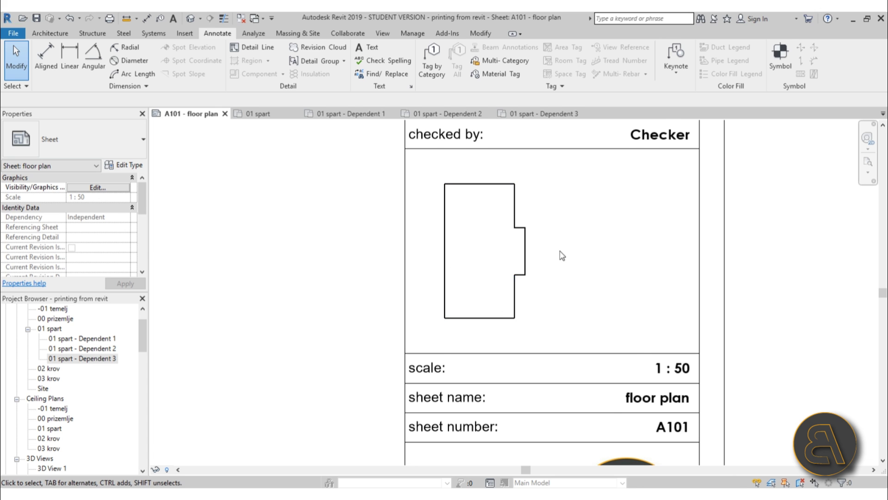
# Create a new family from the Metric Generic Annotation template in the Annotations template folder.
pyautogui.scroll(-4, 565, 287)
pyautogui.scroll(-3, 555, 322)
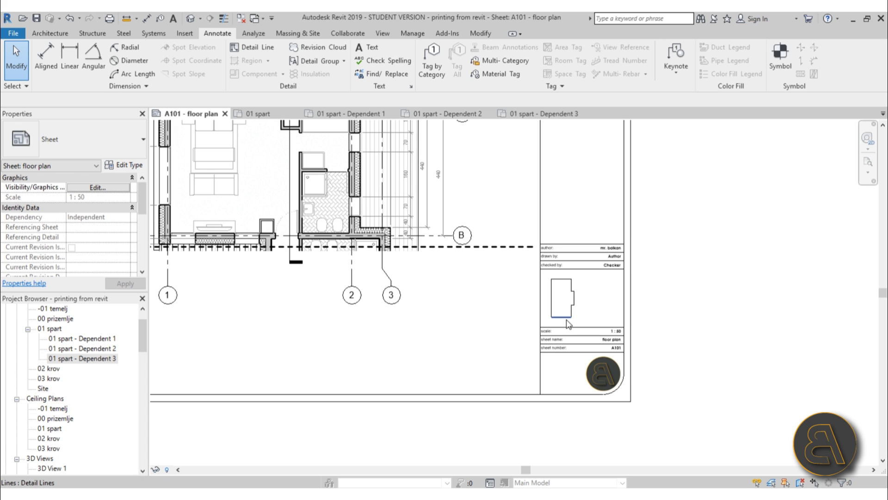
pyautogui.scroll(2, 569, 323)
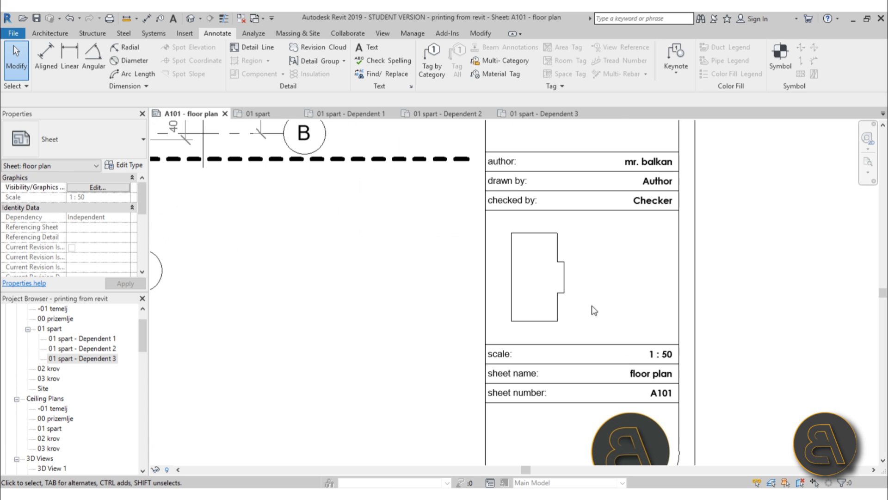
pyautogui.click(20, 34)
pyautogui.moveTo(51, 82)
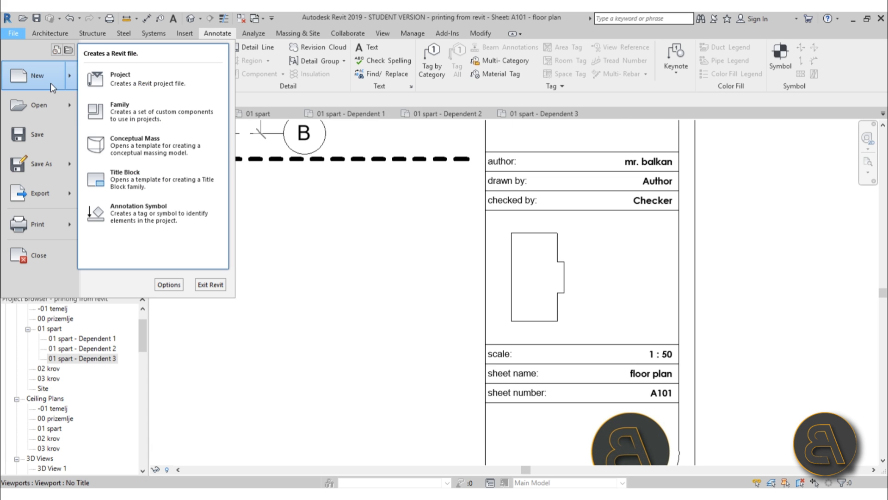
pyautogui.click(178, 110)
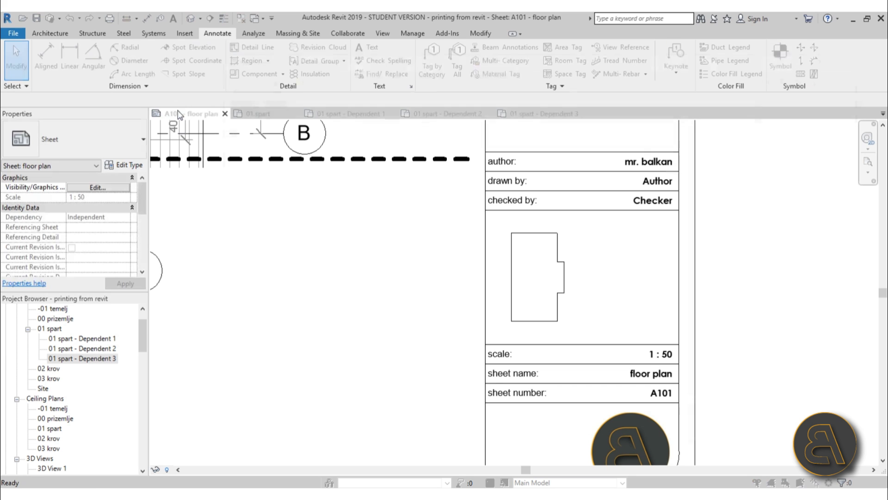
pyautogui.moveTo(418, 62); pyautogui.dragTo(352, 52)
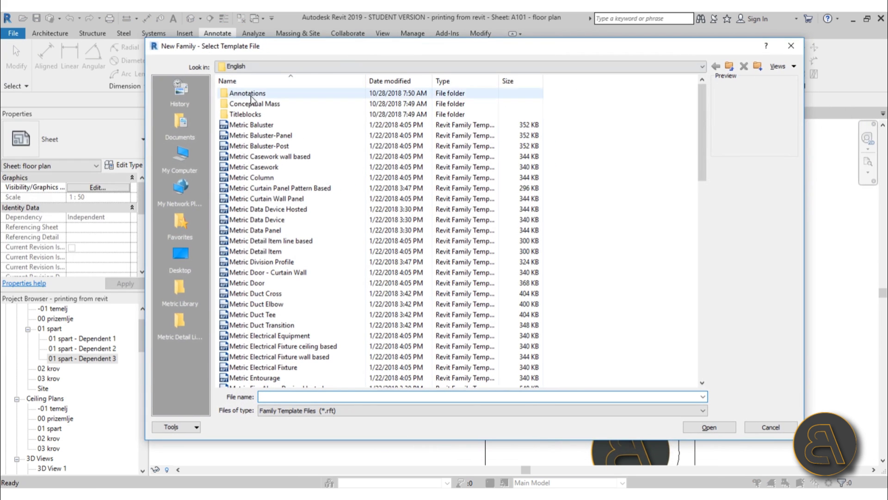
pyautogui.doubleClick(248, 93)
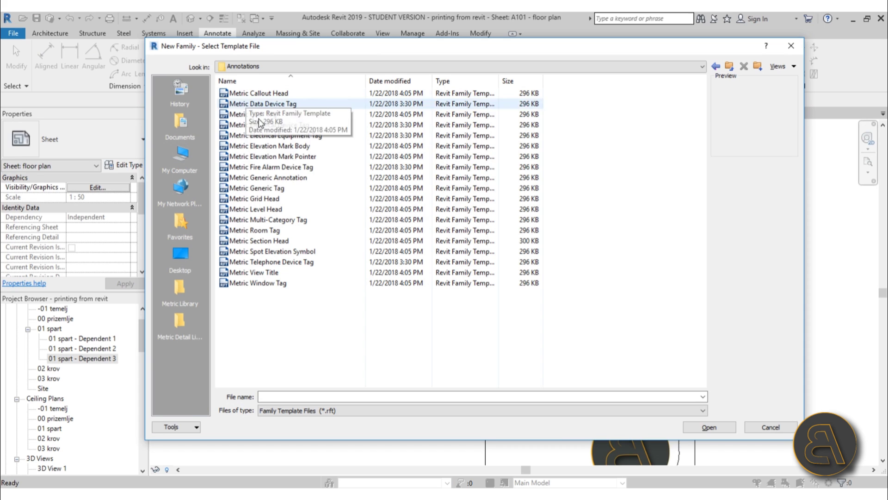
pyautogui.click(245, 178)
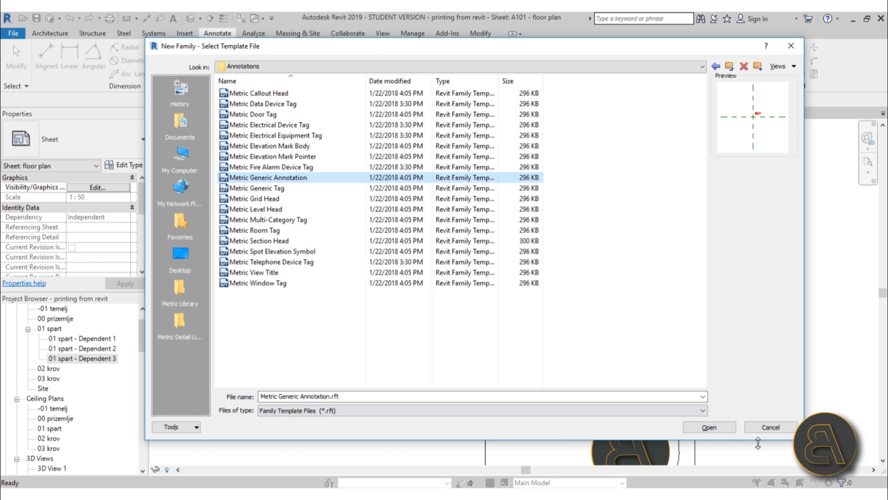
pyautogui.click(707, 427)
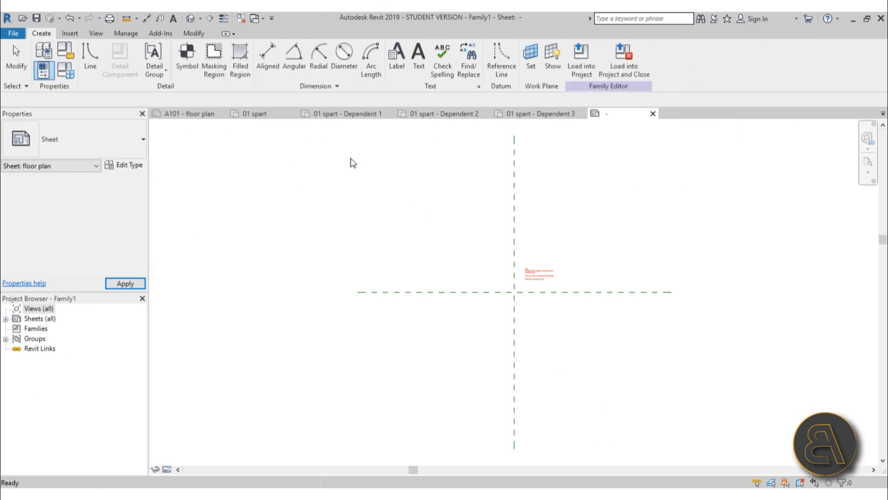
# Delete the instruction note from the new annotation family.
pyautogui.scroll(5, 574, 277)
pyautogui.click(485, 306)
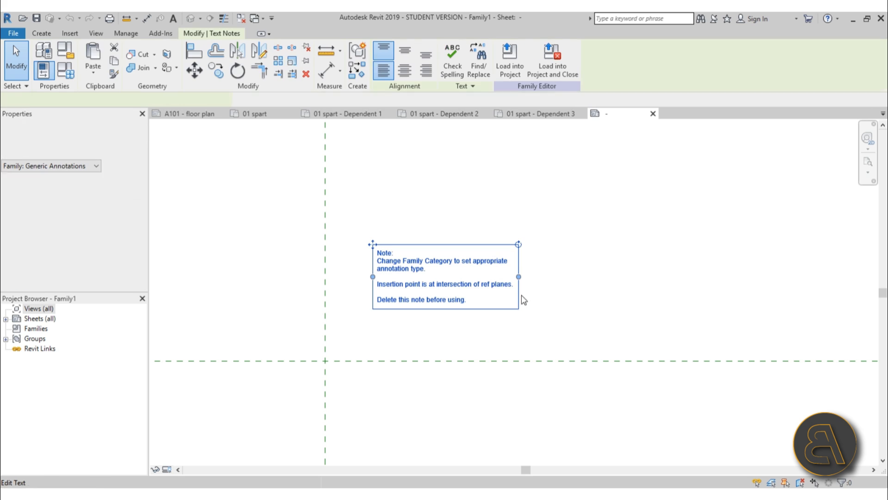
pyautogui.press('Delete')
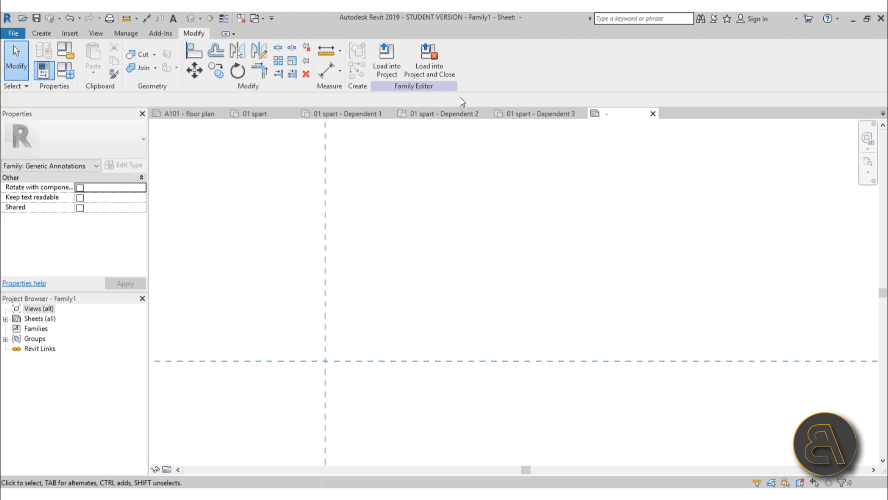
# Return to sheet A101 - floor plan and copy the whole chain of outline detail lines in the title block cell.
pyautogui.click(458, 114)
pyautogui.click(539, 114)
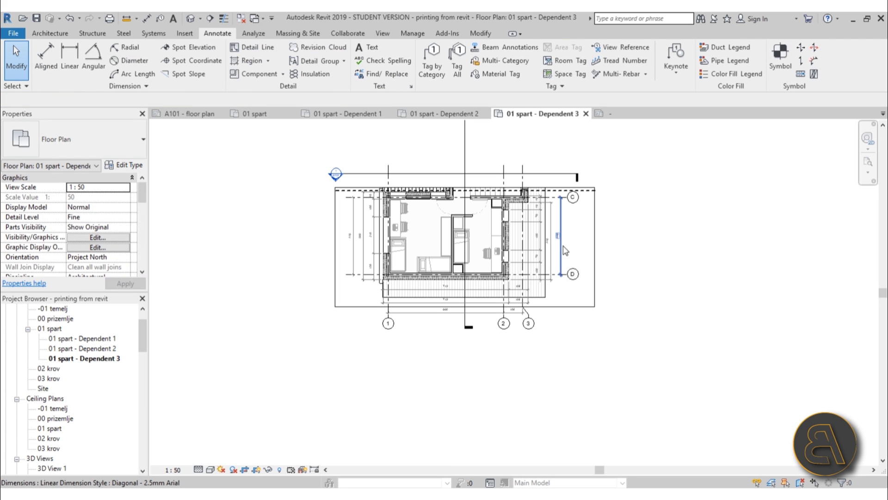
pyautogui.click(255, 114)
pyautogui.click(190, 113)
pyautogui.moveTo(497, 240); pyautogui.dragTo(551, 269, button='middle')
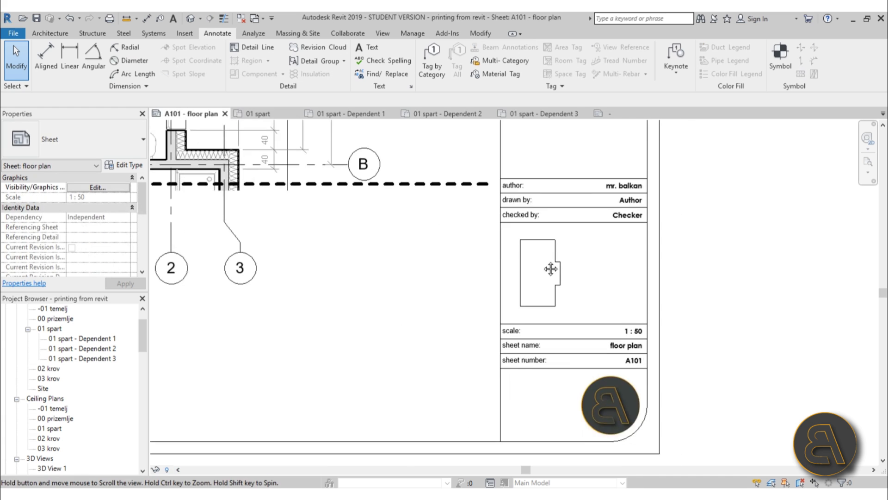
pyautogui.scroll(3, 550, 268)
pyautogui.press('Tab')
pyautogui.click(479, 214)
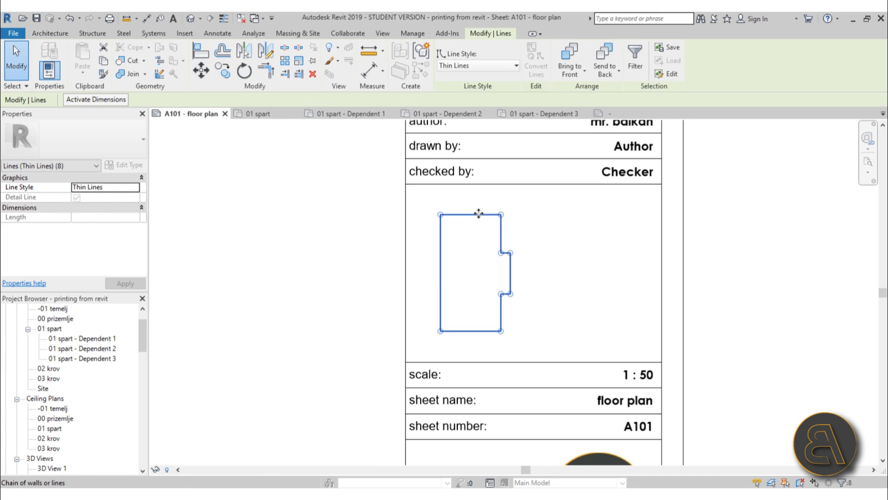
pyautogui.press('Escape')
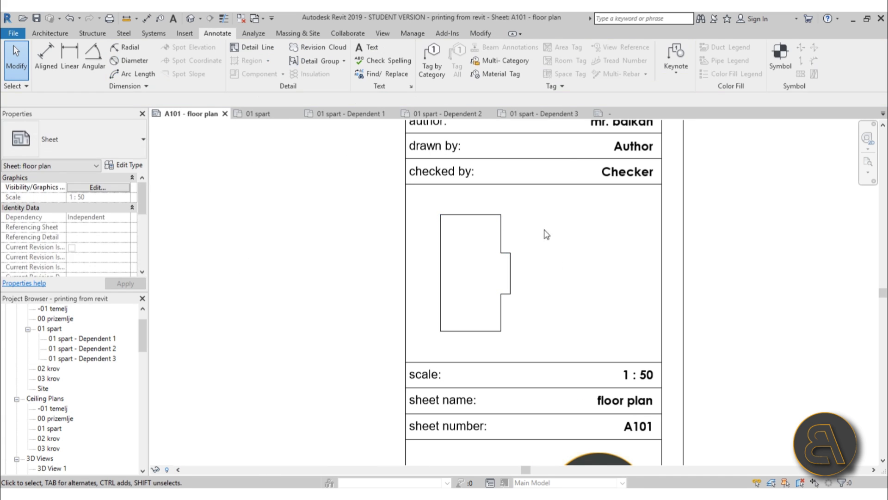
# Paste the building outline into the annotation family, roughly centred on the intersection of the reference planes, and finish the paste.
pyautogui.click(630, 112)
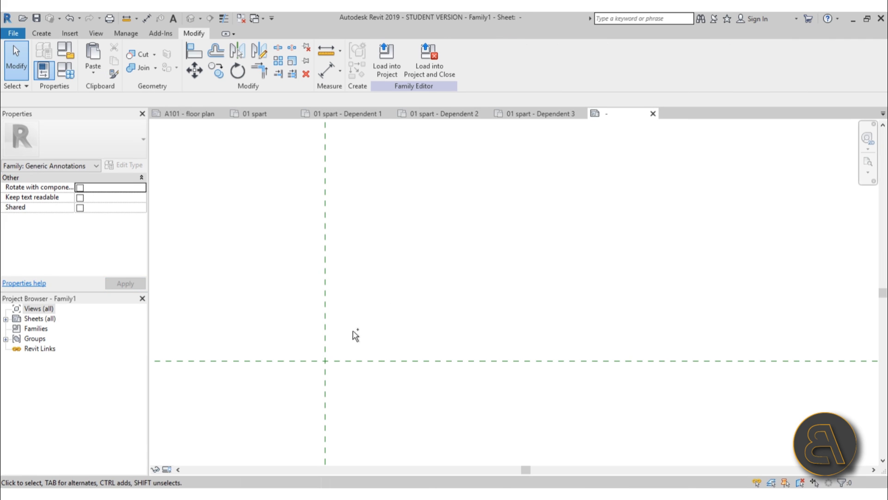
pyautogui.hotkey('ctrl', 'v')
pyautogui.click(310, 397)
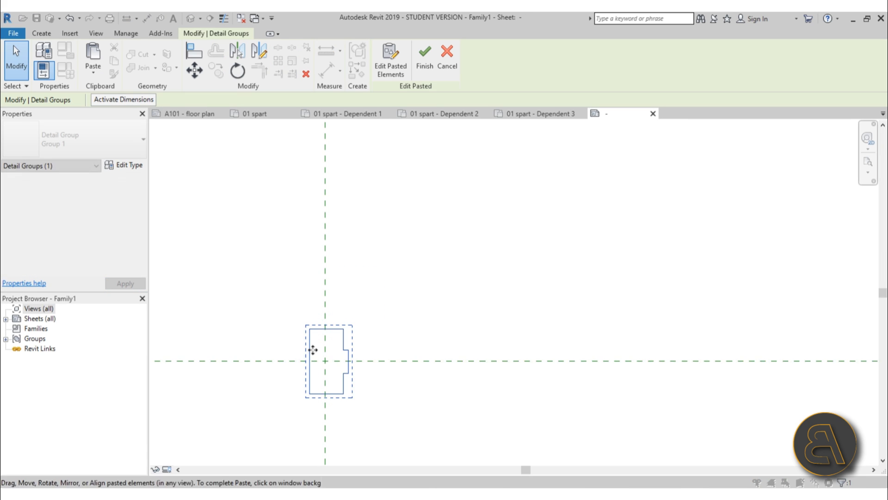
pyautogui.scroll(3, 308, 347)
pyautogui.moveTo(467, 318); pyautogui.dragTo(531, 184, button='middle')
pyautogui.press('Left')
pyautogui.press('Down')
pyautogui.press('Down')
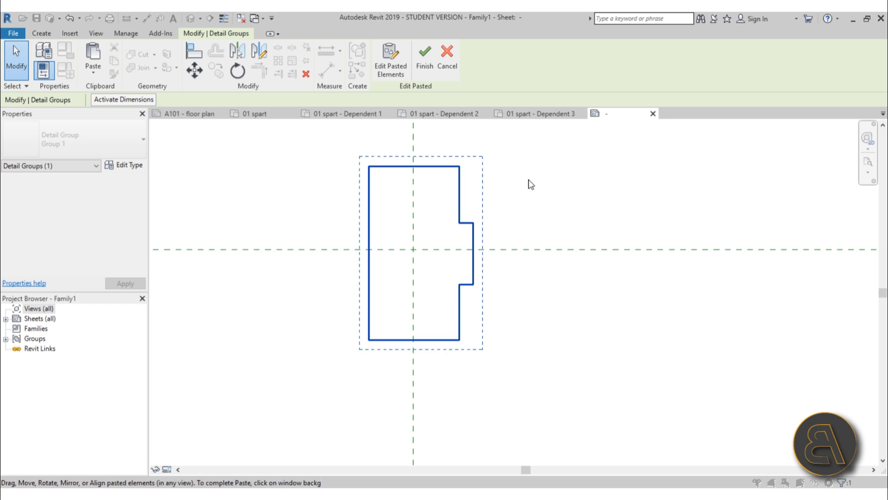
pyautogui.press('Up')
pyautogui.press('Up')
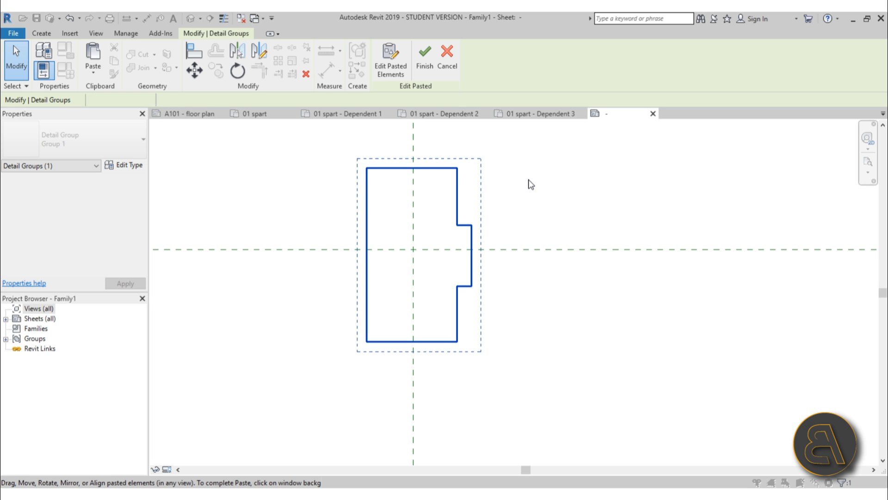
pyautogui.click(530, 185)
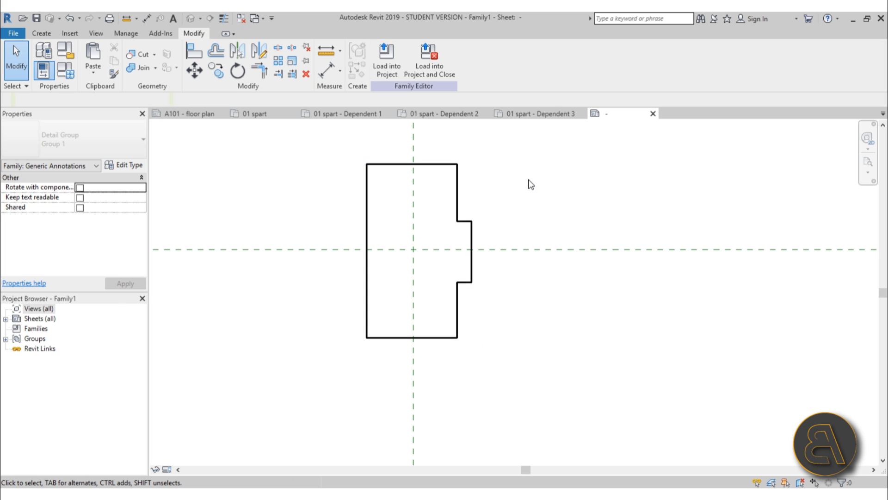
# Switch on thin line display and cover the upper rectangular third of the outline with a solid black Filled region 1.
pyautogui.click(223, 18)
pyautogui.scroll(2, 396, 222)
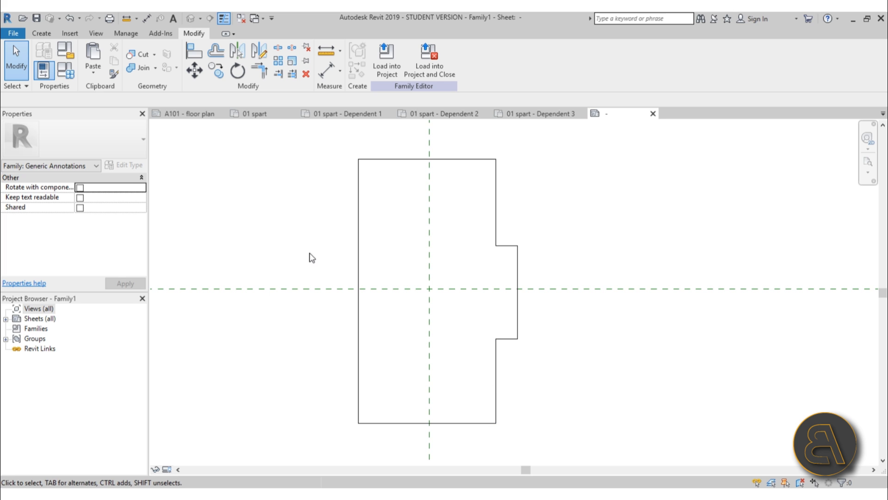
pyautogui.click(42, 33)
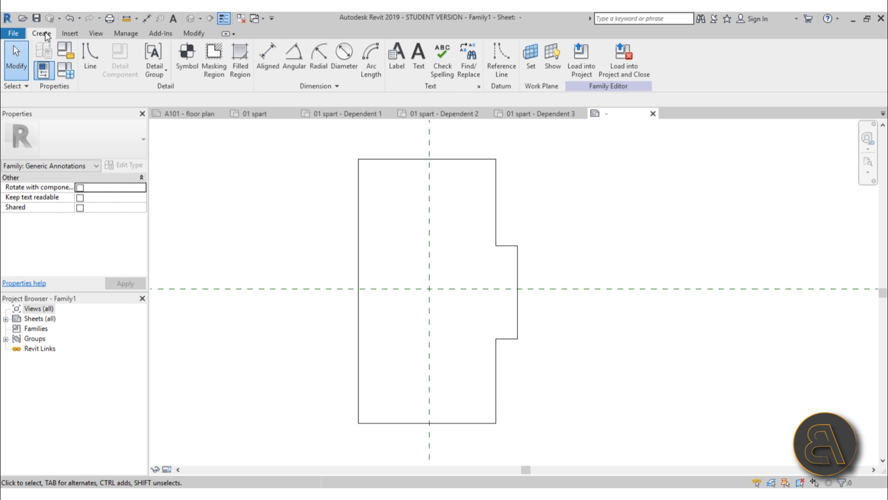
pyautogui.click(240, 60)
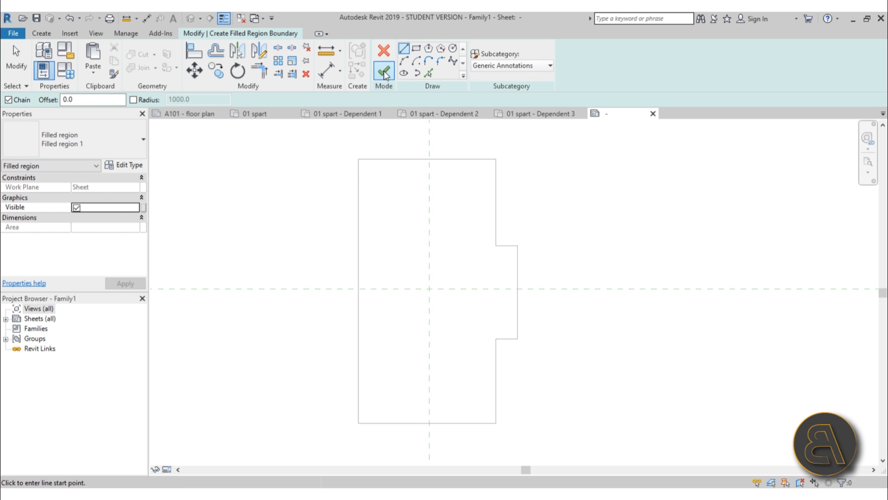
pyautogui.click(416, 50)
pyautogui.click(496, 247)
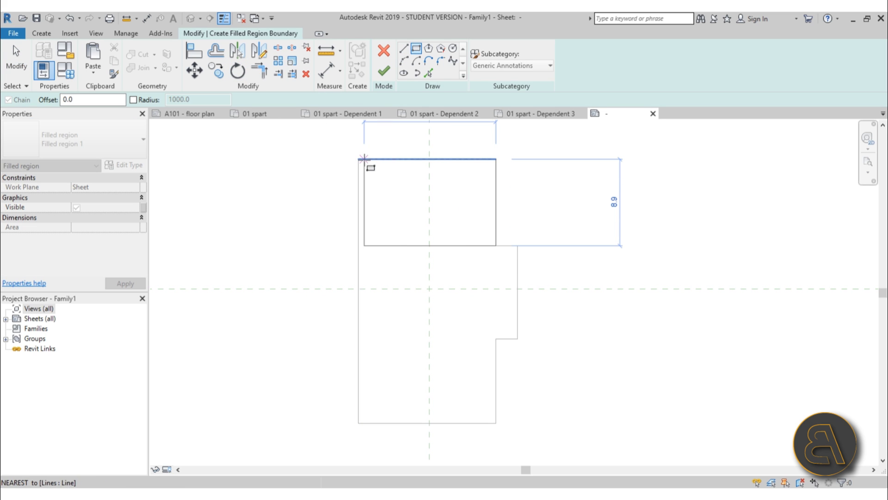
pyautogui.click(358, 159)
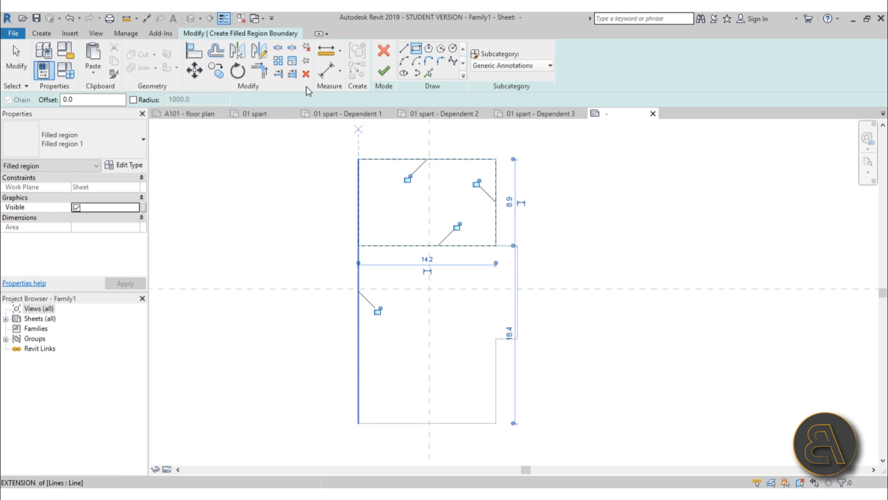
pyautogui.click(132, 165)
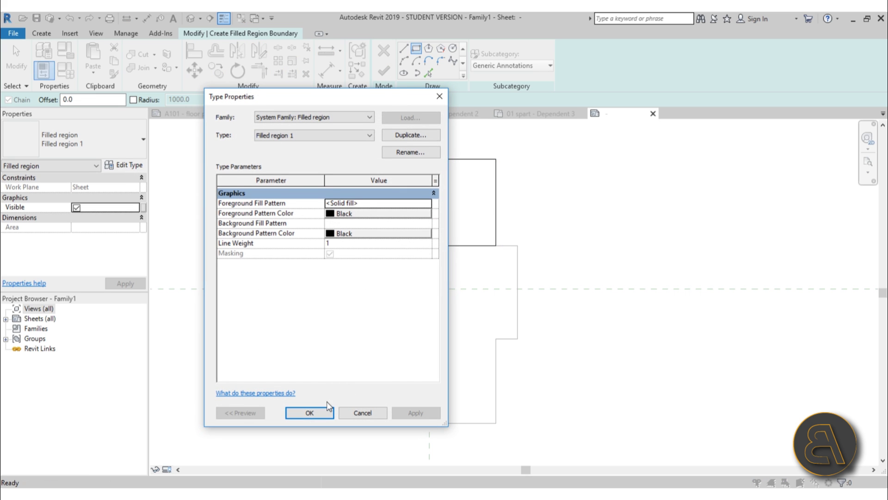
pyautogui.click(316, 412)
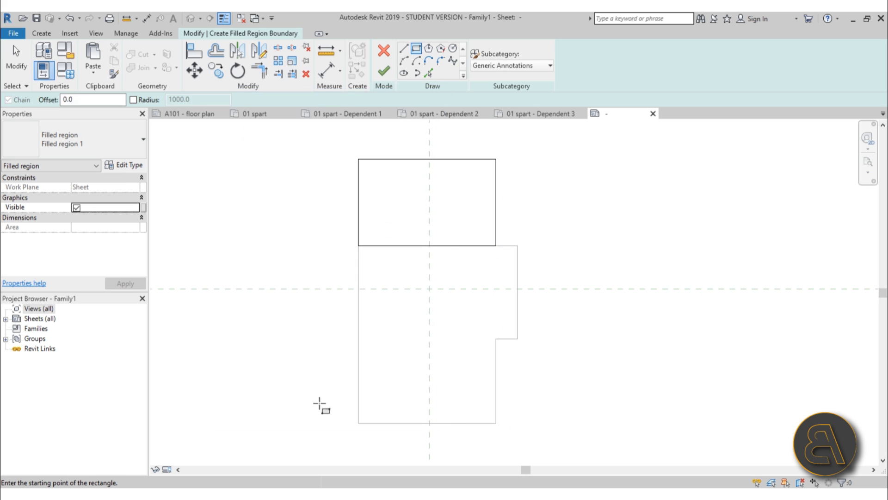
pyautogui.click(384, 71)
pyautogui.click(277, 243)
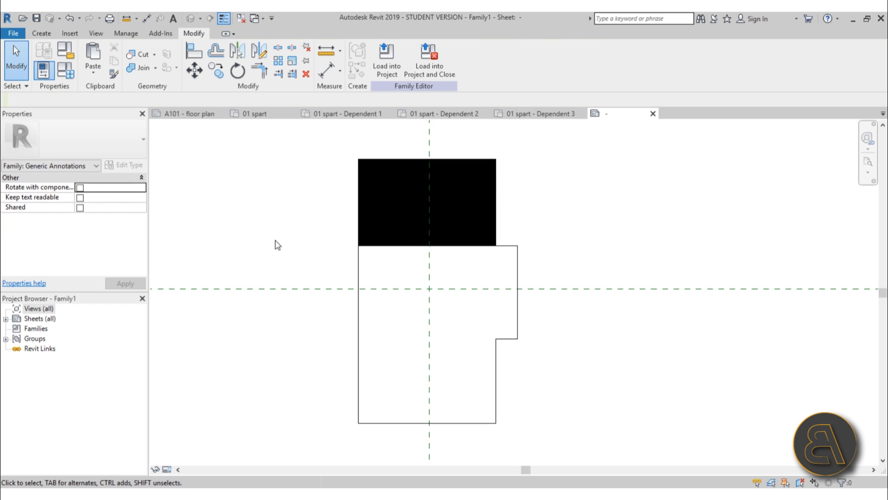
# Add a separate rectangular filled region over the wider middle part of the outline, including its projection.
pyautogui.click(399, 245)
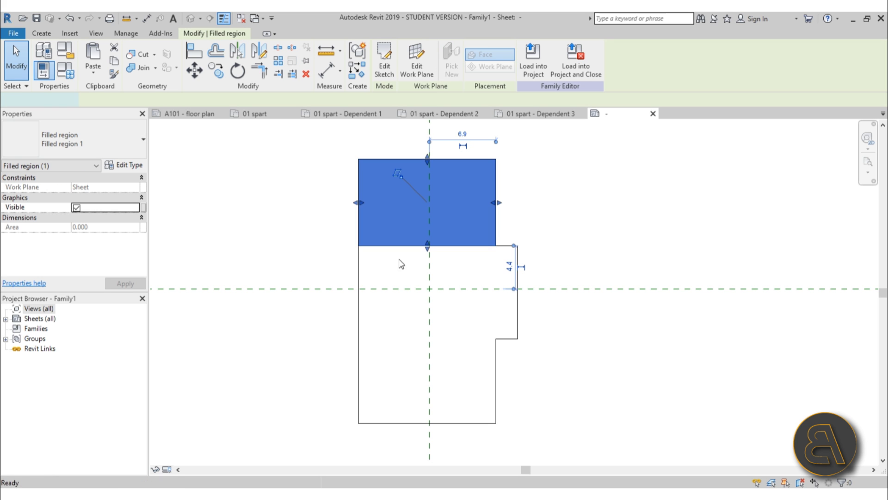
pyautogui.click(384, 60)
pyautogui.click(416, 49)
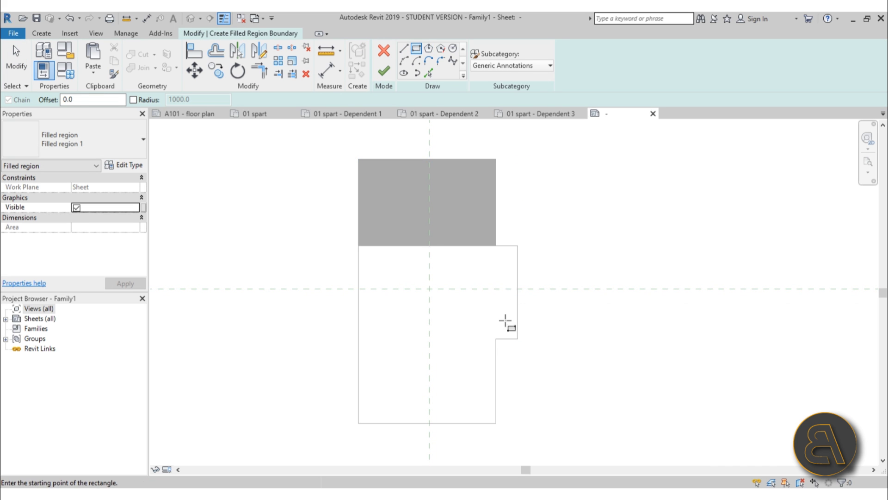
pyautogui.click(517, 339)
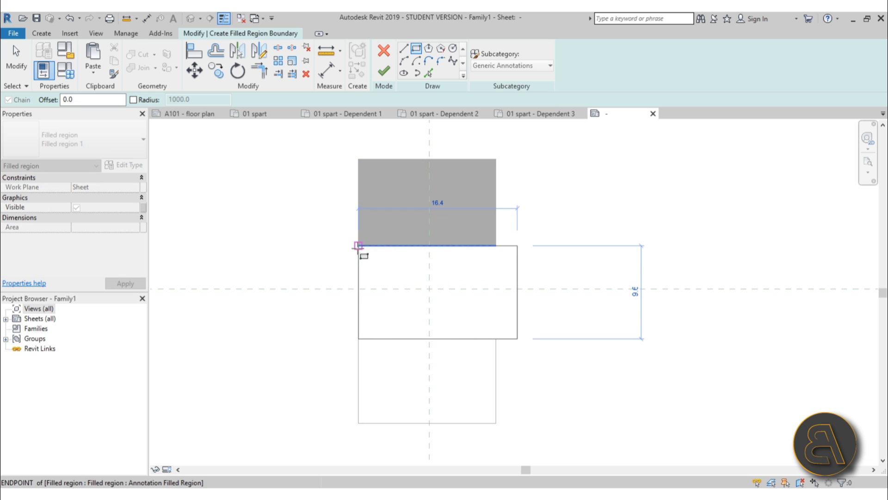
pyautogui.click(358, 246)
pyautogui.click(386, 72)
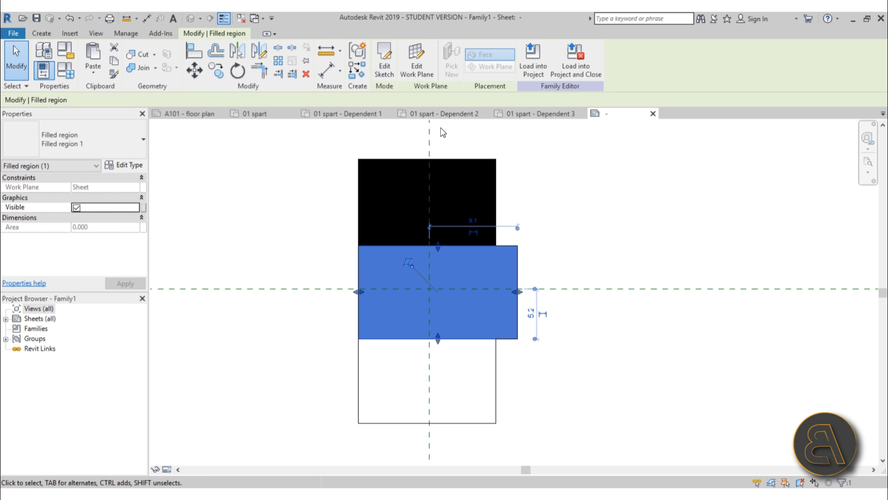
# Add a separate rectangular filled region over the remaining lower third of the building outline and finish the sketch.
pyautogui.click(385, 60)
pyautogui.click(415, 48)
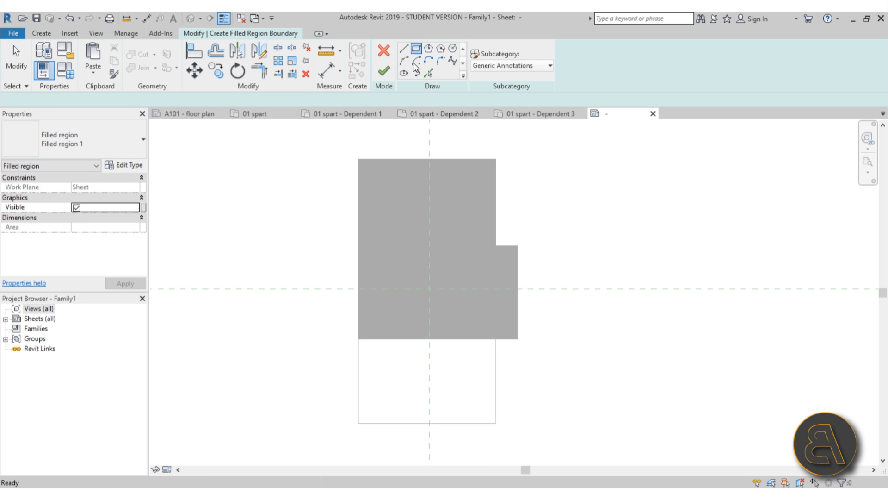
pyautogui.click(359, 339)
pyautogui.click(496, 422)
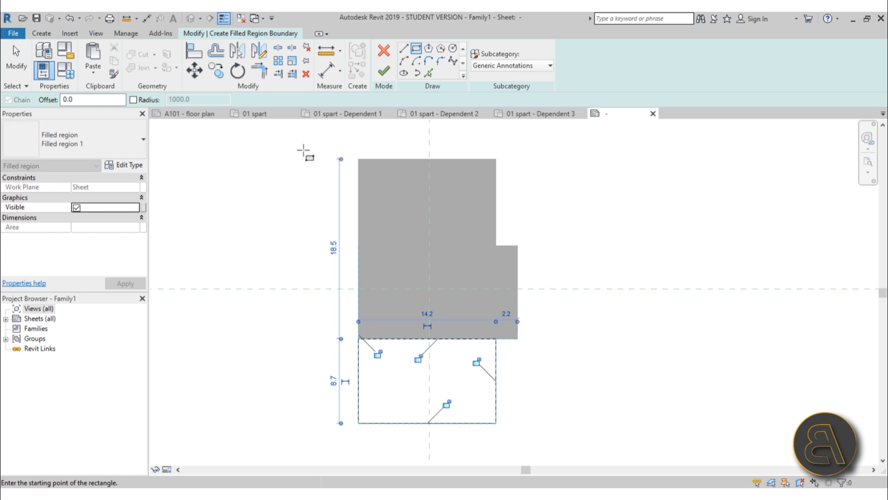
pyautogui.click(384, 71)
pyautogui.click(615, 309)
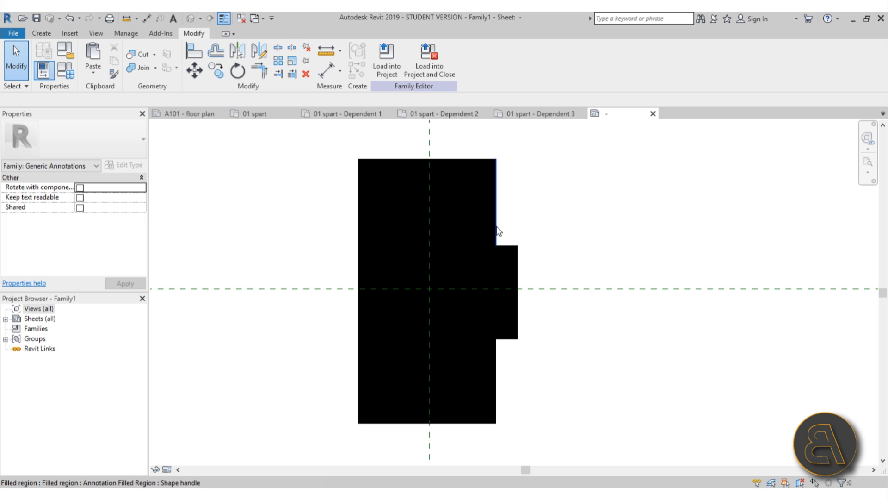
# Link the upper filled region's visibility to a new instance family parameter named D1.
pyautogui.click(474, 161)
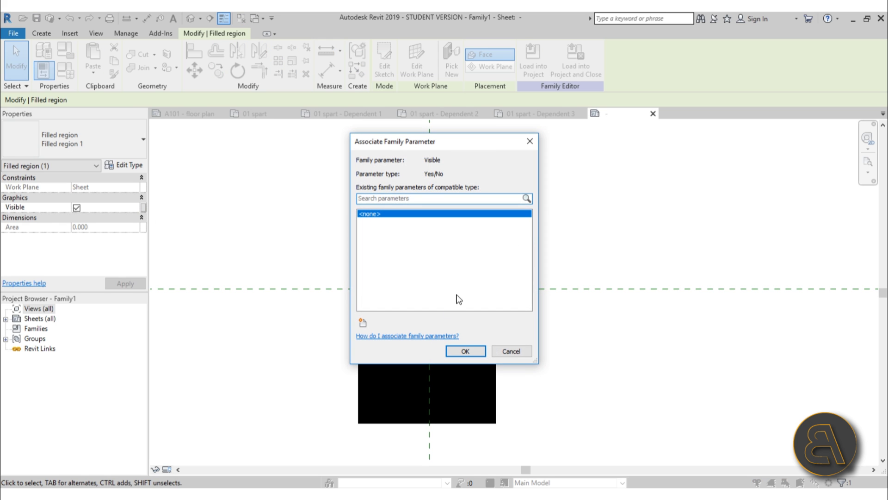
pyautogui.click(364, 322)
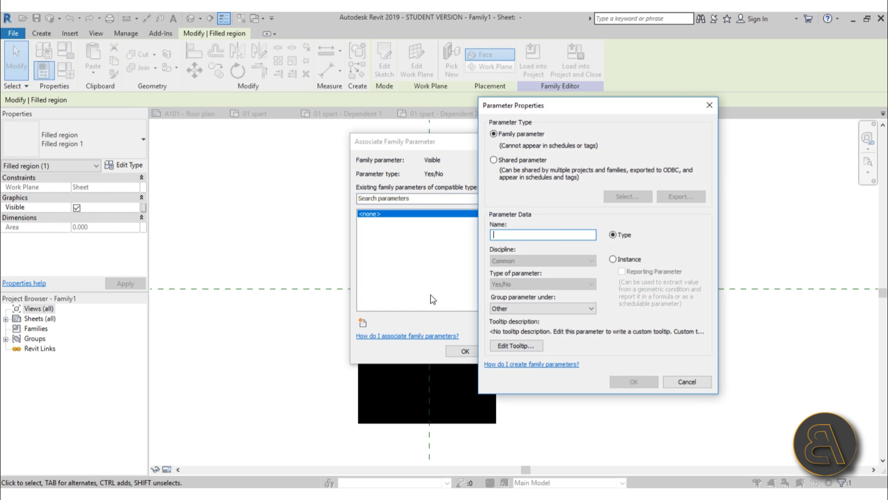
pyautogui.click(614, 259)
pyautogui.click(536, 236)
pyautogui.write('D1')
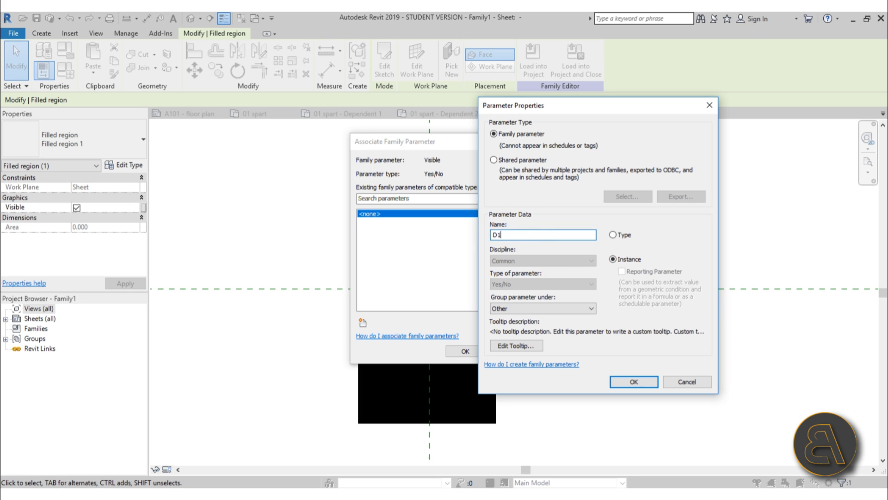
pyautogui.press('Return')
pyautogui.click(465, 351)
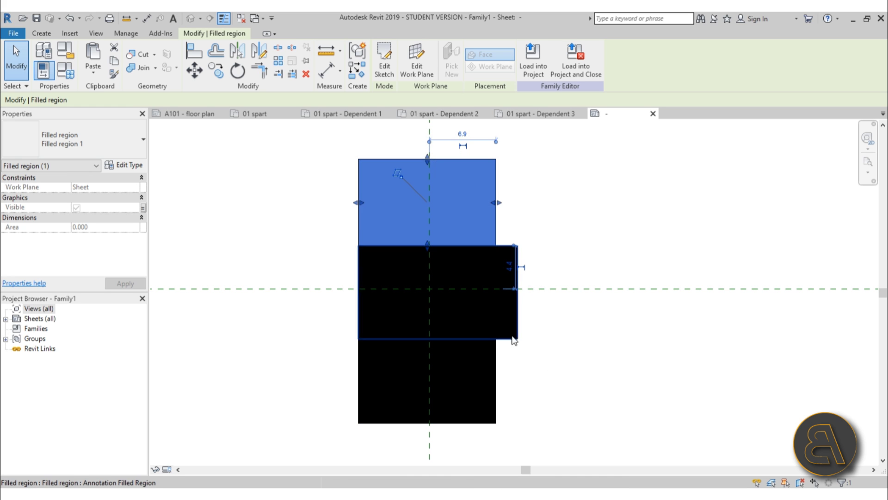
# Link the middle filled region's visibility to a new instance family parameter named D2.
pyautogui.click(143, 207)
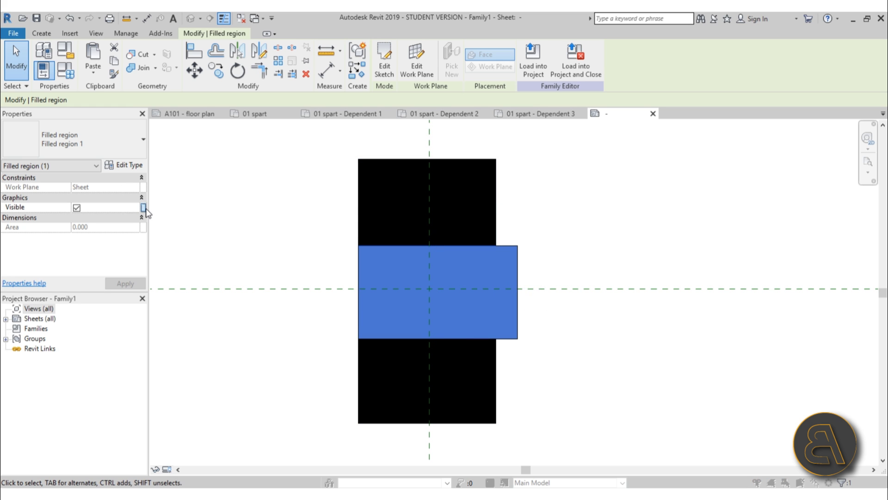
pyautogui.click(362, 325)
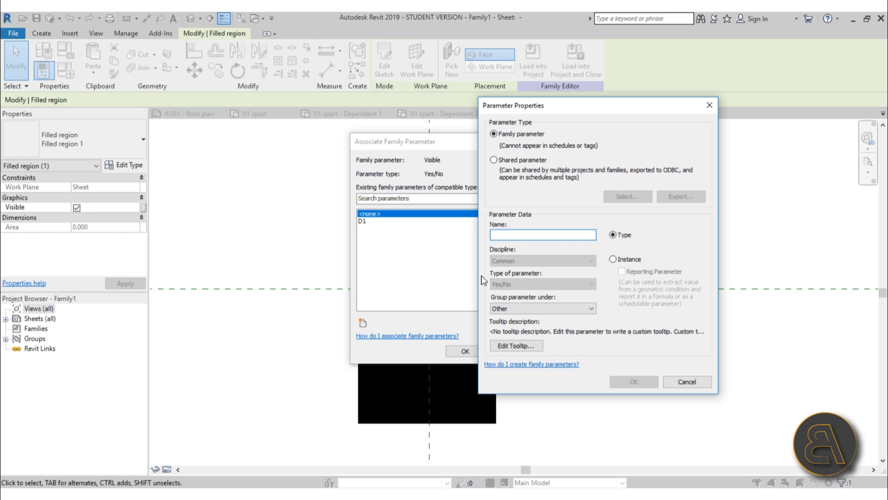
pyautogui.write('D2')
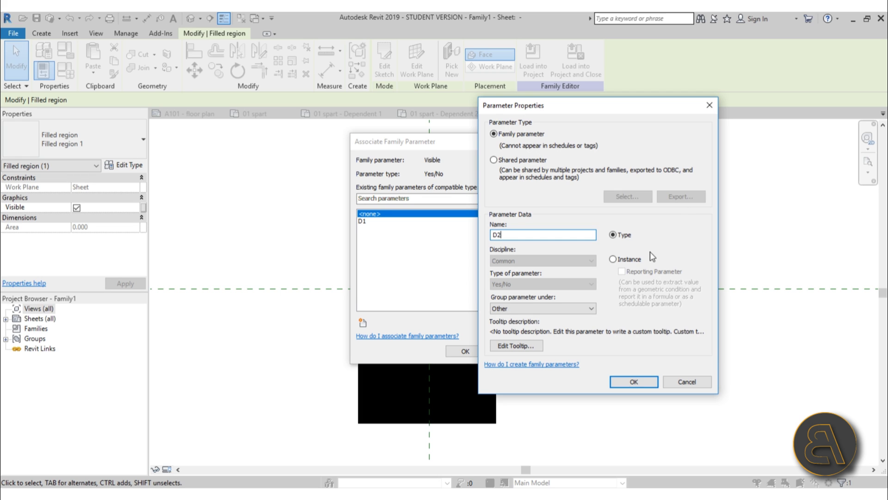
pyautogui.click(632, 259)
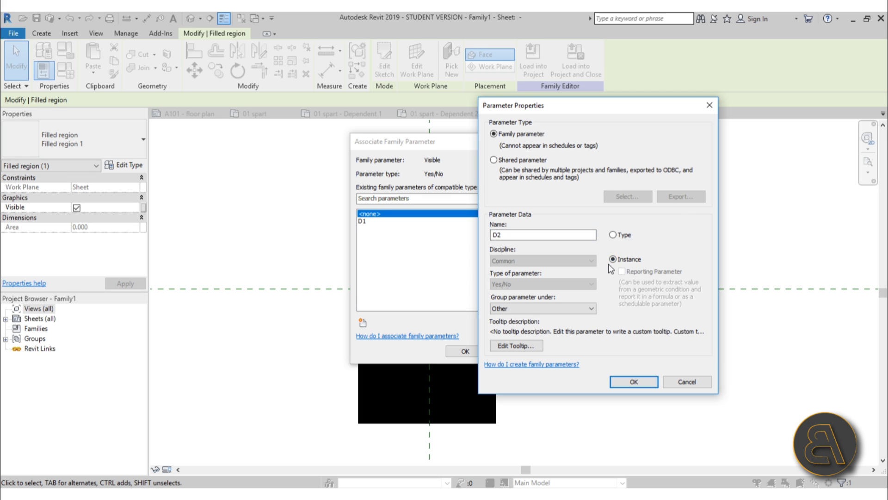
pyautogui.click(632, 382)
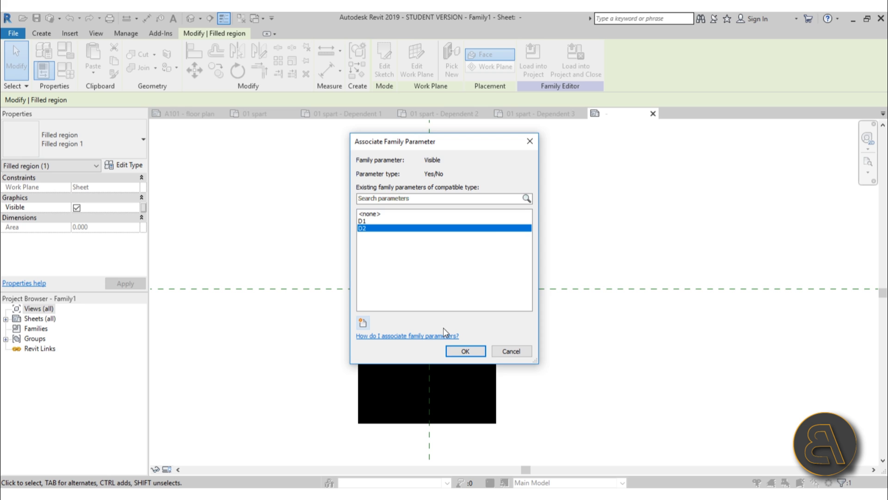
pyautogui.click(460, 351)
pyautogui.press('Escape')
# Link the lower filled region's visibility to a new instance family parameter named D3.
pyautogui.click(496, 382)
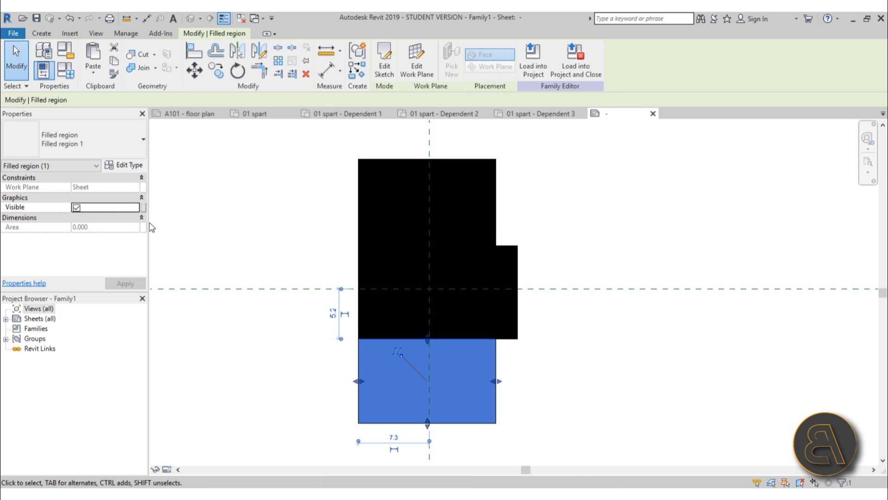
pyautogui.click(144, 207)
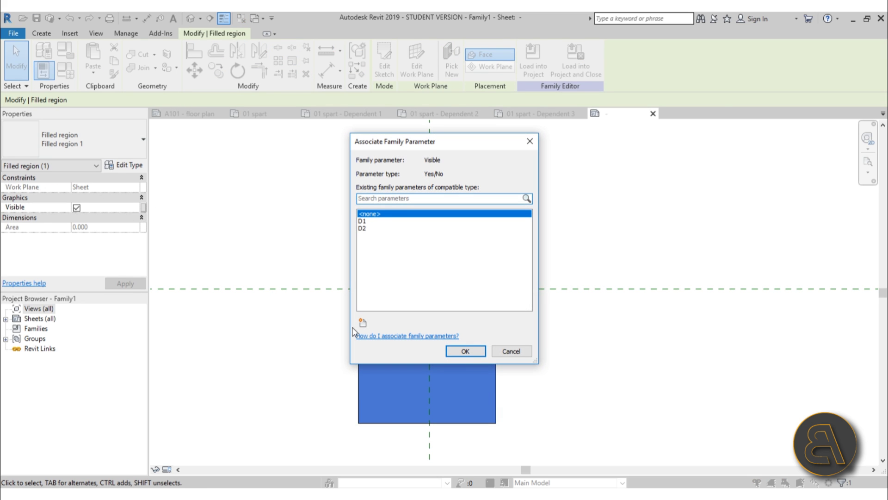
pyautogui.click(363, 322)
pyautogui.click(628, 259)
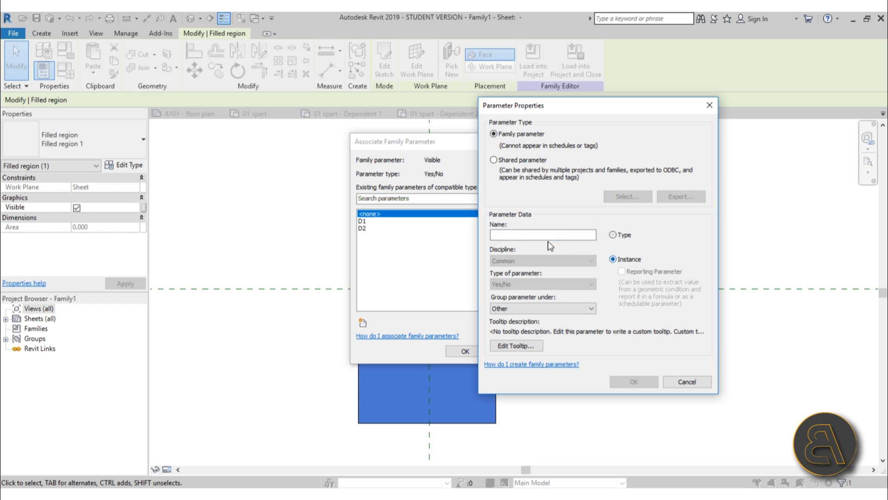
pyautogui.write('D3')
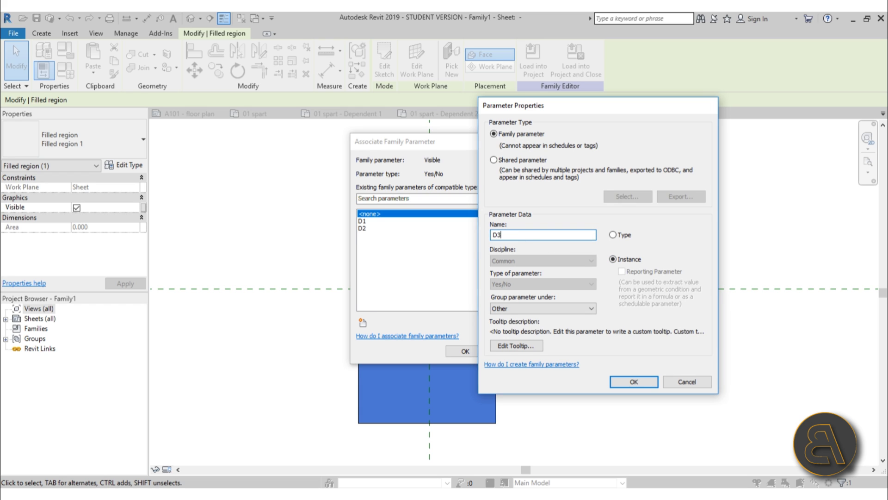
pyautogui.press('Return')
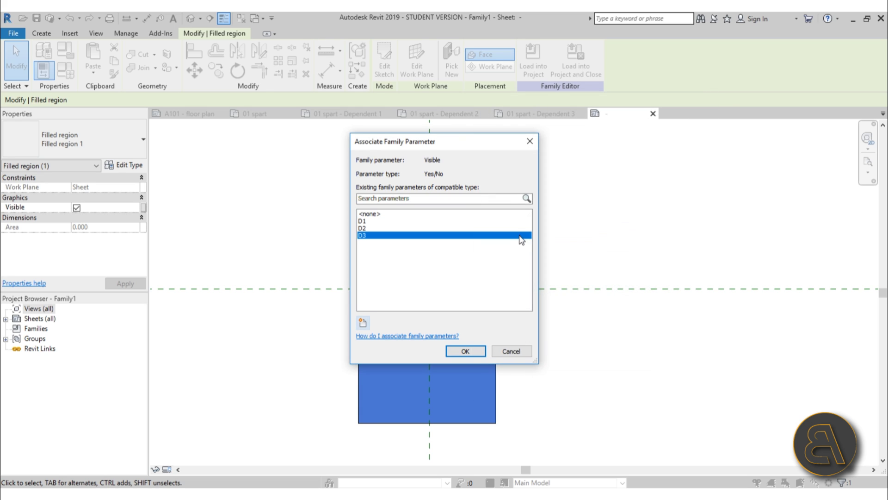
pyautogui.click(474, 355)
pyautogui.click(286, 245)
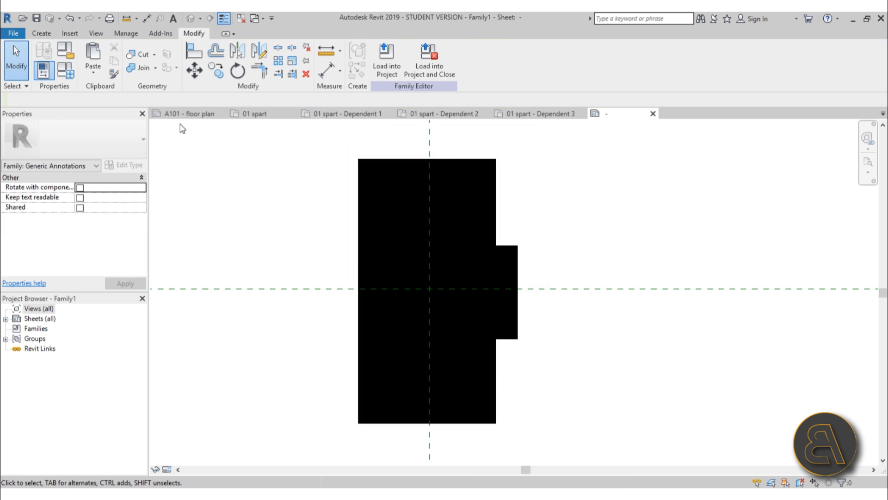
# Review the visibility parameters in the family types and try to load the unsaved family into the project.
pyautogui.click(73, 72)
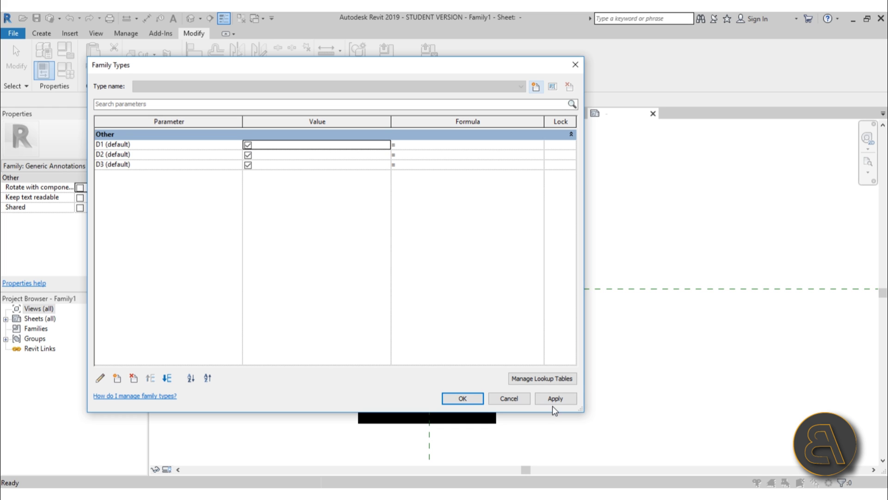
pyautogui.click(466, 399)
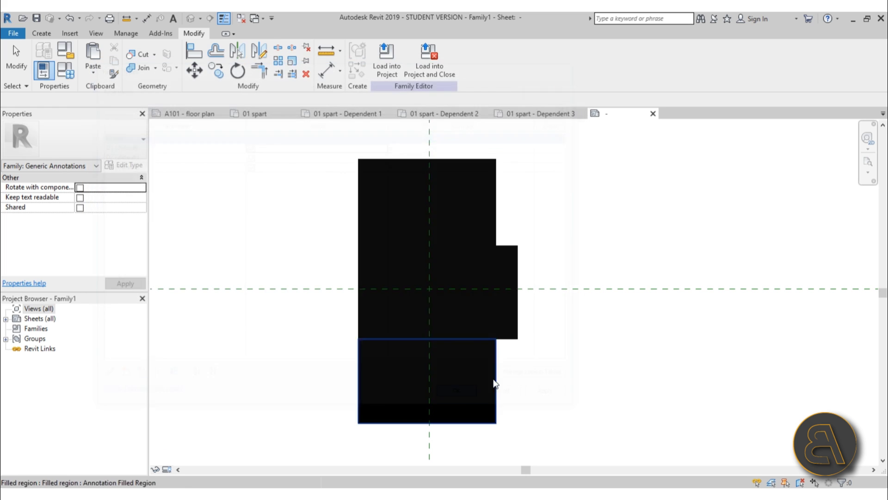
pyautogui.click(397, 74)
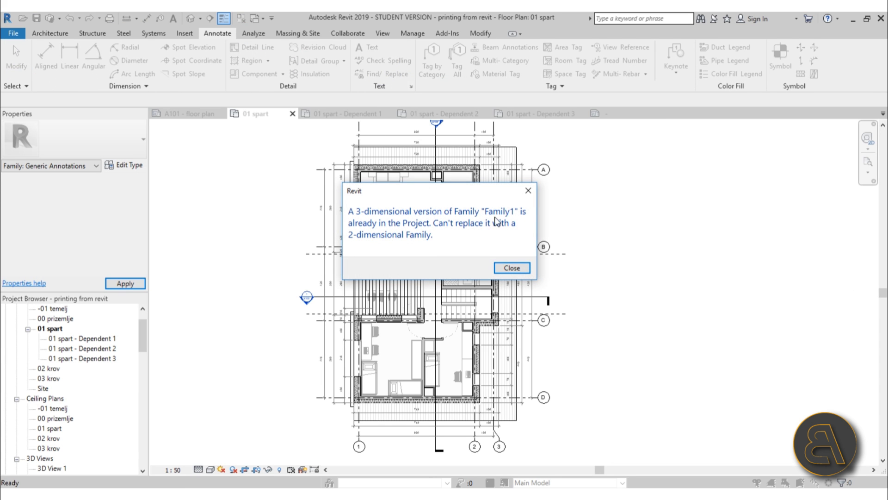
pyautogui.click(528, 190)
pyautogui.click(526, 268)
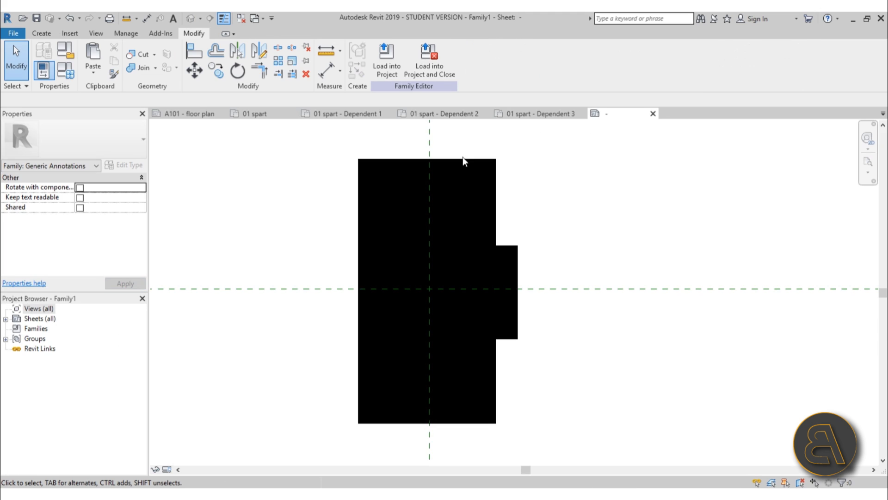
# Save the annotation family to the Desktop as "key plan" and load it into the project without placing it in the floor plan.
pyautogui.scroll(-3, 369, 191)
pyautogui.moveTo(376, 199); pyautogui.dragTo(413, 206, button='middle')
pyautogui.scroll(2, 415, 208)
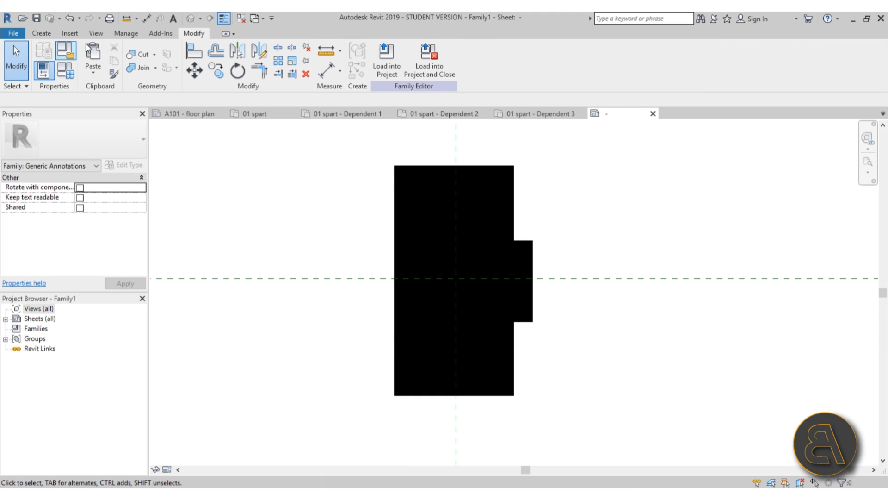
pyautogui.click(37, 20)
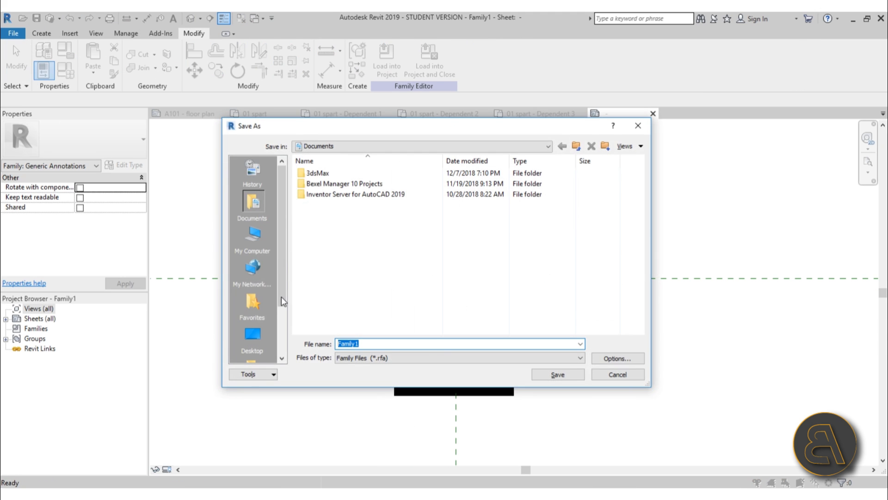
pyautogui.click(380, 342)
pyautogui.moveTo(386, 343); pyautogui.dragTo(245, 342)
pyautogui.write('key plan')
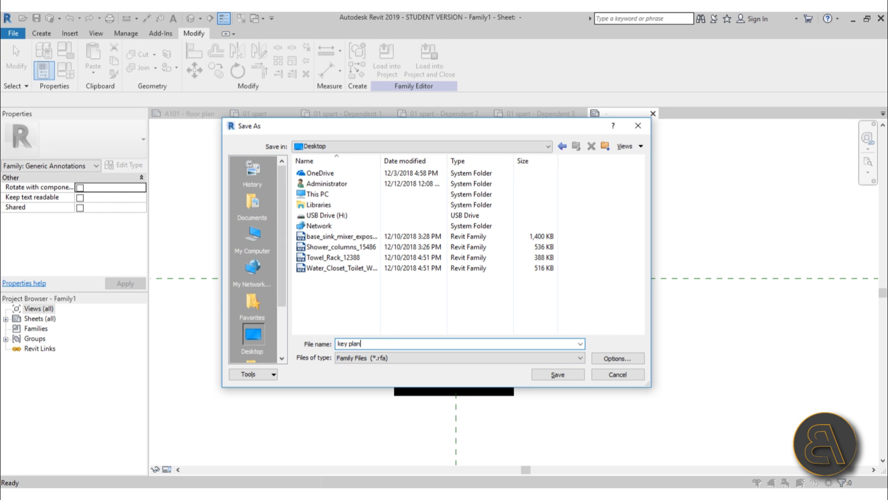
pyautogui.press('Return')
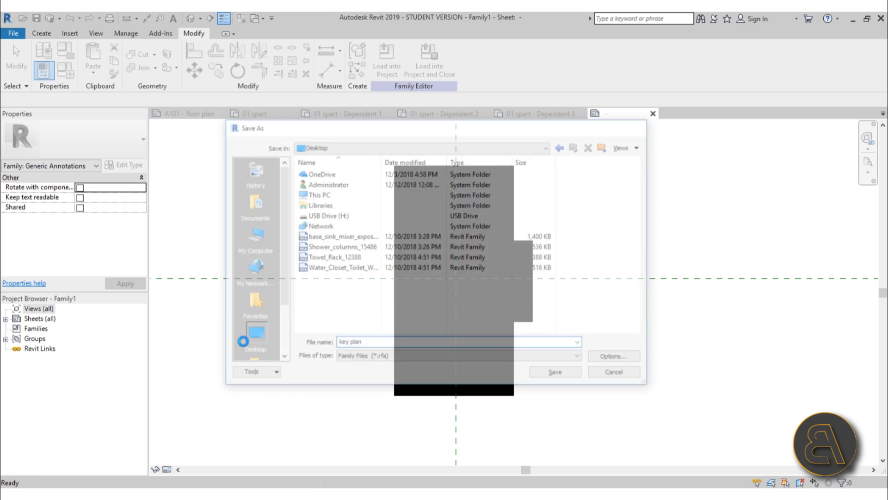
pyautogui.click(395, 74)
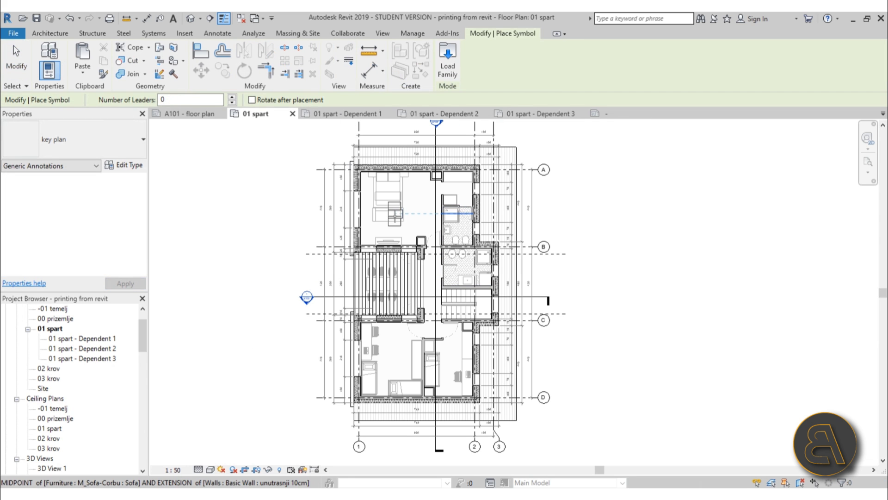
pyautogui.press('Escape')
# Open sheet A101 - floor plan and delete the building outline detail lines from the title block cell.
pyautogui.moveTo(145, 334); pyautogui.dragTo(122, 383)
pyautogui.doubleClick(76, 397)
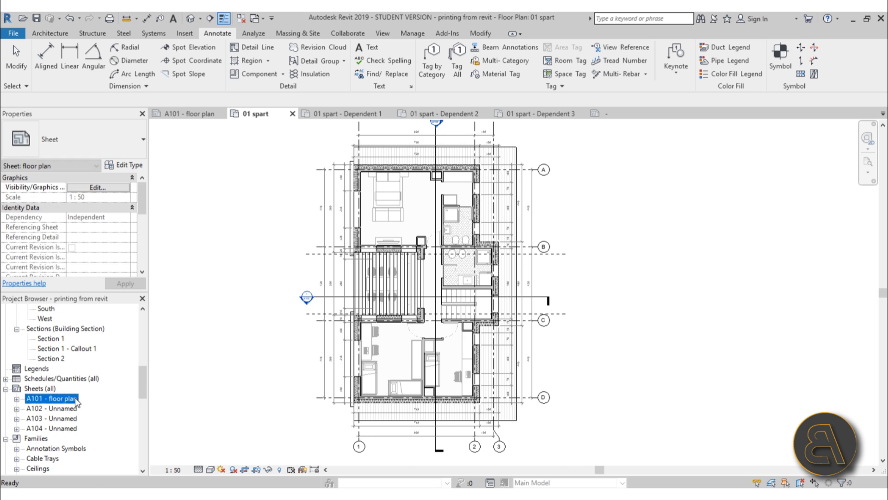
pyautogui.scroll(-3, 522, 235)
pyautogui.scroll(2, 512, 238)
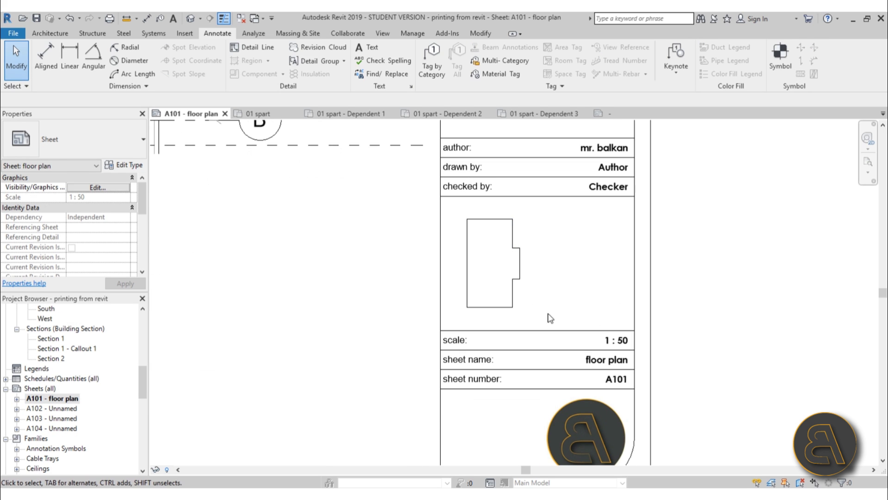
pyautogui.moveTo(553, 311); pyautogui.dragTo(467, 210)
pyautogui.press('Delete')
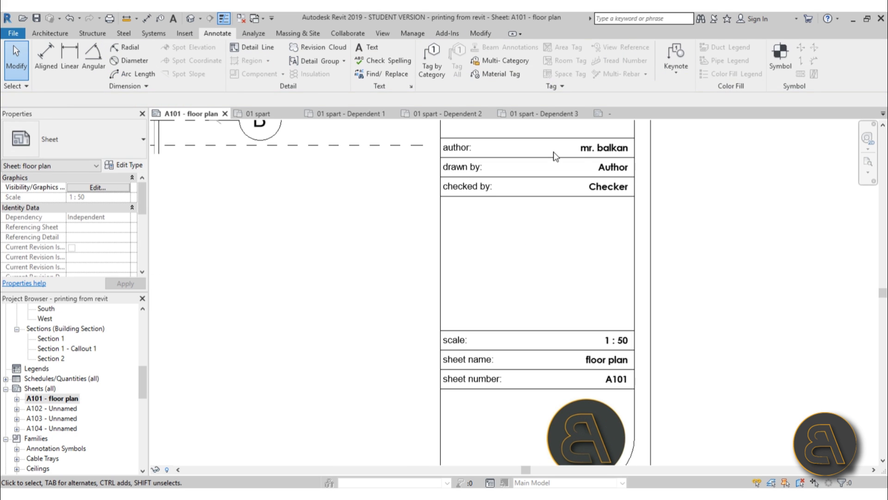
# Place one key plan symbol in the empty title block cell above the scale row.
pyautogui.click(789, 63)
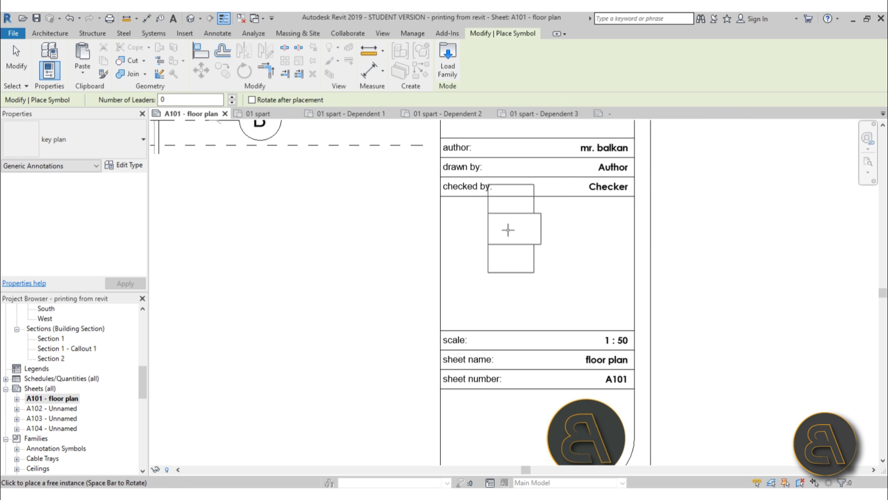
pyautogui.click(486, 257)
pyautogui.press('Escape')
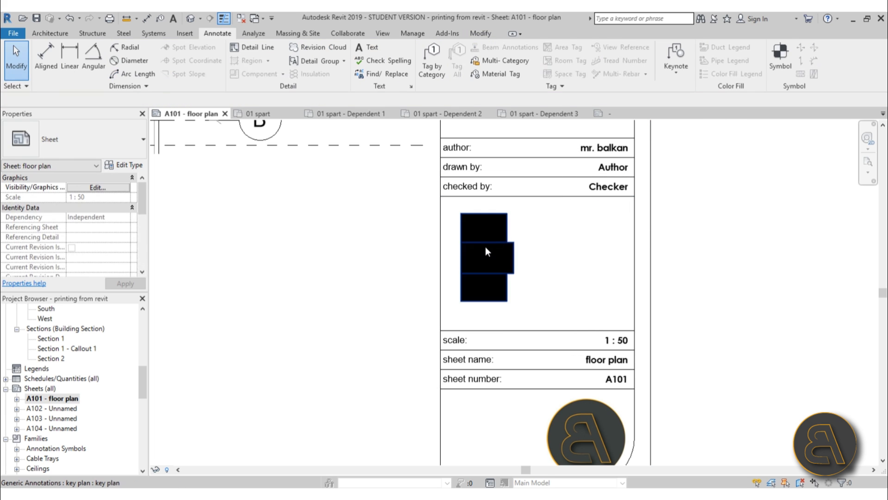
# Switch off D2 and D3 for the placed key plan symbol, keep D1 on, and apply the change.
pyautogui.click(485, 248)
pyautogui.scroll(-2, 581, 249)
pyautogui.moveTo(605, 269)
pyautogui.mouseDown(button='middle')
pyautogui.moveTo(711, 372)
pyautogui.moveTo(700, 343)
pyautogui.mouseUp(button='middle')
pyautogui.scroll(-1, 704, 370)
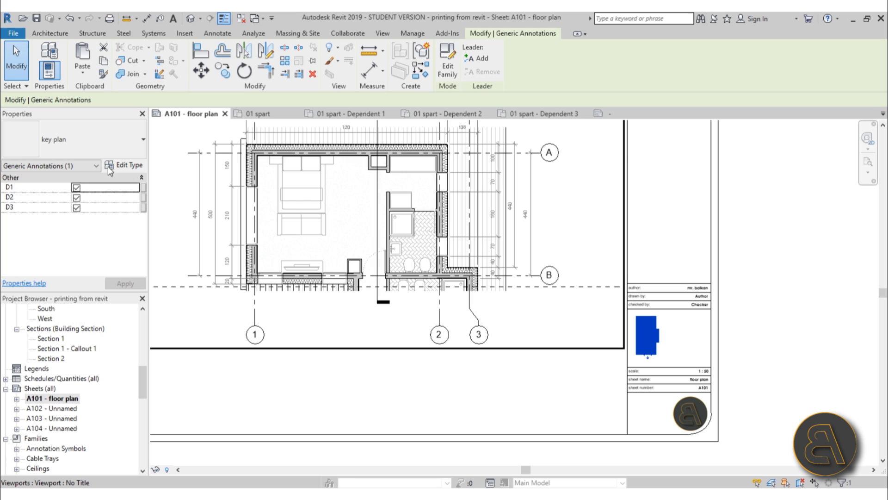
pyautogui.click(76, 197)
pyautogui.click(76, 207)
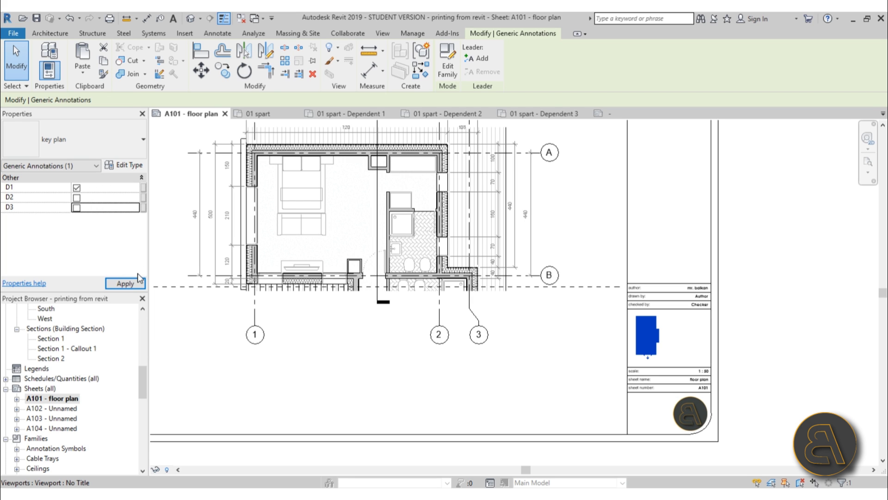
pyautogui.click(132, 283)
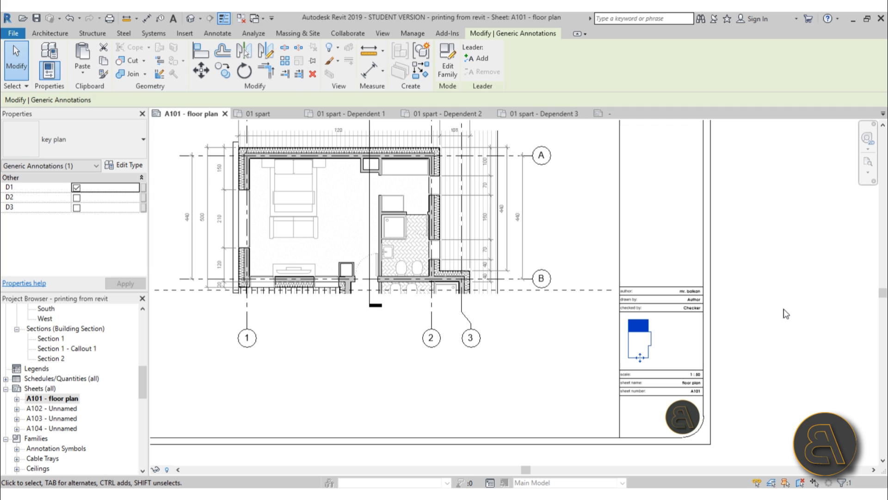
pyautogui.press('Down')
pyautogui.click(784, 309)
pyautogui.scroll(-3, 600, 325)
pyautogui.scroll(1, 608, 297)
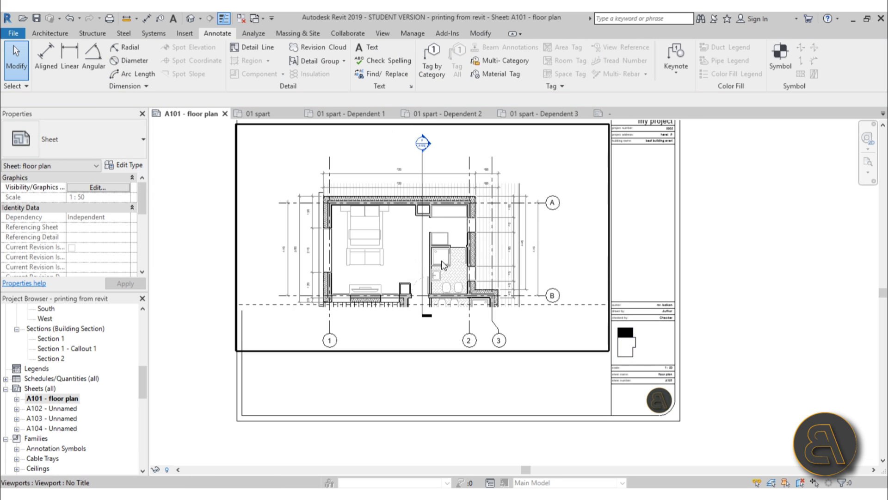
pyautogui.moveTo(450, 253); pyautogui.dragTo(438, 277, button='middle')
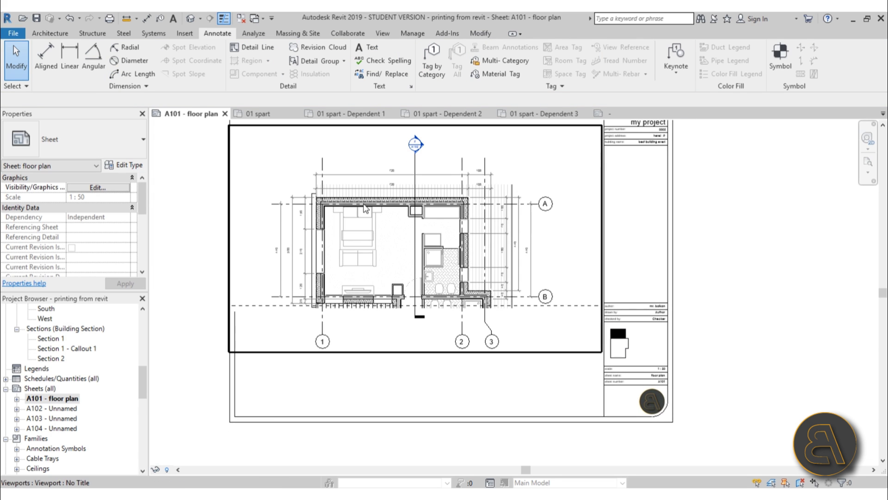
pyautogui.scroll(5, 602, 352)
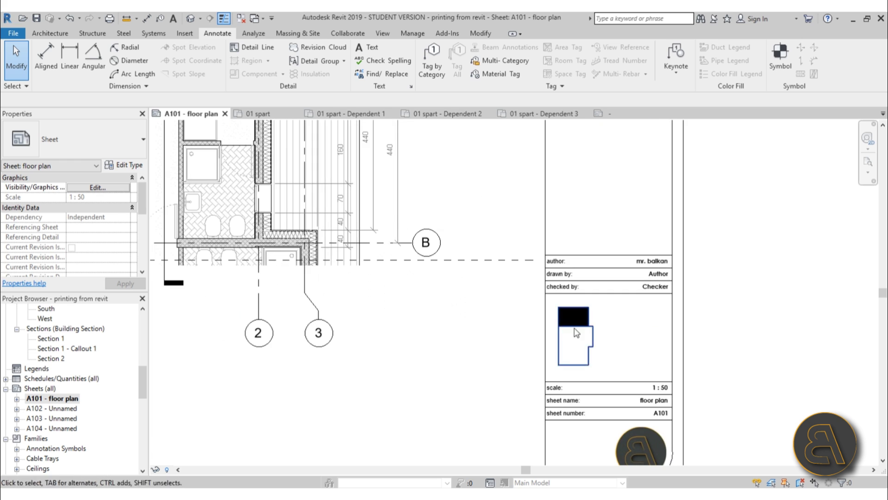
# Switch off D1 and switch on D2 for the key plan symbol in the title block, and apply the change.
pyautogui.click(603, 356)
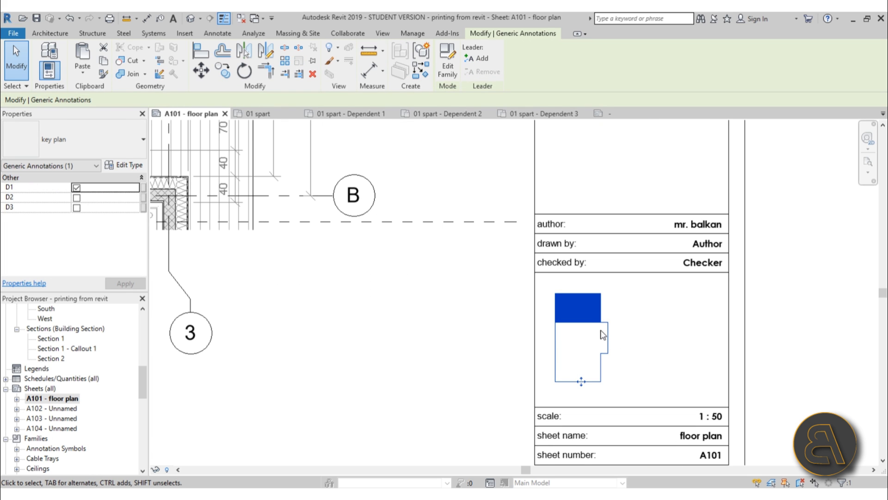
pyautogui.click(76, 188)
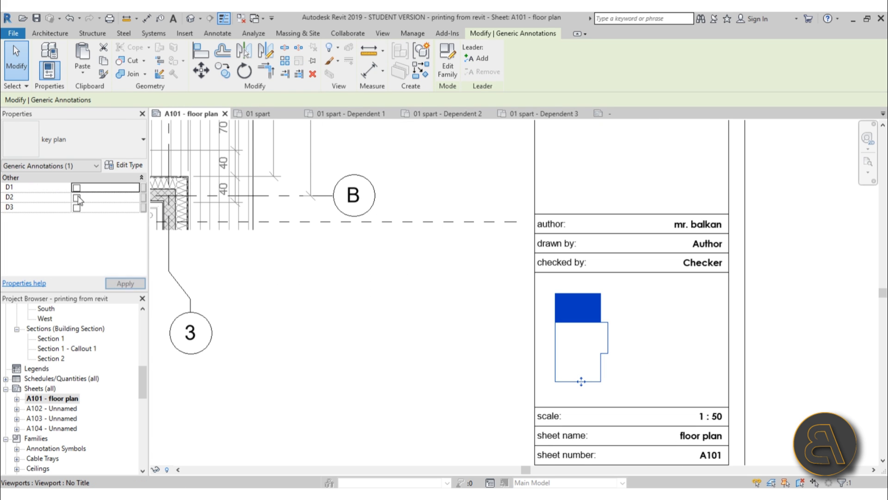
pyautogui.click(76, 197)
pyautogui.click(123, 283)
pyautogui.click(456, 400)
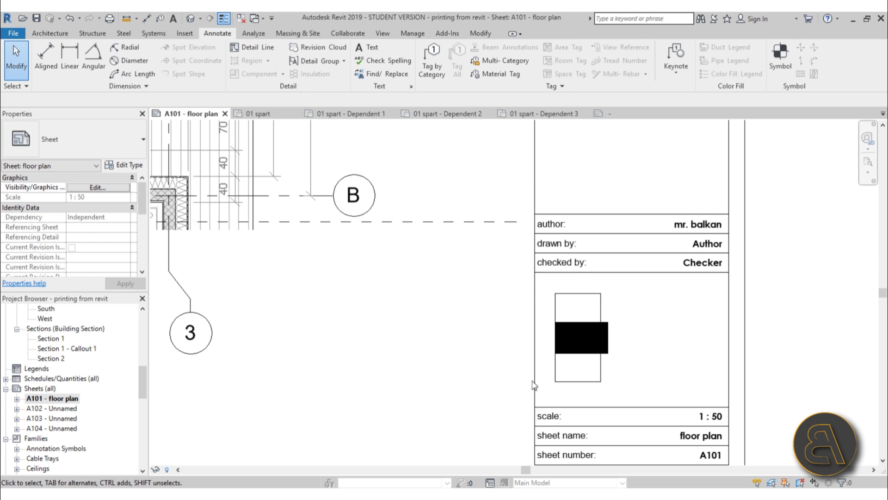
# Switch on D3 in addition to D2 for the key plan symbol and apply the change.
pyautogui.click(598, 382)
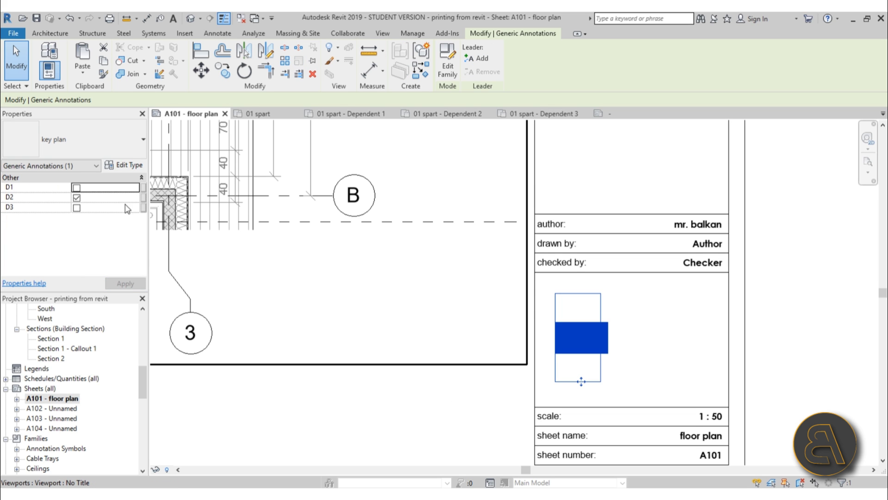
pyautogui.click(77, 207)
pyautogui.click(115, 283)
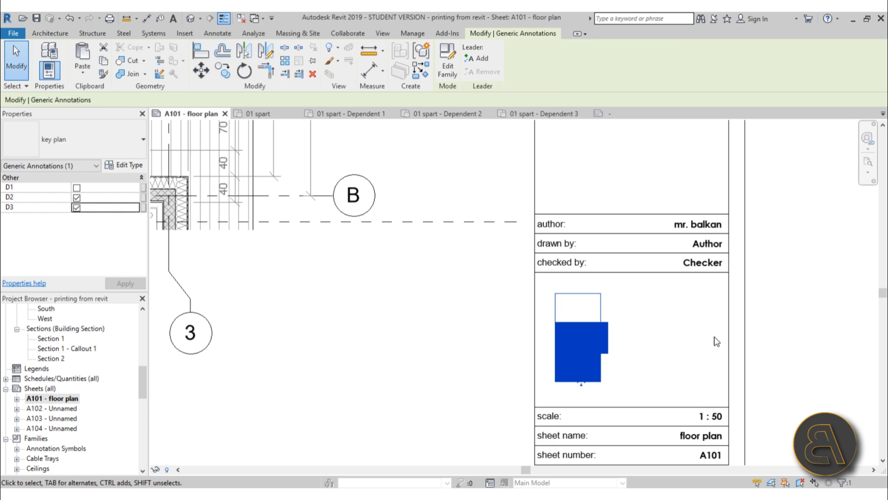
pyautogui.click(714, 341)
pyautogui.scroll(-3, 706, 341)
pyautogui.scroll(-4, 635, 335)
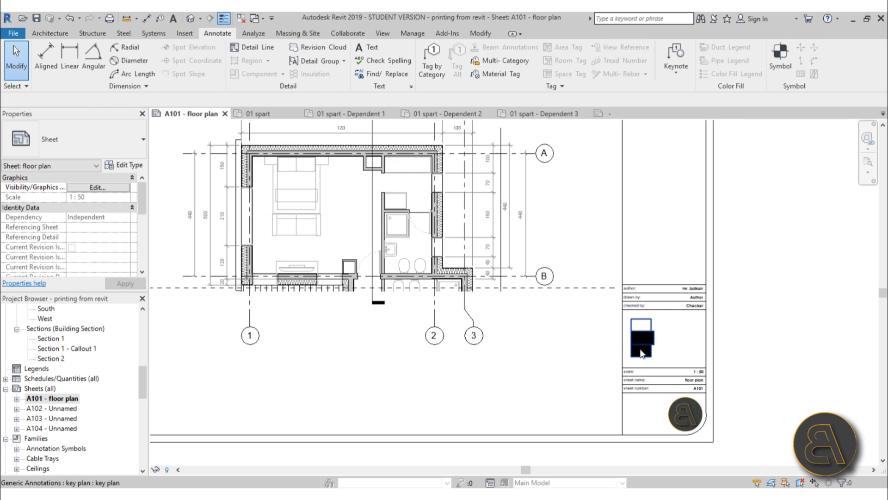
pyautogui.scroll(-2, 674, 367)
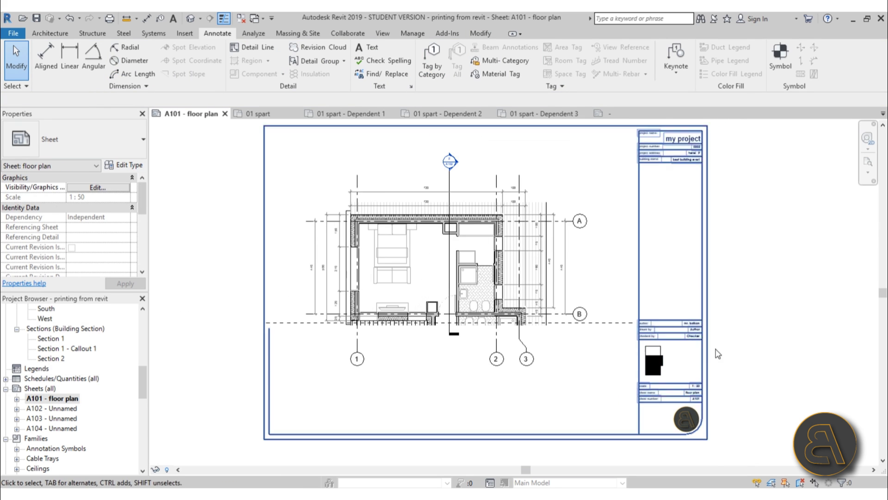
# Switch off both D2 and D3 for the key plan symbol, leaving only its building outline.
pyautogui.scroll(5, 673, 369)
pyautogui.click(652, 360)
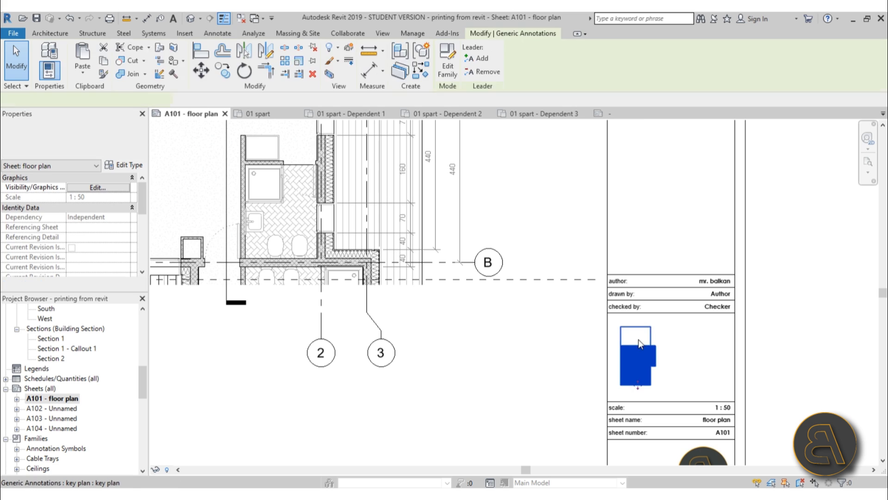
pyautogui.click(696, 356)
pyautogui.click(651, 341)
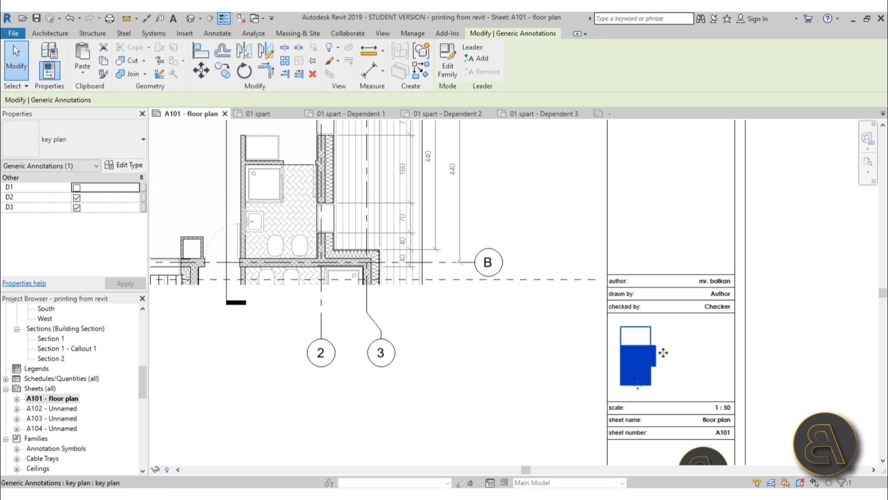
pyautogui.click(77, 197)
pyautogui.click(77, 207)
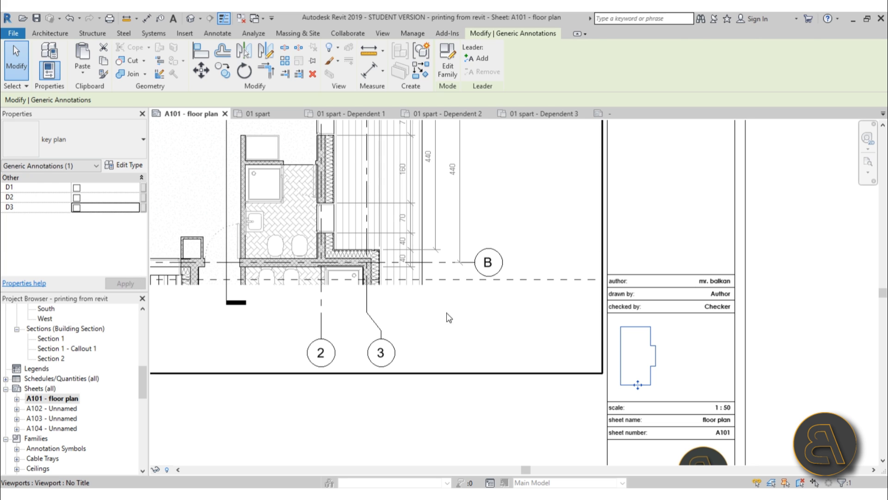
pyautogui.click(712, 346)
# Switch on D1 for the key plan symbol and apply the change.
pyautogui.click(658, 354)
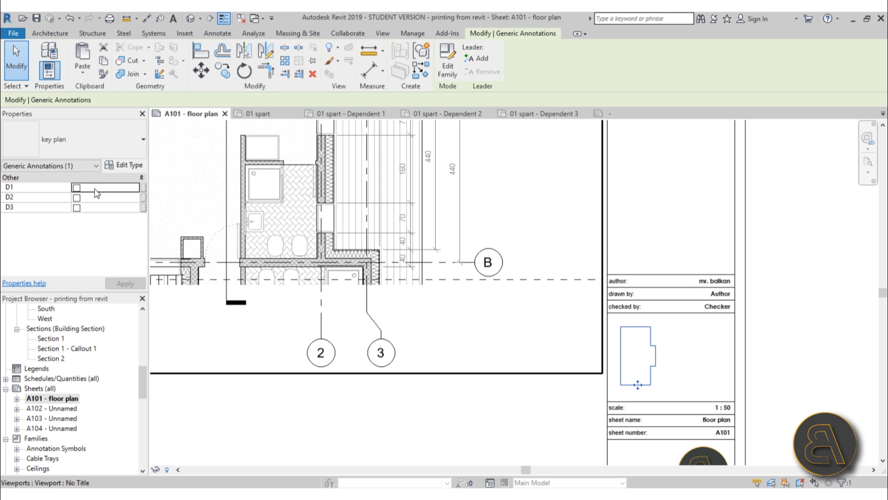
pyautogui.click(77, 187)
pyautogui.click(129, 279)
pyautogui.click(706, 335)
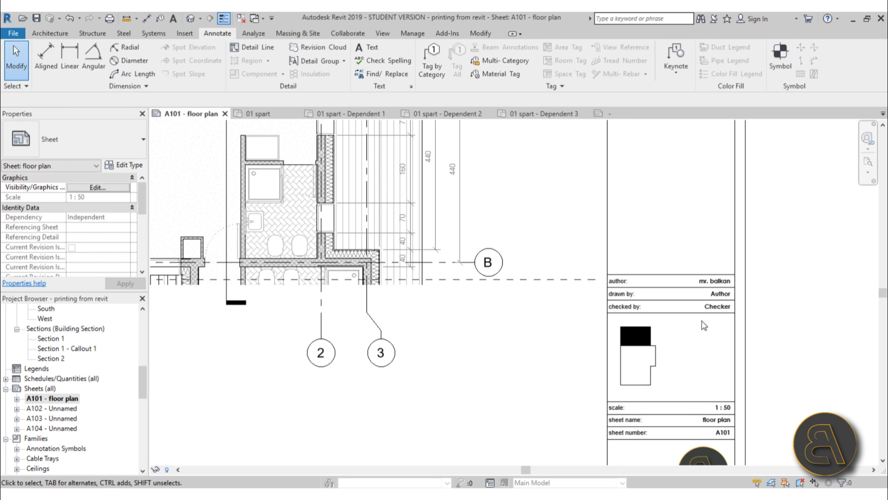
# Examine the key plan in the title block of sheet A101 against the part of the floor plan shown in the viewport.
pyautogui.scroll(-2, 703, 324)
pyautogui.moveTo(711, 337); pyautogui.dragTo(689, 363, button='middle')
pyautogui.scroll(3, 692, 360)
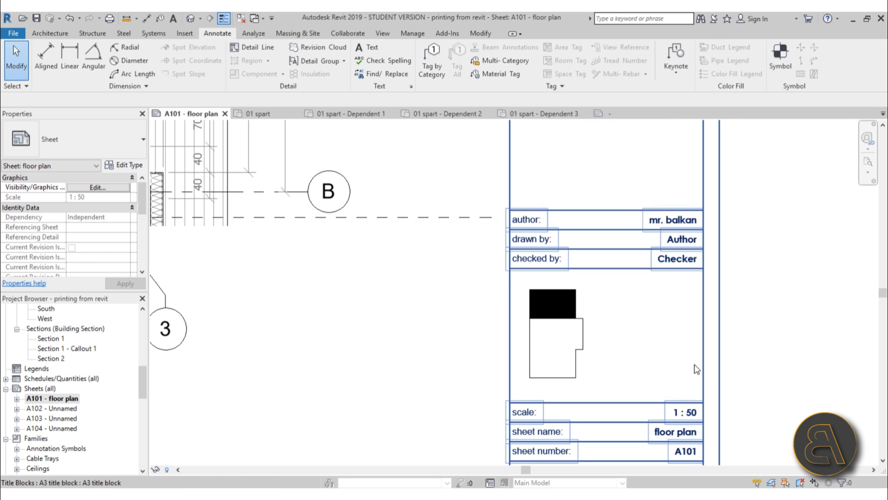
pyautogui.scroll(-5, 600, 360)
pyautogui.moveTo(446, 295); pyautogui.dragTo(443, 321, button='middle')
pyautogui.moveTo(324, 306); pyautogui.dragTo(335, 313, button='middle')
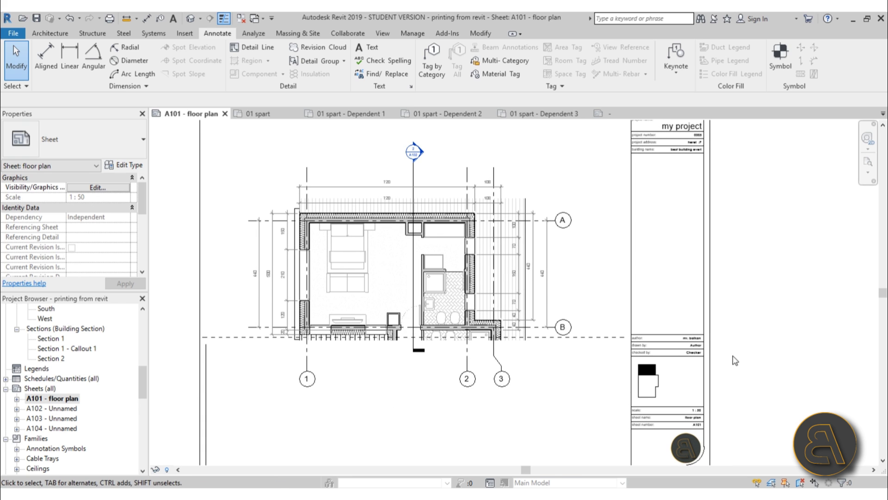
pyautogui.scroll(3, 610, 410)
pyautogui.click(704, 344)
pyautogui.scroll(-3, 717, 340)
pyautogui.moveTo(640, 345); pyautogui.dragTo(641, 382, button='middle')
pyautogui.click(550, 445)
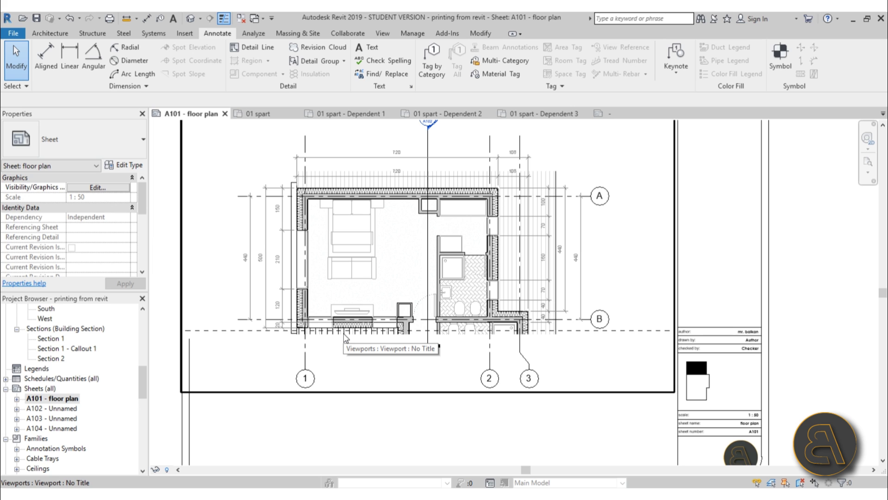
pyautogui.scroll(-3, 461, 359)
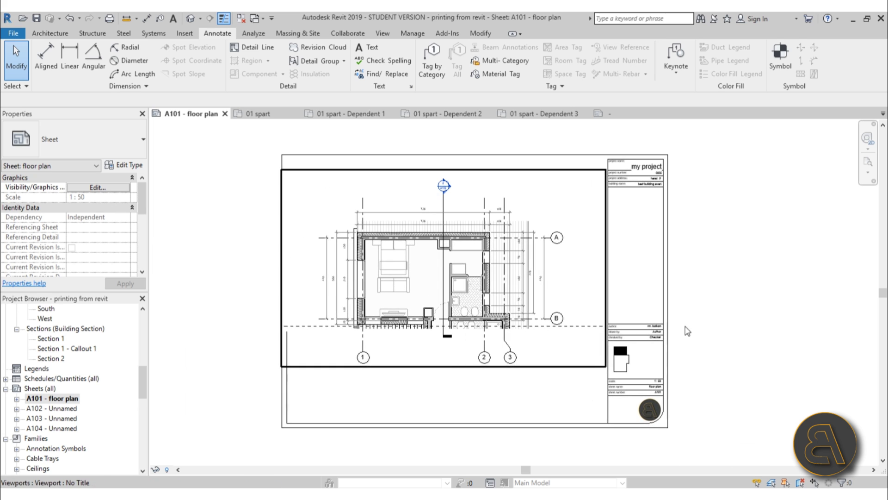